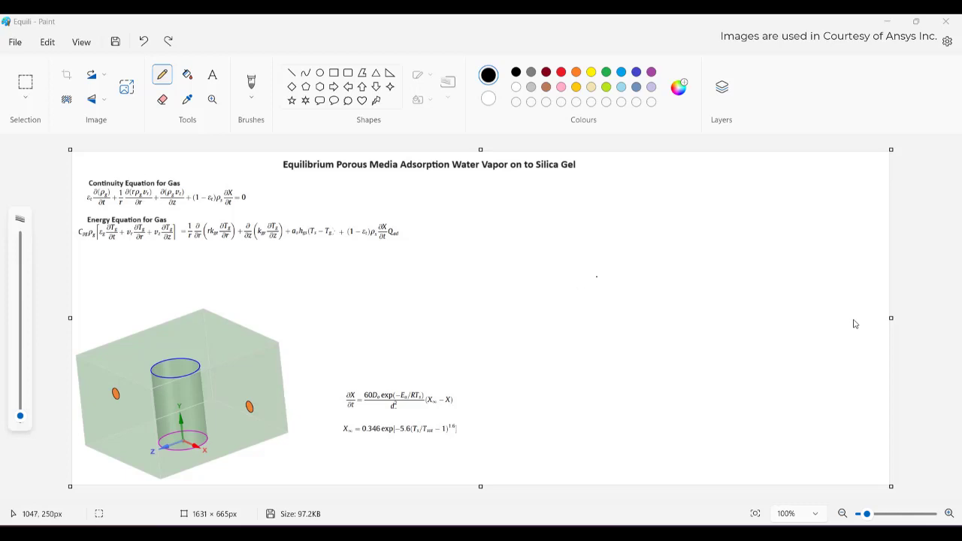
- Sketch a cluster of small round particles with an inflow arrow marked "1", a "0.7" label and a long arrow leading away
{"action": "mouse_move", "coordinate": [595, 267]}
{"action": "left_mouse_down"}
{"action": "mouse_move", "coordinate": [587, 275]}
{"action": "mouse_move", "coordinate": [609, 268]}
{"action": "mouse_move", "coordinate": [611, 255]}
{"action": "mouse_move", "coordinate": [612, 269]}
{"action": "mouse_move", "coordinate": [645, 265]}
{"action": "mouse_move", "coordinate": [615, 280]}
{"action": "mouse_move", "coordinate": [636, 271]}
{"action": "mouse_move", "coordinate": [624, 264]}
{"action": "left_mouse_up"}
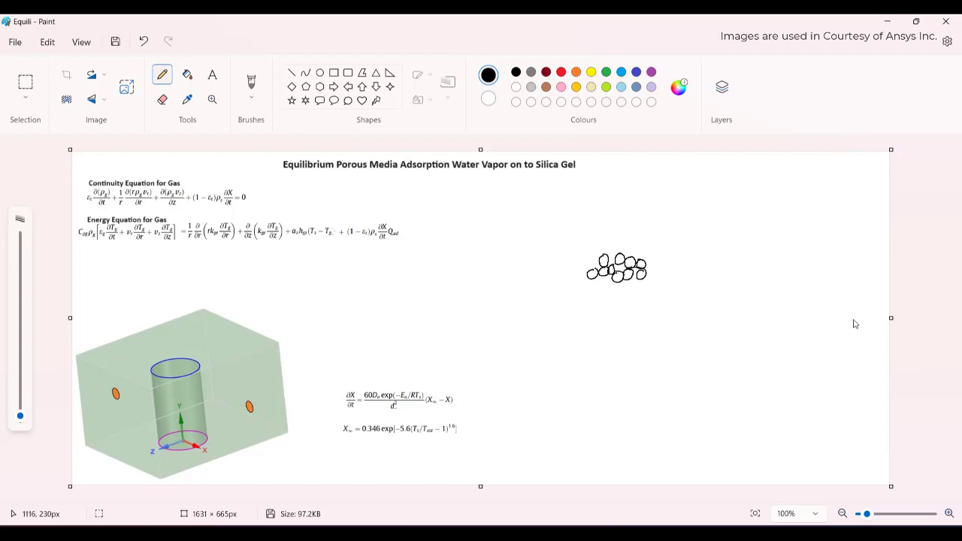
{"action": "left_click_drag", "start_coordinate": [560, 258], "coordinate": [579, 260]}
{"action": "left_click_drag", "start_coordinate": [601, 241], "coordinate": [607, 241]}
{"action": "left_click_drag", "start_coordinate": [609, 254], "coordinate": [675, 235]}
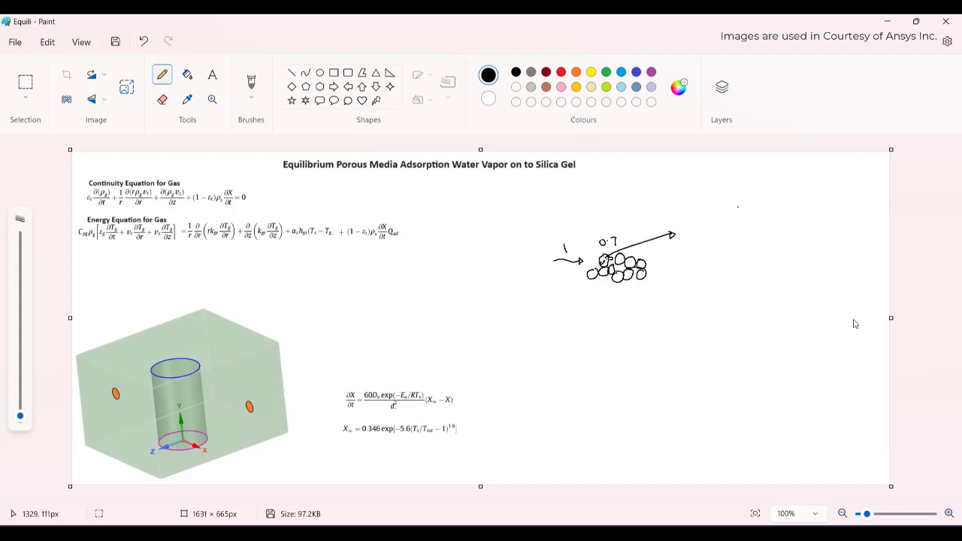
- Draw one enlarged particle beside the cluster with a centre cross, an outer surface layer and arrows pointing inward
{"action": "mouse_move", "coordinate": [738, 207]}
{"action": "left_mouse_down"}
{"action": "mouse_move", "coordinate": [714, 204]}
{"action": "mouse_move", "coordinate": [709, 258]}
{"action": "mouse_move", "coordinate": [771, 255]}
{"action": "mouse_move", "coordinate": [765, 205]}
{"action": "mouse_move", "coordinate": [723, 200]}
{"action": "left_mouse_up"}
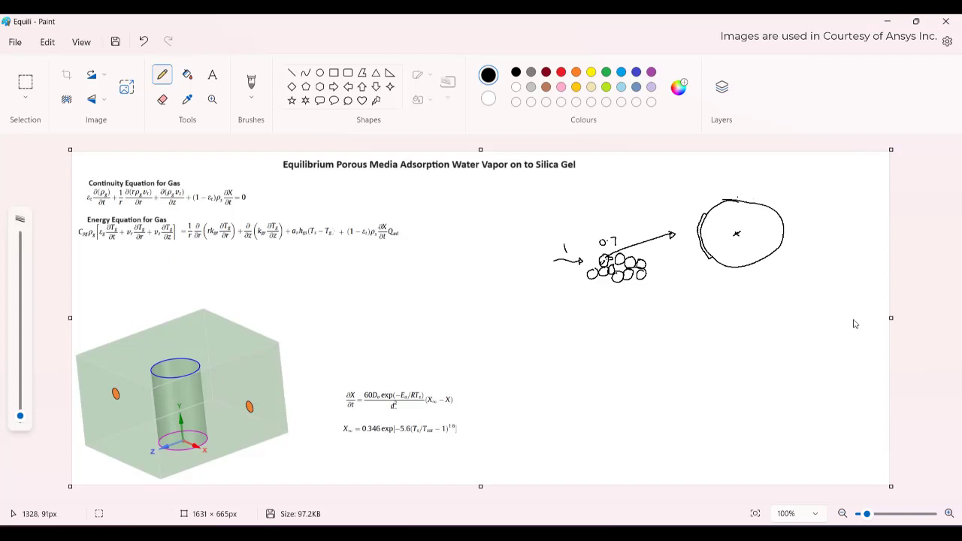
{"action": "mouse_move", "coordinate": [738, 197]}
{"action": "left_mouse_down"}
{"action": "mouse_move", "coordinate": [773, 208]}
{"action": "mouse_move", "coordinate": [786, 243]}
{"action": "mouse_move", "coordinate": [758, 263]}
{"action": "mouse_move", "coordinate": [710, 251]}
{"action": "mouse_move", "coordinate": [704, 229]}
{"action": "mouse_move", "coordinate": [715, 210]}
{"action": "mouse_move", "coordinate": [735, 203]}
{"action": "left_mouse_up"}
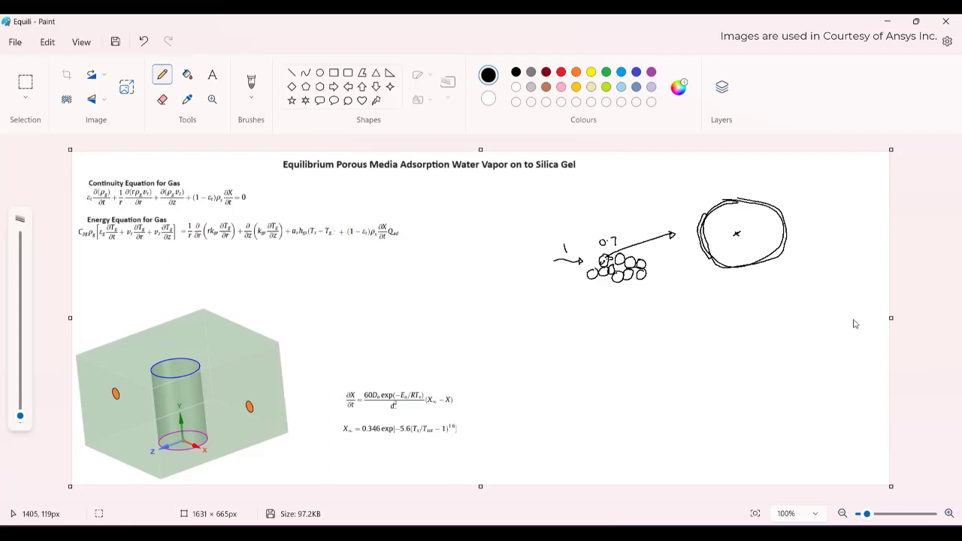
{"action": "mouse_move", "coordinate": [779, 211]}
{"action": "left_mouse_down"}
{"action": "mouse_move", "coordinate": [730, 225]}
{"action": "mouse_move", "coordinate": [739, 219]}
{"action": "left_mouse_up"}
{"action": "left_click_drag", "start_coordinate": [710, 251], "coordinate": [730, 239]}
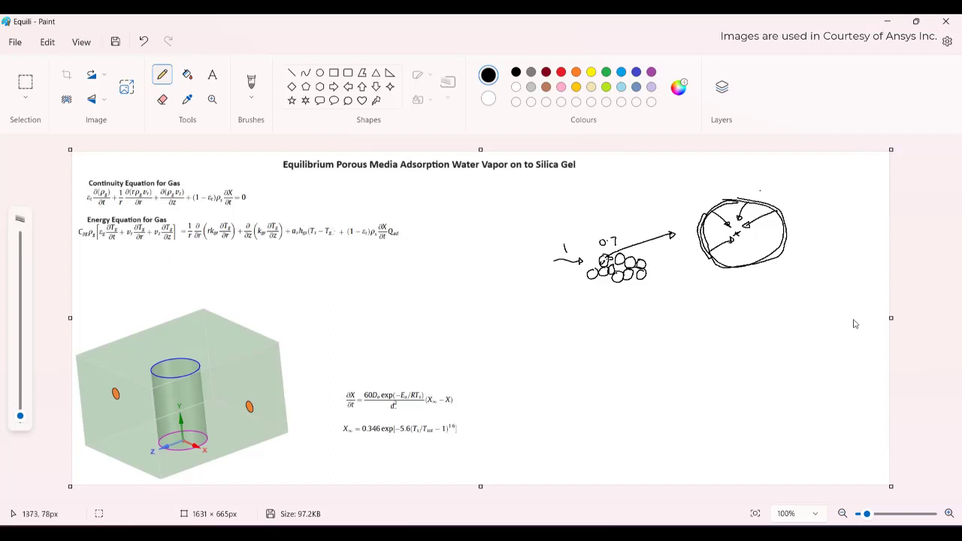
- Label the enlarged particle "Diffusion Coefficient" and "Convection", and circle the diffusion label
{"action": "mouse_move", "coordinate": [769, 182]}
{"action": "left_mouse_down"}
{"action": "mouse_move", "coordinate": [768, 192]}
{"action": "mouse_move", "coordinate": [796, 199]}
{"action": "mouse_move", "coordinate": [848, 178]}
{"action": "mouse_move", "coordinate": [843, 194]}
{"action": "mouse_move", "coordinate": [878, 172]}
{"action": "left_mouse_up"}
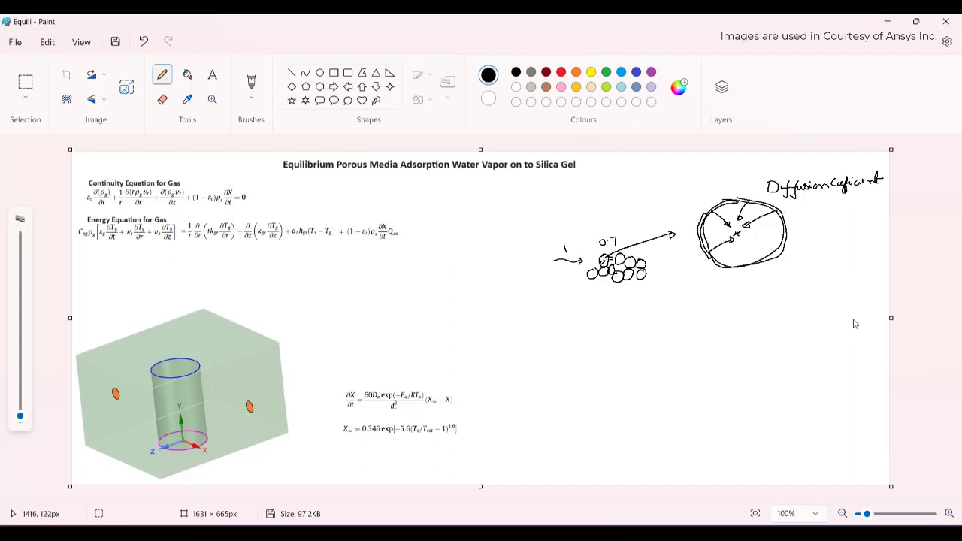
{"action": "mouse_move", "coordinate": [796, 209]}
{"action": "left_mouse_down"}
{"action": "mouse_move", "coordinate": [789, 216]}
{"action": "mouse_move", "coordinate": [823, 221]}
{"action": "left_mouse_up"}
{"action": "mouse_move", "coordinate": [829, 208]}
{"action": "left_mouse_down"}
{"action": "mouse_move", "coordinate": [831, 220]}
{"action": "mouse_move", "coordinate": [845, 215]}
{"action": "left_mouse_up"}
{"action": "mouse_move", "coordinate": [764, 175]}
{"action": "left_mouse_down"}
{"action": "mouse_move", "coordinate": [767, 203]}
{"action": "mouse_move", "coordinate": [822, 207]}
{"action": "mouse_move", "coordinate": [874, 200]}
{"action": "mouse_move", "coordinate": [877, 167]}
{"action": "mouse_move", "coordinate": [808, 166]}
{"action": "mouse_move", "coordinate": [757, 179]}
{"action": "left_mouse_up"}
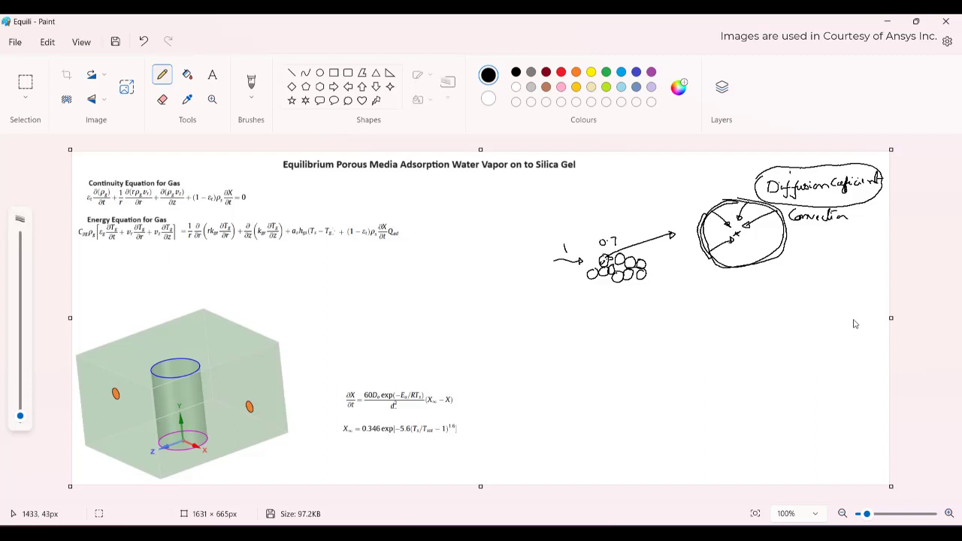
{"action": "mouse_move", "coordinate": [790, 173]}
{"action": "left_mouse_down"}
{"action": "mouse_move", "coordinate": [808, 163]}
{"action": "mouse_move", "coordinate": [799, 166]}
{"action": "left_mouse_up"}
- Mark the inner core and surface regions of the enlarged particle, adding a cross and short inward arrows at its edge
{"action": "left_click_drag", "start_coordinate": [702, 236], "coordinate": [735, 235]}
{"action": "mouse_move", "coordinate": [708, 213]}
{"action": "left_mouse_down"}
{"action": "mouse_move", "coordinate": [696, 242]}
{"action": "mouse_move", "coordinate": [714, 241]}
{"action": "mouse_move", "coordinate": [706, 214]}
{"action": "mouse_move", "coordinate": [741, 194]}
{"action": "mouse_move", "coordinate": [756, 205]}
{"action": "mouse_move", "coordinate": [776, 197]}
{"action": "left_mouse_up"}
{"action": "mouse_move", "coordinate": [718, 227]}
{"action": "left_mouse_down"}
{"action": "mouse_move", "coordinate": [752, 245]}
{"action": "mouse_move", "coordinate": [716, 219]}
{"action": "left_mouse_up"}
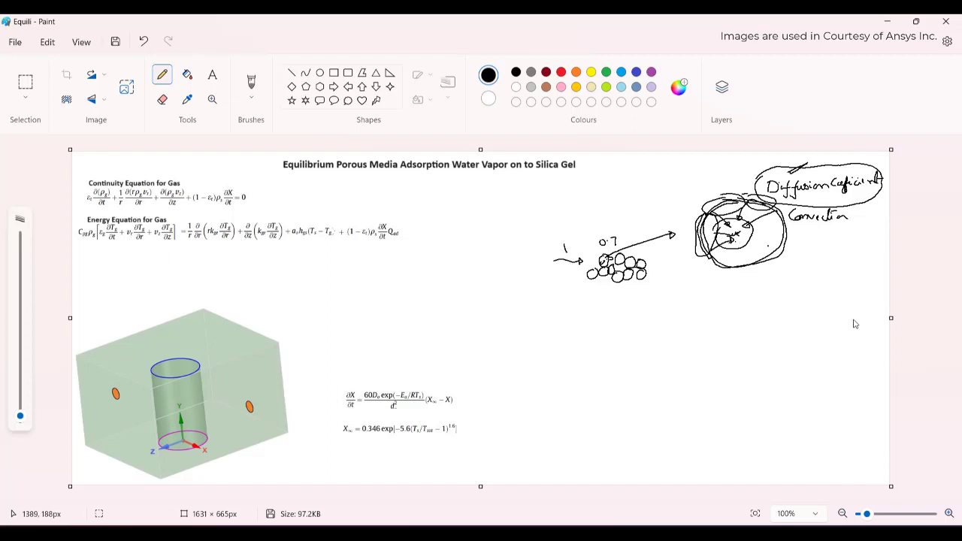
{"action": "mouse_move", "coordinate": [769, 248]}
{"action": "left_mouse_down"}
{"action": "mouse_move", "coordinate": [790, 268]}
{"action": "mouse_move", "coordinate": [753, 275]}
{"action": "left_mouse_up"}
{"action": "left_click", "coordinate": [771, 270]}
{"action": "left_click_drag", "start_coordinate": [790, 228], "coordinate": [780, 234]}
{"action": "left_click_drag", "start_coordinate": [811, 245], "coordinate": [793, 239]}
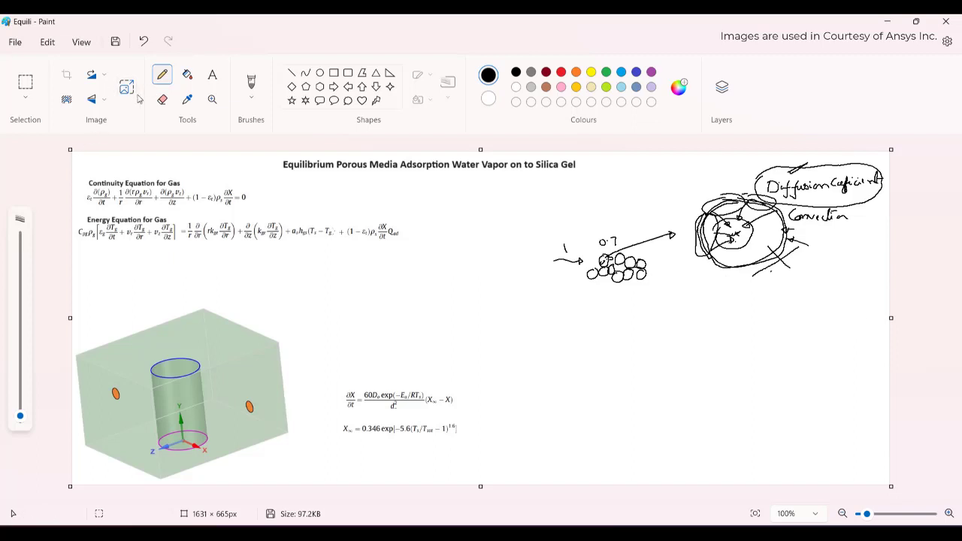
- Remove the enlarged particle sketch together with its diffusion and convection labels
{"action": "left_click", "coordinate": [162, 99]}
{"action": "mouse_move", "coordinate": [724, 247]}
{"action": "left_mouse_down"}
{"action": "mouse_move", "coordinate": [726, 202]}
{"action": "mouse_move", "coordinate": [769, 205]}
{"action": "left_mouse_up"}
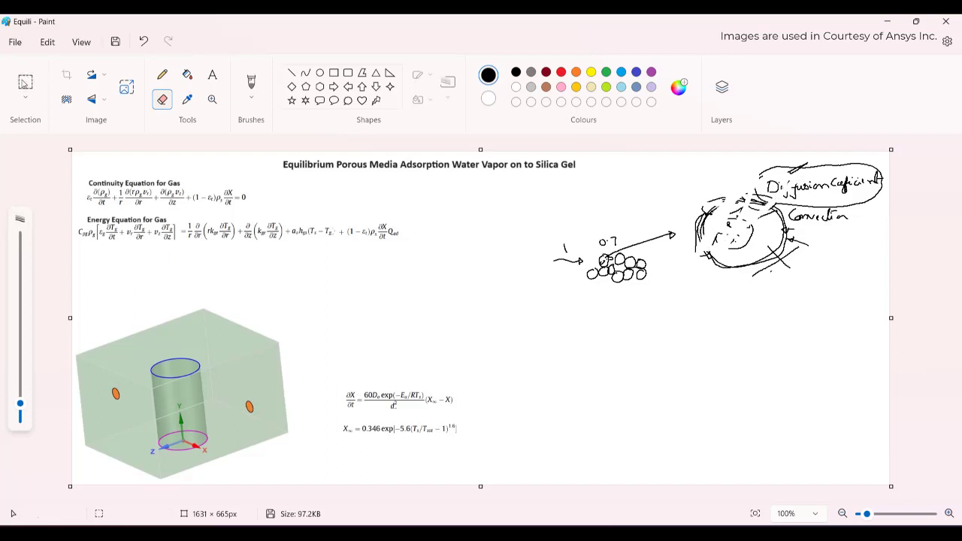
{"action": "left_click", "coordinate": [25, 82]}
{"action": "mouse_move", "coordinate": [675, 157]}
{"action": "left_mouse_down"}
{"action": "mouse_move", "coordinate": [803, 227]}
{"action": "mouse_move", "coordinate": [891, 307]}
{"action": "left_mouse_up"}
{"action": "key", "text": "Delete"}
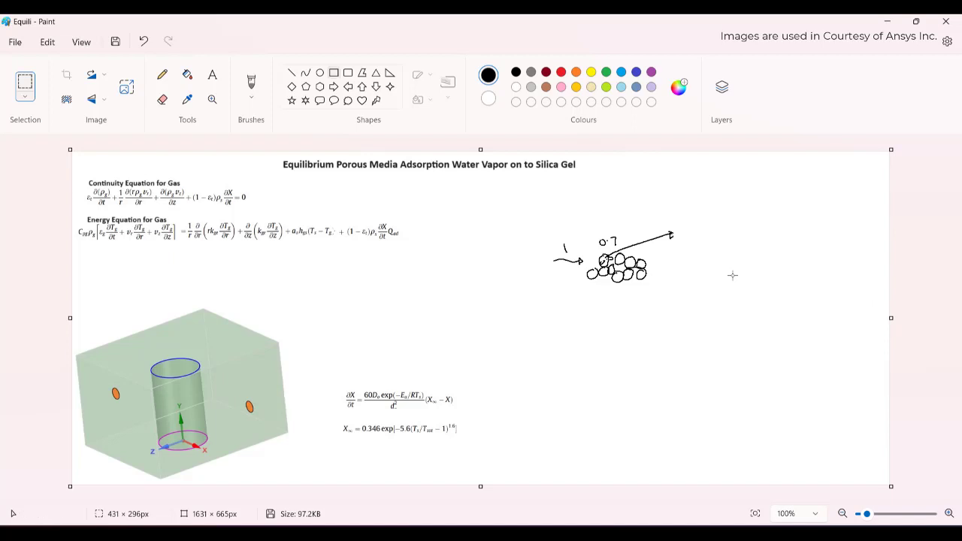
- Handwrite "Heat of adsorption" and sketch below it a particle with an incoming arrow labelled "water vapor"
{"action": "left_click", "coordinate": [163, 74]}
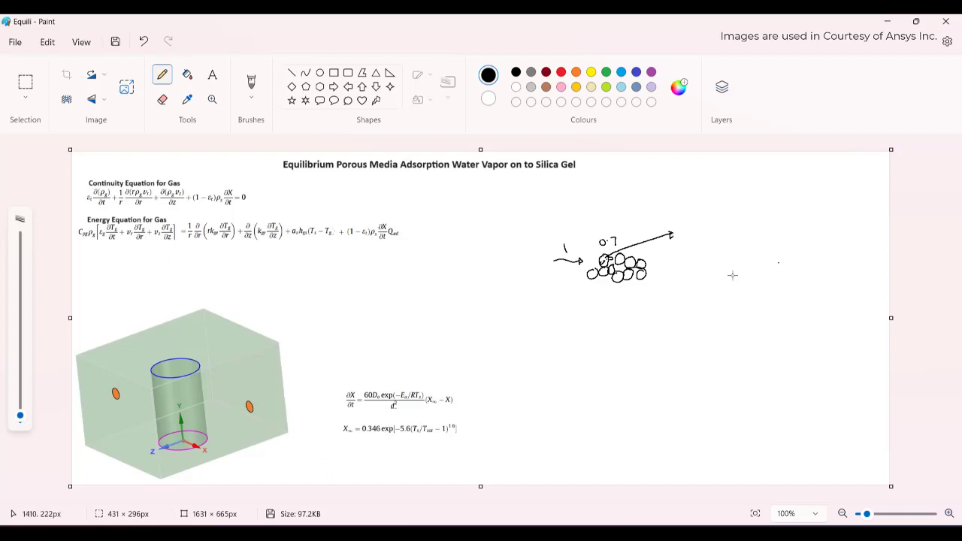
{"action": "mouse_move", "coordinate": [698, 205]}
{"action": "left_mouse_down"}
{"action": "mouse_move", "coordinate": [698, 223]}
{"action": "mouse_move", "coordinate": [711, 213]}
{"action": "mouse_move", "coordinate": [726, 220]}
{"action": "left_mouse_up"}
{"action": "mouse_move", "coordinate": [731, 205]}
{"action": "left_mouse_down"}
{"action": "mouse_move", "coordinate": [731, 220]}
{"action": "mouse_move", "coordinate": [738, 211]}
{"action": "left_mouse_up"}
{"action": "mouse_move", "coordinate": [748, 212]}
{"action": "left_mouse_down"}
{"action": "mouse_move", "coordinate": [753, 226]}
{"action": "mouse_move", "coordinate": [759, 215]}
{"action": "mouse_move", "coordinate": [779, 218]}
{"action": "mouse_move", "coordinate": [783, 205]}
{"action": "mouse_move", "coordinate": [787, 218]}
{"action": "left_mouse_up"}
{"action": "left_click", "coordinate": [772, 213]}
{"action": "mouse_move", "coordinate": [794, 215]}
{"action": "left_mouse_down"}
{"action": "mouse_move", "coordinate": [802, 211]}
{"action": "mouse_move", "coordinate": [803, 223]}
{"action": "mouse_move", "coordinate": [816, 204]}
{"action": "mouse_move", "coordinate": [835, 212]}
{"action": "left_mouse_up"}
{"action": "mouse_move", "coordinate": [733, 267]}
{"action": "left_mouse_down"}
{"action": "mouse_move", "coordinate": [731, 279]}
{"action": "mouse_move", "coordinate": [733, 256]}
{"action": "mouse_move", "coordinate": [746, 248]}
{"action": "mouse_move", "coordinate": [787, 255]}
{"action": "left_mouse_up"}
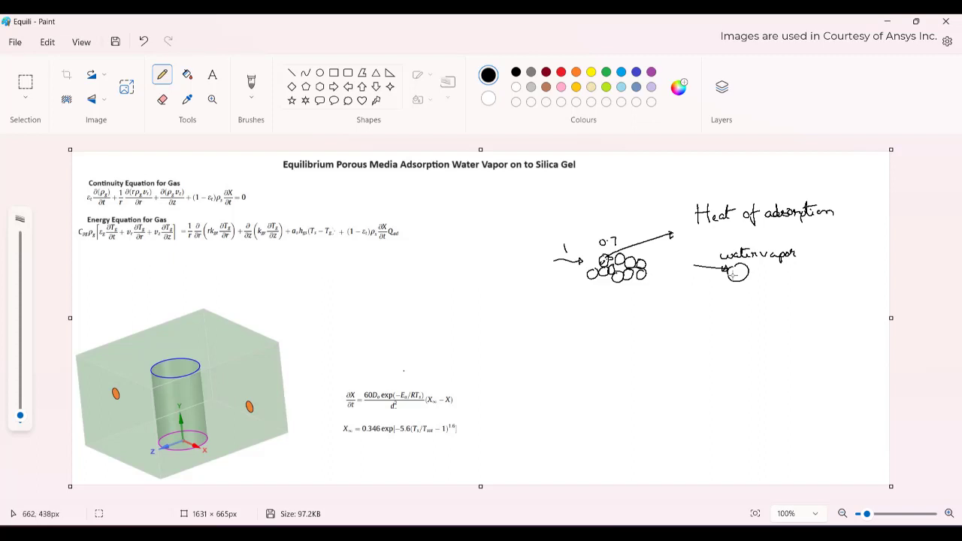
- Circle ∂X/∂t in the printed rate equation and handwrite ∂X/∂t below the water vapor sketch
{"action": "mouse_move", "coordinate": [346, 387]}
{"action": "left_mouse_down"}
{"action": "mouse_move", "coordinate": [349, 412]}
{"action": "mouse_move", "coordinate": [360, 392]}
{"action": "mouse_move", "coordinate": [345, 384]}
{"action": "left_mouse_up"}
{"action": "mouse_move", "coordinate": [674, 311]}
{"action": "left_mouse_down"}
{"action": "mouse_move", "coordinate": [677, 320]}
{"action": "mouse_move", "coordinate": [692, 316]}
{"action": "left_mouse_up"}
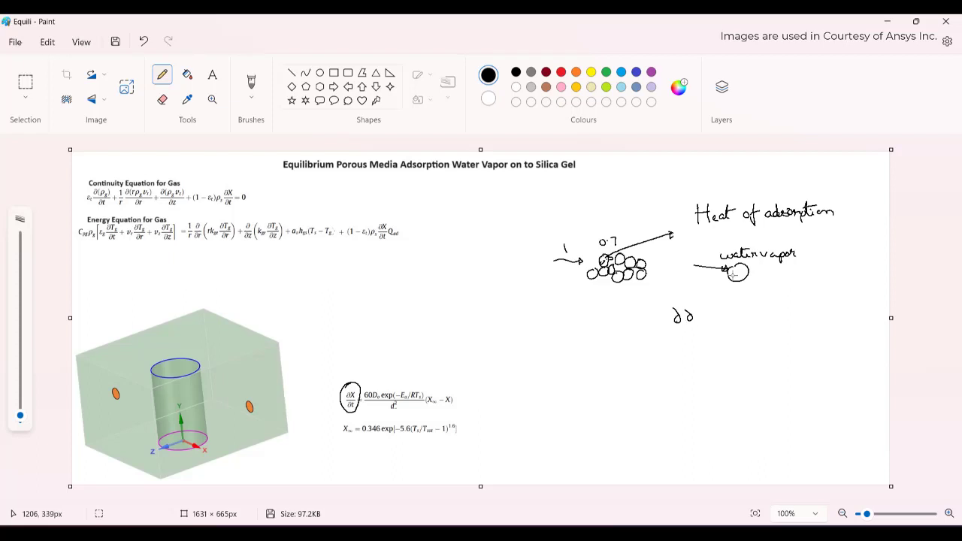
{"action": "key", "text": "ctrl+z"}
{"action": "mouse_move", "coordinate": [683, 312]}
{"action": "left_mouse_down"}
{"action": "mouse_move", "coordinate": [705, 328]}
{"action": "mouse_move", "coordinate": [680, 339]}
{"action": "left_mouse_up"}
{"action": "left_click_drag", "start_coordinate": [686, 335], "coordinate": [687, 336]}
- Define X below the derivative as "Kg of water vapor / Kg of silica gel" and circle the X
{"action": "mouse_move", "coordinate": [629, 378]}
{"action": "left_mouse_down"}
{"action": "mouse_move", "coordinate": [615, 391]}
{"action": "mouse_move", "coordinate": [628, 391]}
{"action": "left_mouse_up"}
{"action": "mouse_move", "coordinate": [645, 384]}
{"action": "left_mouse_down"}
{"action": "mouse_move", "coordinate": [694, 374]}
{"action": "mouse_move", "coordinate": [697, 390]}
{"action": "mouse_move", "coordinate": [795, 369]}
{"action": "left_mouse_up"}
{"action": "mouse_move", "coordinate": [802, 360]}
{"action": "left_mouse_down"}
{"action": "mouse_move", "coordinate": [786, 385]}
{"action": "mouse_move", "coordinate": [809, 397]}
{"action": "mouse_move", "coordinate": [874, 386]}
{"action": "left_mouse_up"}
{"action": "left_click_drag", "start_coordinate": [878, 372], "coordinate": [877, 384]}
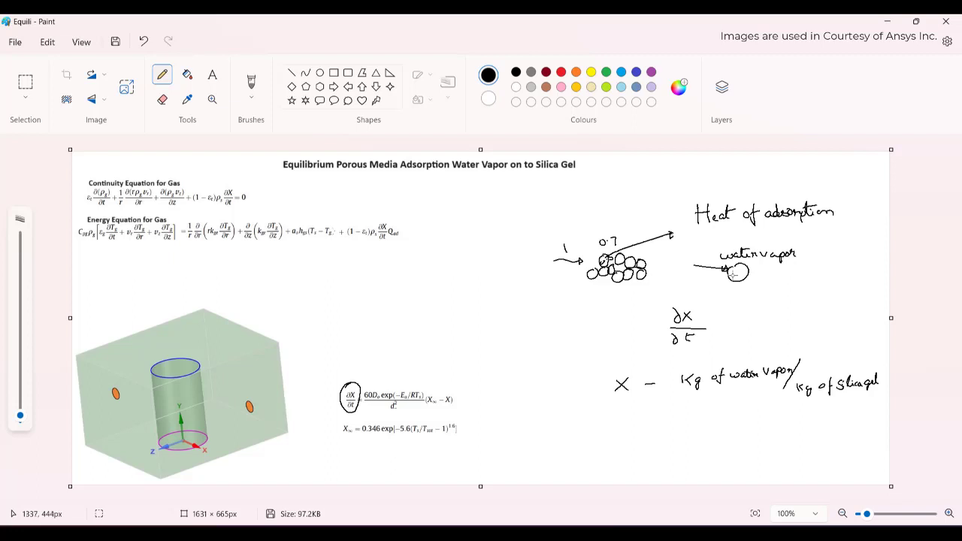
{"action": "mouse_move", "coordinate": [602, 380]}
{"action": "left_mouse_down"}
{"action": "mouse_move", "coordinate": [625, 397]}
{"action": "mouse_move", "coordinate": [624, 366]}
{"action": "mouse_move", "coordinate": [599, 387]}
{"action": "left_mouse_up"}
- Draw three particles with small inner circles near the water vapor sketch and point an arrow from one to "Temperature"
{"action": "mouse_move", "coordinate": [761, 292]}
{"action": "left_mouse_down"}
{"action": "mouse_move", "coordinate": [767, 304]}
{"action": "mouse_move", "coordinate": [767, 295]}
{"action": "mouse_move", "coordinate": [851, 264]}
{"action": "left_mouse_up"}
{"action": "left_click", "coordinate": [767, 296]}
{"action": "left_click", "coordinate": [812, 295]}
{"action": "left_click", "coordinate": [852, 275]}
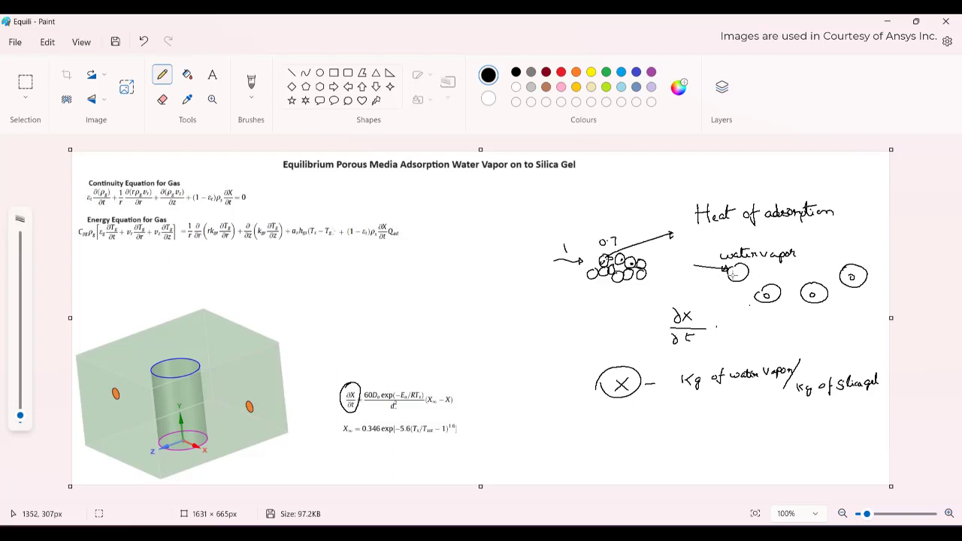
{"action": "mouse_move", "coordinate": [763, 297]}
{"action": "left_mouse_down"}
{"action": "mouse_move", "coordinate": [758, 329]}
{"action": "mouse_move", "coordinate": [826, 331]}
{"action": "left_mouse_up"}
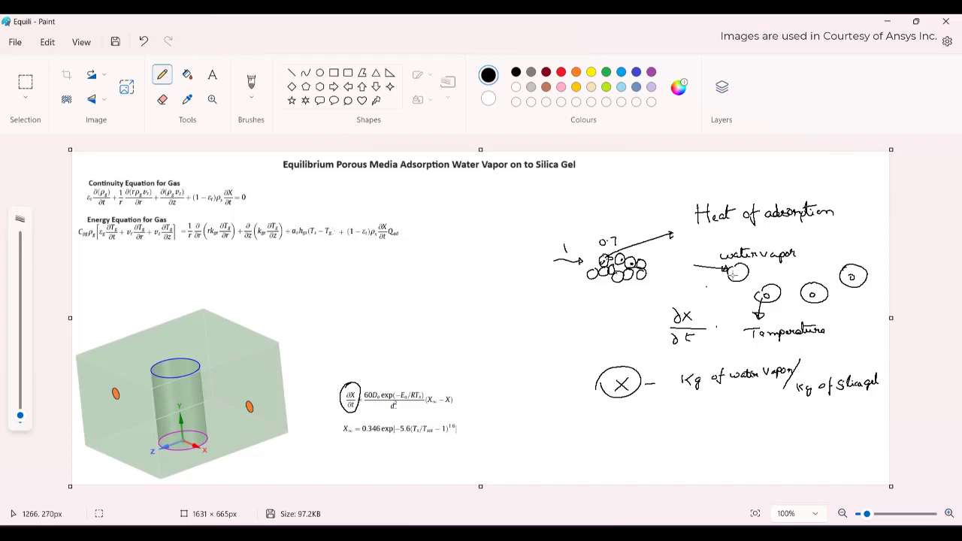
- Add an arrow toward the particle cluster, mark the water vapor particle, and write a circled "∂X/∂t =" below the cluster
{"action": "left_click_drag", "start_coordinate": [671, 270], "coordinate": [658, 272]}
{"action": "mouse_move", "coordinate": [735, 275]}
{"action": "left_mouse_down"}
{"action": "mouse_move", "coordinate": [728, 282]}
{"action": "mouse_move", "coordinate": [744, 283]}
{"action": "left_mouse_up"}
{"action": "mouse_move", "coordinate": [555, 312]}
{"action": "left_mouse_down"}
{"action": "mouse_move", "coordinate": [551, 320]}
{"action": "mouse_move", "coordinate": [568, 316]}
{"action": "left_mouse_up"}
{"action": "mouse_move", "coordinate": [567, 307]}
{"action": "left_mouse_down"}
{"action": "mouse_move", "coordinate": [558, 316]}
{"action": "mouse_move", "coordinate": [573, 322]}
{"action": "mouse_move", "coordinate": [552, 340]}
{"action": "mouse_move", "coordinate": [560, 337]}
{"action": "left_mouse_up"}
{"action": "mouse_move", "coordinate": [560, 332]}
{"action": "left_mouse_down"}
{"action": "mouse_move", "coordinate": [572, 329]}
{"action": "mouse_move", "coordinate": [576, 308]}
{"action": "mouse_move", "coordinate": [536, 304]}
{"action": "left_mouse_up"}
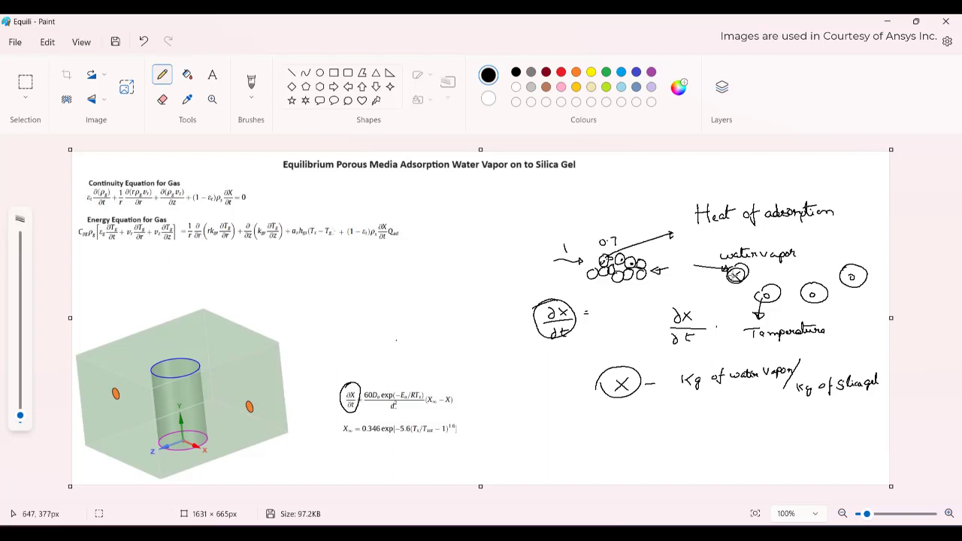
{"action": "mouse_move", "coordinate": [450, 281]}
{"action": "left_mouse_down"}
{"action": "mouse_move", "coordinate": [439, 297]}
{"action": "mouse_move", "coordinate": [452, 298]}
{"action": "left_mouse_up"}
{"action": "left_click", "coordinate": [464, 300]}
{"action": "mouse_move", "coordinate": [484, 277]}
{"action": "left_mouse_down"}
{"action": "mouse_move", "coordinate": [476, 289]}
{"action": "mouse_move", "coordinate": [494, 286]}
{"action": "left_mouse_up"}
{"action": "left_click", "coordinate": [494, 287]}
{"action": "key", "text": "z"}
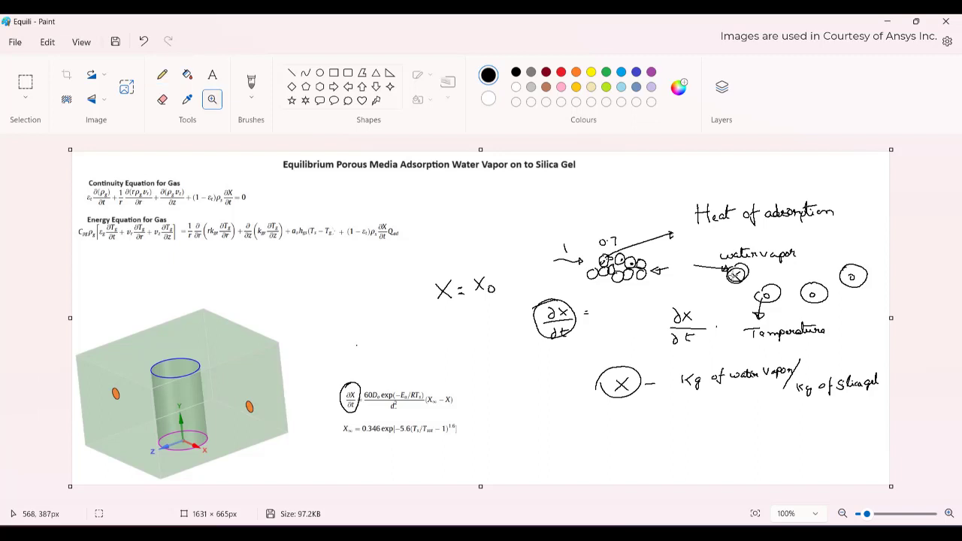
{"action": "key", "text": "p"}
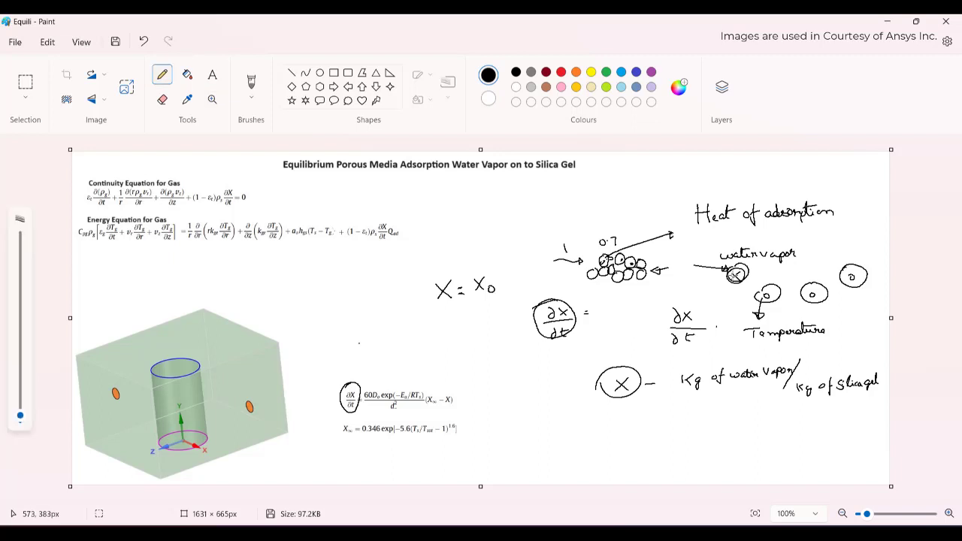
{"action": "key", "text": "ctrl+z"}
{"action": "key", "text": "ctrl+z"}
{"action": "key", "text": "ctrl+z"}
{"action": "key", "text": "ctrl+z"}
{"action": "key", "text": "ctrl+z"}
- Write the update equation "X current time step = X previous time step + ∂X/∂t × time step" above the printed rate equation
{"action": "mouse_move", "coordinate": [333, 331]}
{"action": "left_mouse_down"}
{"action": "mouse_move", "coordinate": [322, 344]}
{"action": "mouse_move", "coordinate": [338, 355]}
{"action": "mouse_move", "coordinate": [413, 350]}
{"action": "mouse_move", "coordinate": [426, 335]}
{"action": "mouse_move", "coordinate": [443, 336]}
{"action": "left_mouse_up"}
{"action": "left_click", "coordinate": [451, 341]}
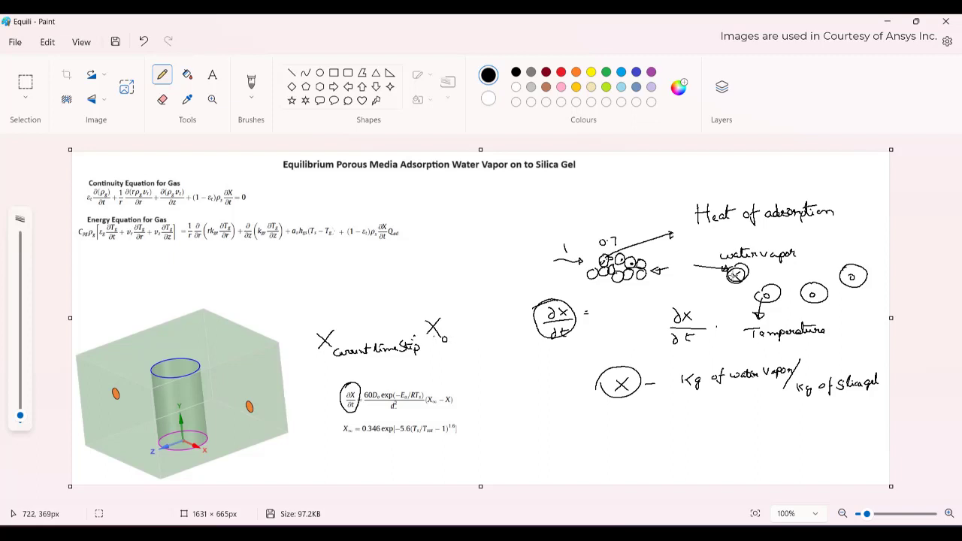
{"action": "key", "text": "ctrl+z"}
{"action": "mouse_move", "coordinate": [445, 337]}
{"action": "left_mouse_down"}
{"action": "mouse_move", "coordinate": [446, 346]}
{"action": "mouse_move", "coordinate": [482, 338]}
{"action": "mouse_move", "coordinate": [465, 350]}
{"action": "mouse_move", "coordinate": [467, 367]}
{"action": "mouse_move", "coordinate": [485, 368]}
{"action": "left_mouse_up"}
{"action": "left_click", "coordinate": [472, 354]}
{"action": "mouse_move", "coordinate": [493, 327]}
{"action": "left_mouse_down"}
{"action": "mouse_move", "coordinate": [493, 337]}
{"action": "mouse_move", "coordinate": [518, 334]}
{"action": "mouse_move", "coordinate": [500, 340]}
{"action": "mouse_move", "coordinate": [503, 358]}
{"action": "mouse_move", "coordinate": [572, 358]}
{"action": "left_mouse_up"}
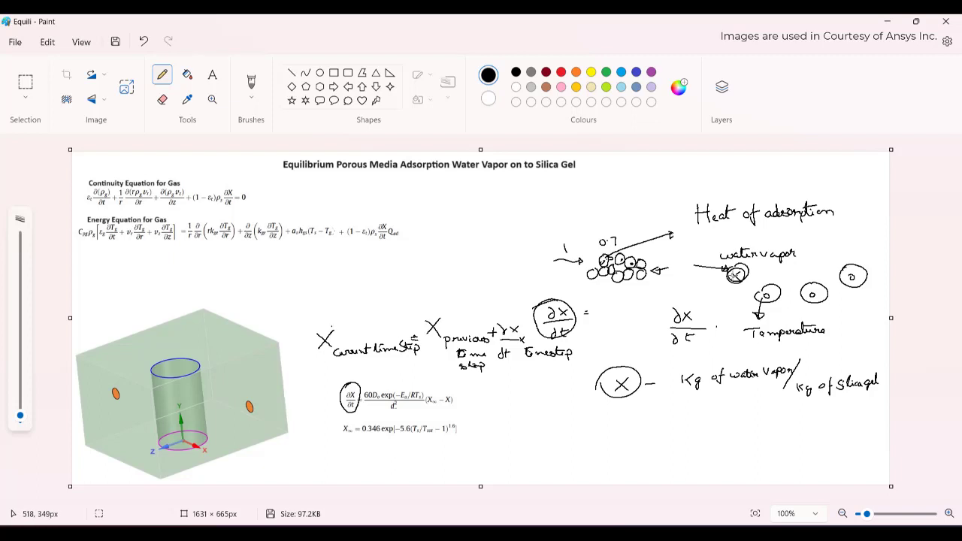
- Tick the X and ∂X/∂t terms of the update equation, circle the time step, and mark the previous X as 0
{"action": "left_click_drag", "start_coordinate": [332, 326], "coordinate": [356, 319]}
{"action": "left_click_drag", "start_coordinate": [431, 312], "coordinate": [445, 304]}
{"action": "left_click_drag", "start_coordinate": [501, 313], "coordinate": [516, 304]}
{"action": "mouse_move", "coordinate": [532, 340]}
{"action": "left_mouse_down"}
{"action": "mouse_move", "coordinate": [536, 365]}
{"action": "mouse_move", "coordinate": [576, 360]}
{"action": "mouse_move", "coordinate": [535, 340]}
{"action": "left_mouse_up"}
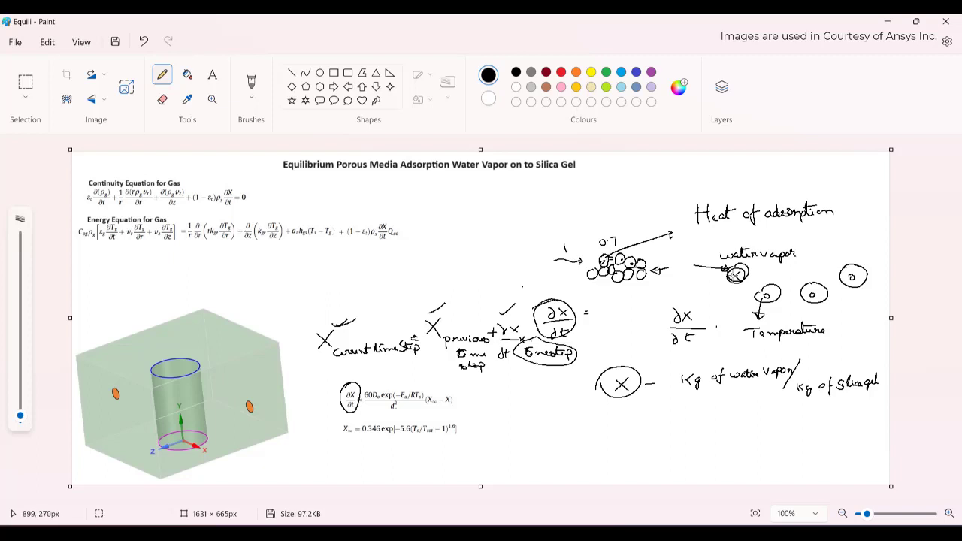
{"action": "mouse_move", "coordinate": [449, 292]}
{"action": "left_mouse_down"}
{"action": "mouse_move", "coordinate": [457, 290]}
{"action": "mouse_move", "coordinate": [448, 294]}
{"action": "left_mouse_up"}
{"action": "left_click_drag", "start_coordinate": [499, 311], "coordinate": [519, 303]}
- Circle the right-hand side of the printed rate equation, label it "Dubinin Equation" and tick its exponential term
{"action": "mouse_move", "coordinate": [365, 389]}
{"action": "left_mouse_down"}
{"action": "mouse_move", "coordinate": [367, 409]}
{"action": "mouse_move", "coordinate": [388, 417]}
{"action": "mouse_move", "coordinate": [439, 416]}
{"action": "mouse_move", "coordinate": [459, 388]}
{"action": "mouse_move", "coordinate": [369, 386]}
{"action": "left_mouse_up"}
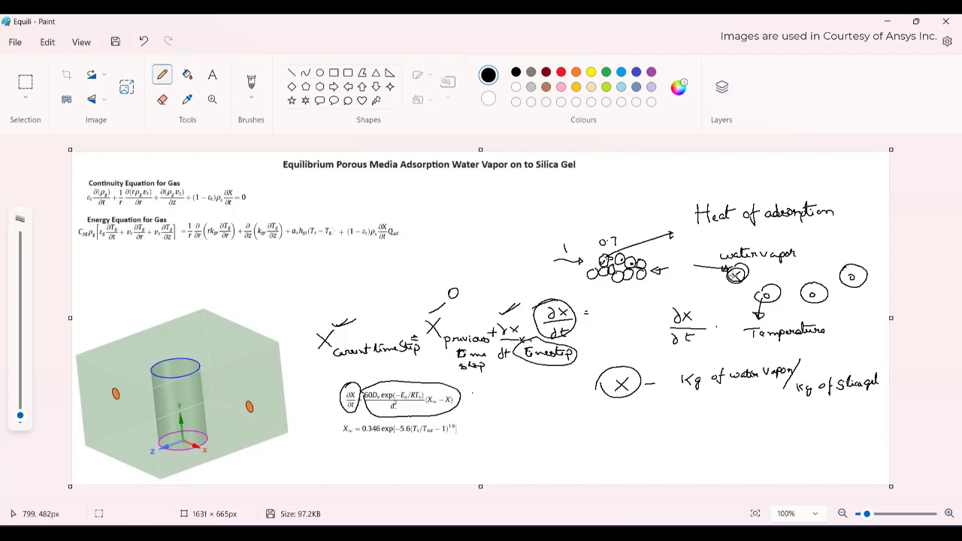
{"action": "mouse_move", "coordinate": [494, 389]}
{"action": "left_mouse_down"}
{"action": "mouse_move", "coordinate": [549, 391]}
{"action": "mouse_move", "coordinate": [523, 409]}
{"action": "mouse_move", "coordinate": [540, 416]}
{"action": "mouse_move", "coordinate": [558, 397]}
{"action": "mouse_move", "coordinate": [581, 403]}
{"action": "left_mouse_up"}
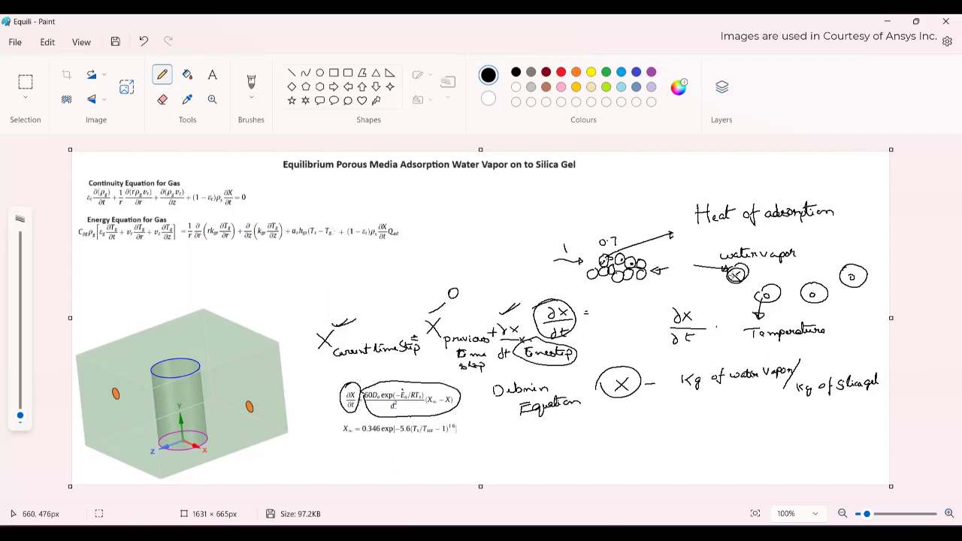
{"action": "left_click_drag", "start_coordinate": [407, 387], "coordinate": [413, 380]}
- Sketch a small grid of mesh cells with crosses in the upper row and label one cell "Ts"
{"action": "mouse_move", "coordinate": [594, 174]}
{"action": "left_mouse_down"}
{"action": "mouse_move", "coordinate": [593, 201]}
{"action": "mouse_move", "coordinate": [652, 181]}
{"action": "mouse_move", "coordinate": [593, 197]}
{"action": "mouse_move", "coordinate": [626, 182]}
{"action": "left_mouse_up"}
{"action": "mouse_move", "coordinate": [626, 182]}
{"action": "left_mouse_down"}
{"action": "mouse_move", "coordinate": [637, 179]}
{"action": "mouse_move", "coordinate": [611, 202]}
{"action": "mouse_move", "coordinate": [645, 199]}
{"action": "left_mouse_up"}
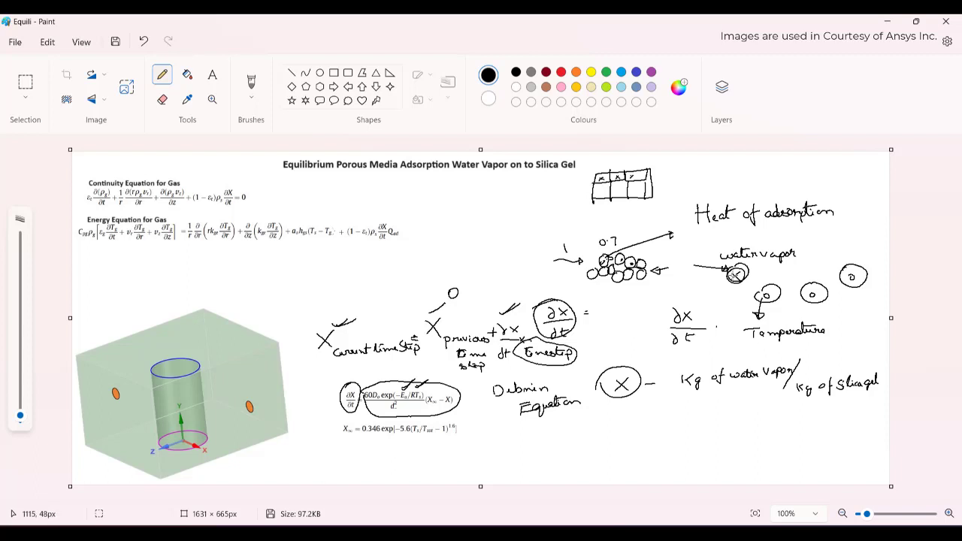
{"action": "left_click_drag", "start_coordinate": [633, 172], "coordinate": [650, 155]}
- Circle the printed X∞ equation and its Tsat term, and write "Psat =" and "Ps = Psat → Tsat" beside the cell grid
{"action": "mouse_move", "coordinate": [337, 433]}
{"action": "left_mouse_down"}
{"action": "mouse_move", "coordinate": [374, 446]}
{"action": "mouse_move", "coordinate": [473, 433]}
{"action": "mouse_move", "coordinate": [437, 416]}
{"action": "mouse_move", "coordinate": [349, 417]}
{"action": "left_mouse_up"}
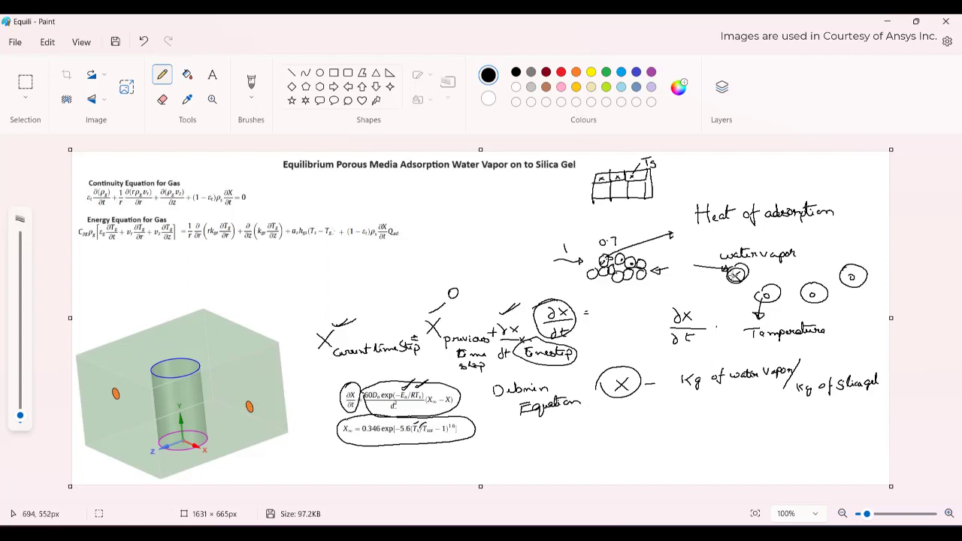
{"action": "mouse_move", "coordinate": [420, 428]}
{"action": "left_mouse_down"}
{"action": "mouse_move", "coordinate": [434, 438]}
{"action": "mouse_move", "coordinate": [427, 422]}
{"action": "left_mouse_up"}
{"action": "left_click_drag", "start_coordinate": [648, 176], "coordinate": [678, 177]}
{"action": "mouse_move", "coordinate": [685, 176]}
{"action": "left_mouse_down"}
{"action": "mouse_move", "coordinate": [694, 190]}
{"action": "mouse_move", "coordinate": [712, 183]}
{"action": "left_mouse_up"}
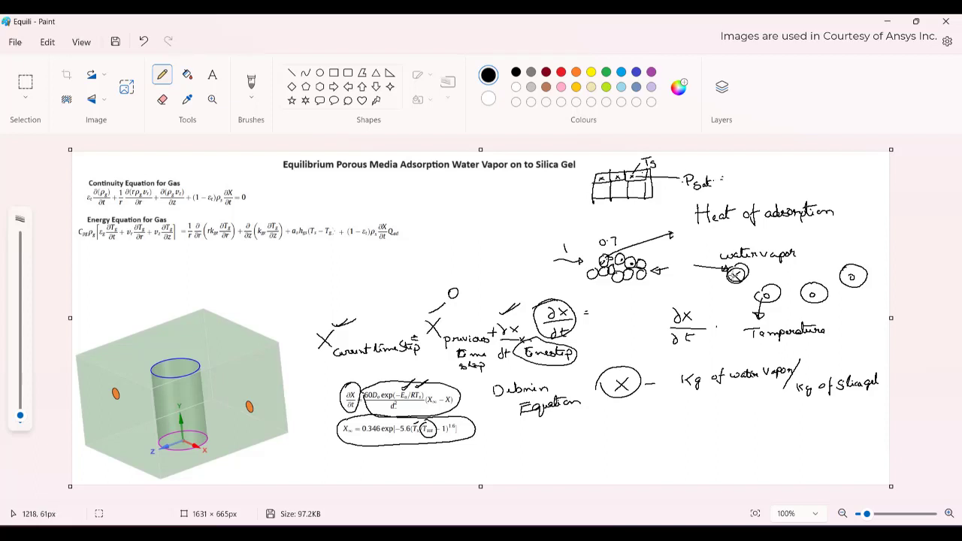
{"action": "mouse_move", "coordinate": [636, 175]}
{"action": "left_mouse_down"}
{"action": "mouse_move", "coordinate": [636, 225]}
{"action": "mouse_move", "coordinate": [638, 218]}
{"action": "mouse_move", "coordinate": [647, 225]}
{"action": "left_mouse_up"}
{"action": "mouse_move", "coordinate": [667, 201]}
{"action": "left_mouse_down"}
{"action": "mouse_move", "coordinate": [670, 216]}
{"action": "mouse_move", "coordinate": [755, 188]}
{"action": "mouse_move", "coordinate": [709, 204]}
{"action": "left_mouse_up"}
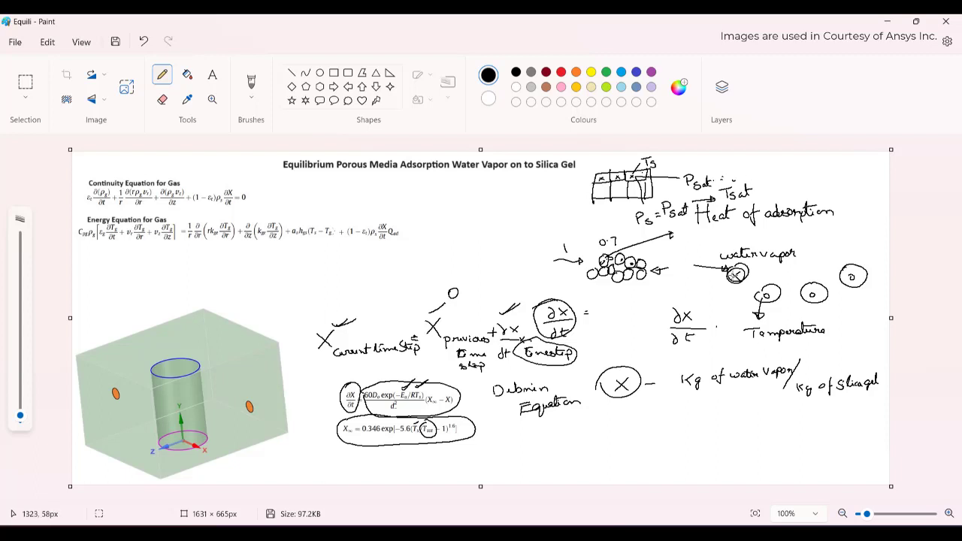
- Tick the Psat and Ps notes and write "Antoine Equation" next to them
{"action": "left_click_drag", "start_coordinate": [736, 180], "coordinate": [748, 173]}
{"action": "left_click_drag", "start_coordinate": [646, 207], "coordinate": [668, 203]}
{"action": "mouse_move", "coordinate": [761, 175]}
{"action": "left_mouse_down"}
{"action": "mouse_move", "coordinate": [772, 163]}
{"action": "mouse_move", "coordinate": [787, 173]}
{"action": "left_mouse_up"}
{"action": "left_click_drag", "start_coordinate": [782, 167], "coordinate": [789, 172]}
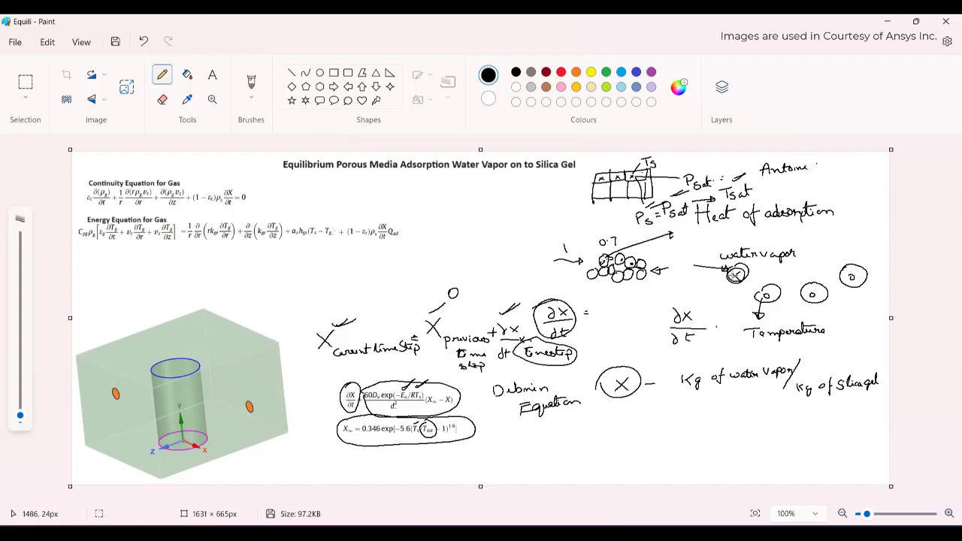
{"action": "left_click_drag", "start_coordinate": [830, 163], "coordinate": [868, 172]}
- Circle X∞ and X in the printed rate equation, mark X as 0, and tick the ∂X/∂t term
{"action": "mouse_move", "coordinate": [431, 391]}
{"action": "left_mouse_down"}
{"action": "mouse_move", "coordinate": [430, 410]}
{"action": "mouse_move", "coordinate": [440, 397]}
{"action": "mouse_move", "coordinate": [427, 393]}
{"action": "left_mouse_up"}
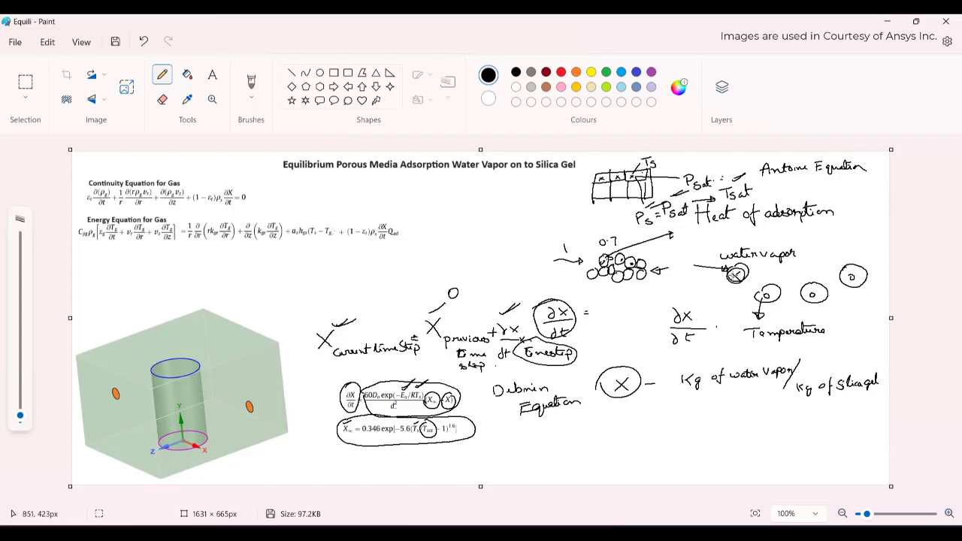
{"action": "left_click_drag", "start_coordinate": [453, 386], "coordinate": [452, 379]}
{"action": "left_click_drag", "start_coordinate": [341, 388], "coordinate": [354, 375]}
- Write a second update equation, "X current step = X previous time + ∂X/∂t × time step", with an arrow from the first equation's current X
{"action": "mouse_move", "coordinate": [328, 275]}
{"action": "left_mouse_down"}
{"action": "mouse_move", "coordinate": [319, 289]}
{"action": "mouse_move", "coordinate": [331, 292]}
{"action": "mouse_move", "coordinate": [374, 276]}
{"action": "mouse_move", "coordinate": [434, 275]}
{"action": "mouse_move", "coordinate": [424, 275]}
{"action": "left_mouse_up"}
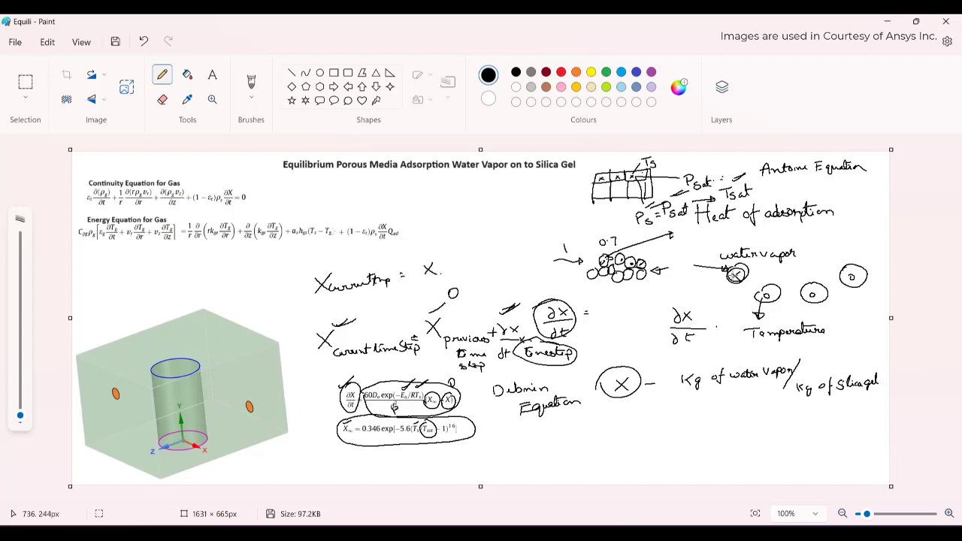
{"action": "mouse_move", "coordinate": [372, 342]}
{"action": "left_mouse_down"}
{"action": "mouse_move", "coordinate": [448, 270]}
{"action": "mouse_move", "coordinate": [530, 259]}
{"action": "left_mouse_up"}
{"action": "left_click", "coordinate": [446, 272]}
{"action": "left_click_drag", "start_coordinate": [539, 251], "coordinate": [549, 267]}
{"action": "mouse_move", "coordinate": [534, 272]}
{"action": "left_mouse_down"}
{"action": "mouse_move", "coordinate": [529, 281]}
{"action": "mouse_move", "coordinate": [589, 254]}
{"action": "left_mouse_up"}
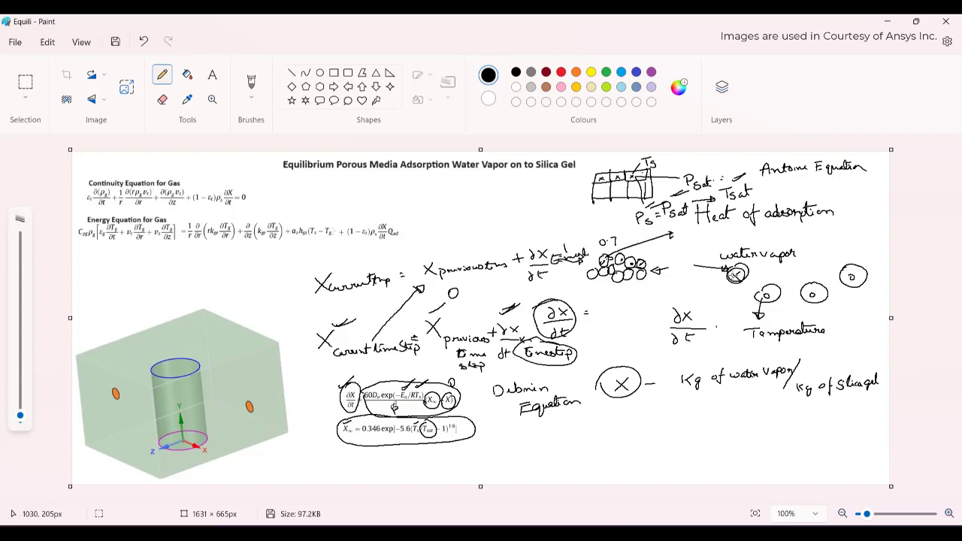
- Circle ∂X/∂t in the second update equation and tick the start of the printed rate expression
{"action": "mouse_move", "coordinate": [533, 244]}
{"action": "left_mouse_down"}
{"action": "mouse_move", "coordinate": [549, 243]}
{"action": "mouse_move", "coordinate": [525, 242]}
{"action": "left_mouse_up"}
{"action": "left_click_drag", "start_coordinate": [373, 381], "coordinate": [386, 370]}
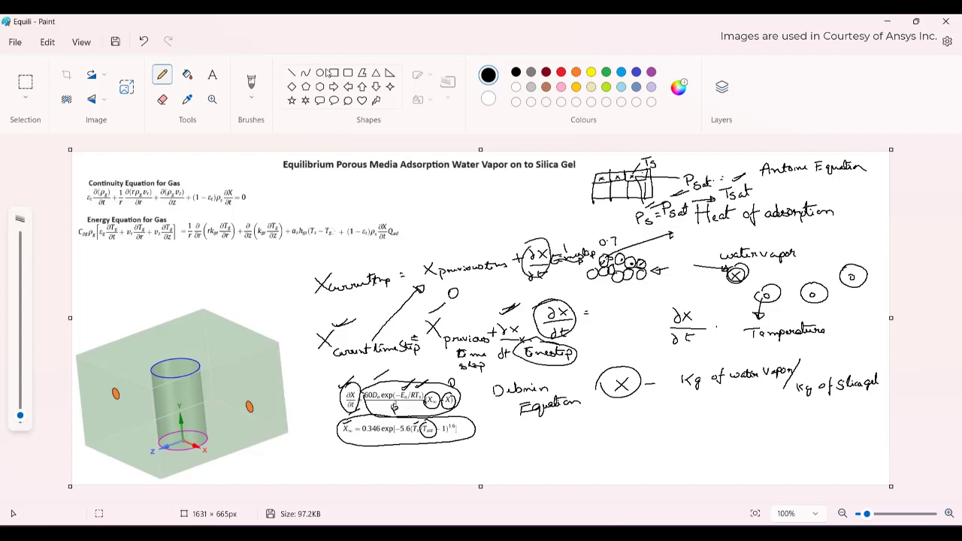
- Erase the handwritten update equations, sketches and notes from the middle and right-hand part of the canvas, keeping the annotated printed equations
{"action": "left_click", "coordinate": [25, 82]}
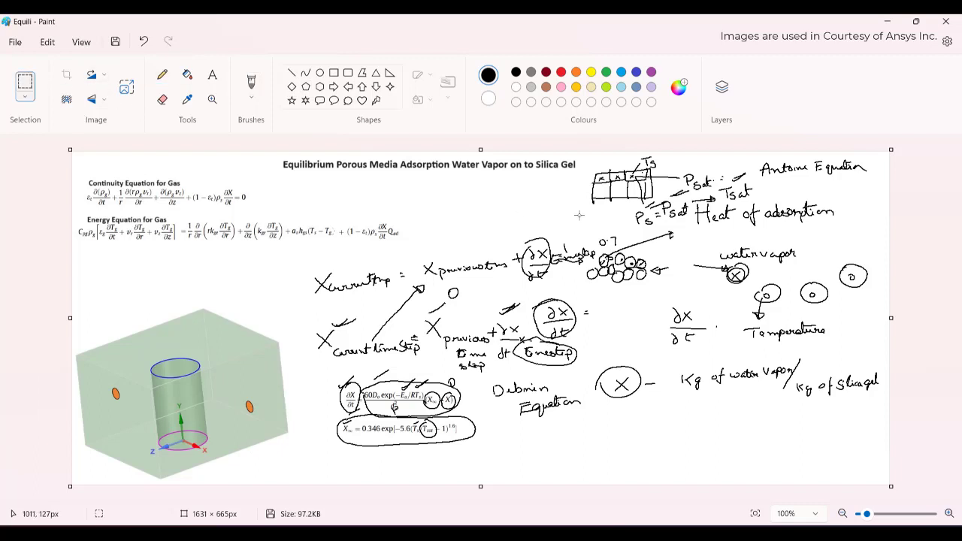
{"action": "mouse_move", "coordinate": [296, 266]}
{"action": "left_mouse_down"}
{"action": "mouse_move", "coordinate": [699, 469]}
{"action": "mouse_move", "coordinate": [715, 452]}
{"action": "mouse_move", "coordinate": [717, 369]}
{"action": "left_mouse_up"}
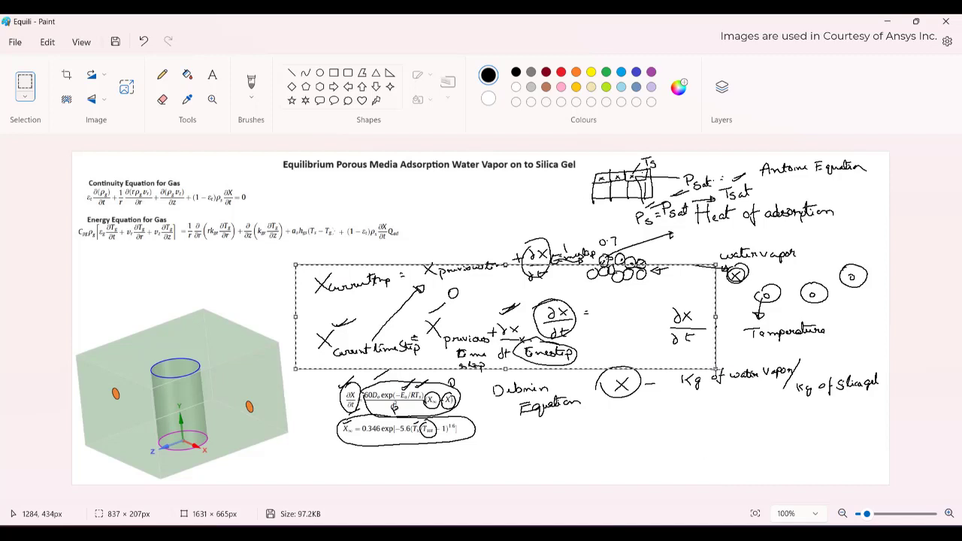
{"action": "key", "text": "Delete"}
{"action": "left_click_drag", "start_coordinate": [501, 181], "coordinate": [907, 489]}
{"action": "key", "text": "Delete"}
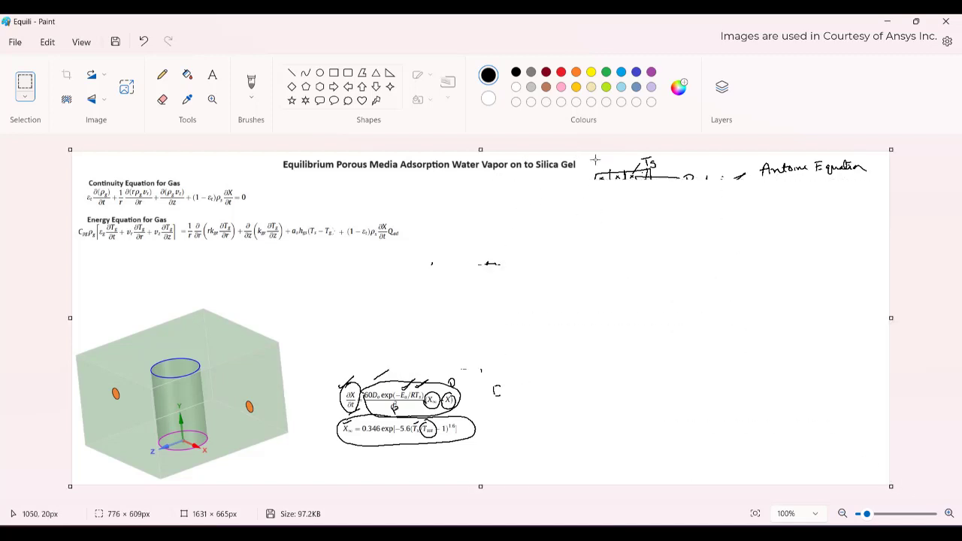
{"action": "left_click_drag", "start_coordinate": [589, 154], "coordinate": [866, 206]}
{"action": "key", "text": "Delete"}
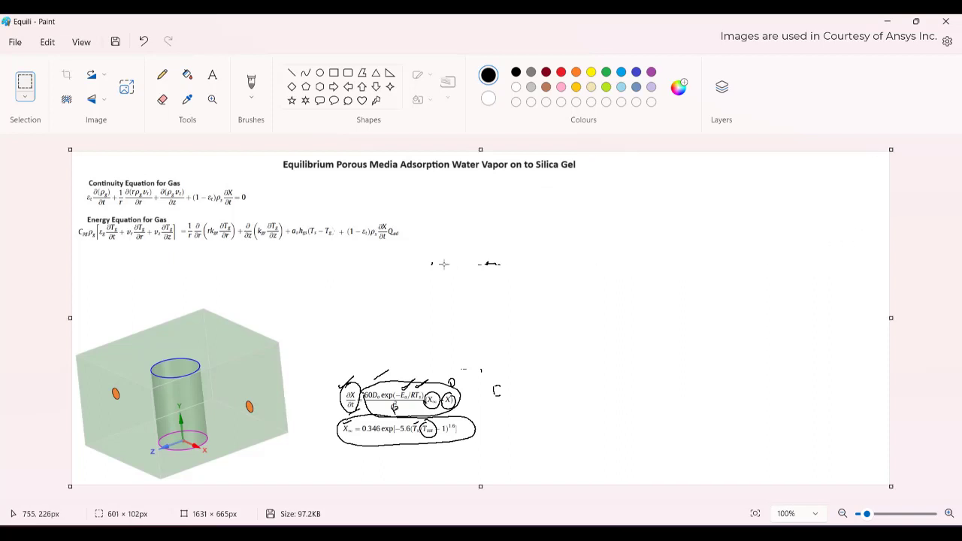
{"action": "mouse_move", "coordinate": [427, 253]}
{"action": "left_mouse_down"}
{"action": "mouse_move", "coordinate": [536, 274]}
{"action": "mouse_move", "coordinate": [544, 289]}
{"action": "left_mouse_up"}
- Sketch two adjacent round particles with centre dots and an incoming flow arrow labelled "fluid" above them
{"action": "left_click", "coordinate": [162, 74]}
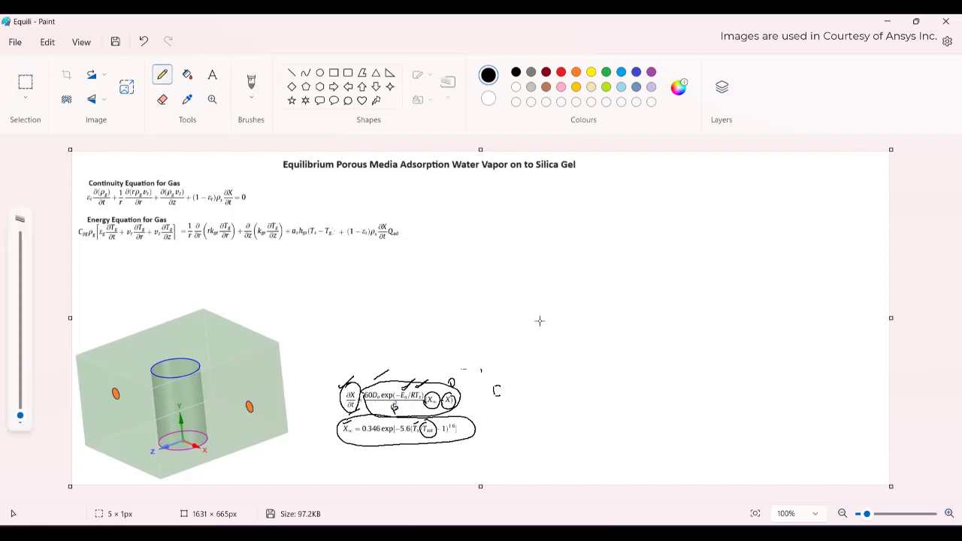
{"action": "mouse_move", "coordinate": [556, 231]}
{"action": "left_mouse_down"}
{"action": "mouse_move", "coordinate": [550, 246]}
{"action": "mouse_move", "coordinate": [557, 231]}
{"action": "mouse_move", "coordinate": [594, 231]}
{"action": "left_mouse_up"}
{"action": "left_click", "coordinate": [576, 236]}
{"action": "left_click_drag", "start_coordinate": [507, 222], "coordinate": [591, 211]}
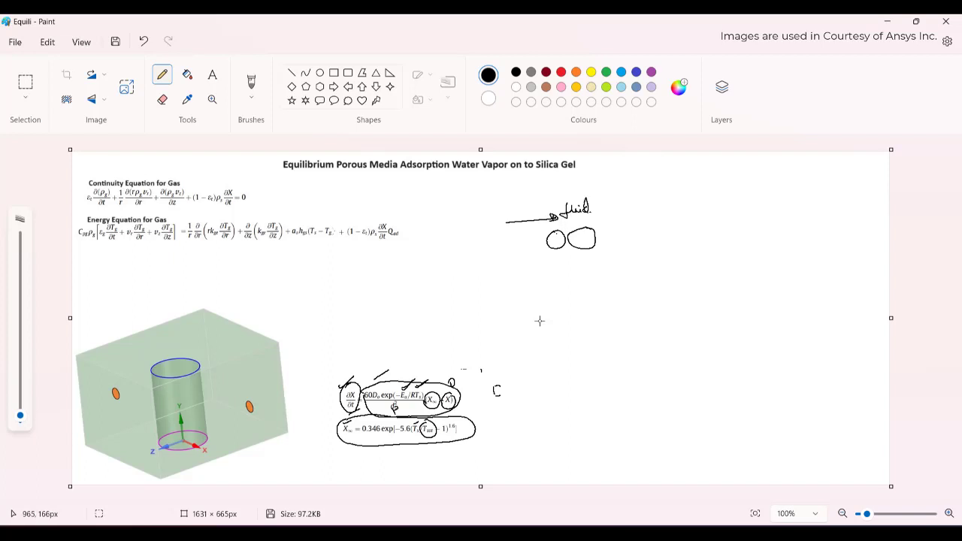
{"action": "left_click_drag", "start_coordinate": [578, 241], "coordinate": [580, 239]}
- Write the source term "(1 - εt) × ρs ∂X/∂t" beside the flow sketch and retrace the particle outlines
{"action": "left_click_drag", "start_coordinate": [640, 180], "coordinate": [639, 185]}
{"action": "key", "text": "ctrl+z"}
{"action": "left_click_drag", "start_coordinate": [645, 189], "coordinate": [659, 188]}
{"action": "left_click", "coordinate": [663, 181]}
{"action": "left_click_drag", "start_coordinate": [553, 232], "coordinate": [598, 239]}
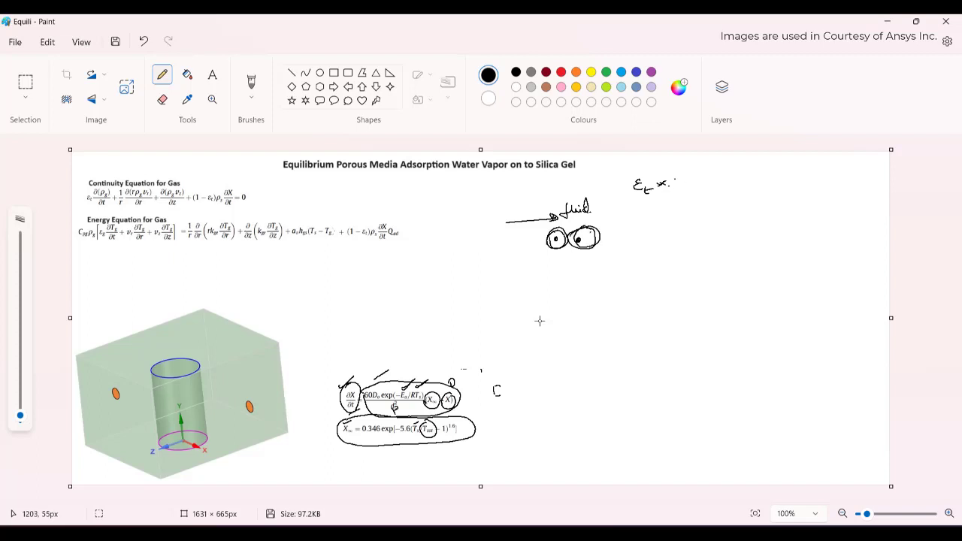
{"action": "mouse_move", "coordinate": [677, 173]}
{"action": "left_mouse_down"}
{"action": "mouse_move", "coordinate": [672, 190]}
{"action": "mouse_move", "coordinate": [718, 184]}
{"action": "left_mouse_up"}
{"action": "mouse_move", "coordinate": [696, 189]}
{"action": "left_mouse_down"}
{"action": "mouse_move", "coordinate": [722, 189]}
{"action": "mouse_move", "coordinate": [700, 203]}
{"action": "mouse_move", "coordinate": [710, 205]}
{"action": "left_mouse_up"}
{"action": "left_click_drag", "start_coordinate": [707, 199], "coordinate": [717, 197]}
{"action": "mouse_move", "coordinate": [572, 232]}
{"action": "left_mouse_down"}
{"action": "mouse_move", "coordinate": [570, 248]}
{"action": "mouse_move", "coordinate": [590, 252]}
{"action": "mouse_move", "coordinate": [596, 233]}
{"action": "mouse_move", "coordinate": [580, 232]}
{"action": "left_mouse_up"}
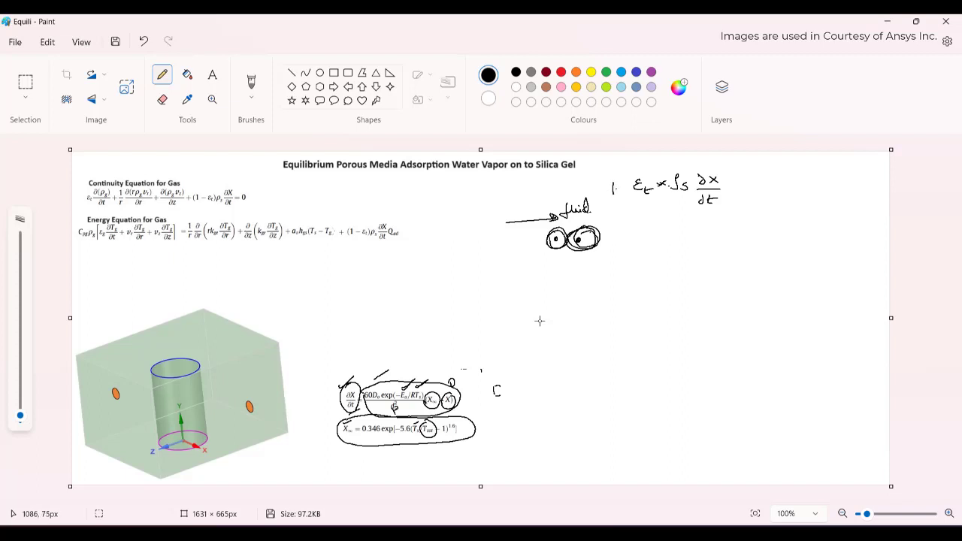
{"action": "left_click_drag", "start_coordinate": [601, 185], "coordinate": [603, 200]}
- Circle ρs and ∂X/∂t in the handwritten source term and note the unit kg/m³ beside and below it
{"action": "mouse_move", "coordinate": [649, 176]}
{"action": "left_mouse_down"}
{"action": "mouse_move", "coordinate": [653, 196]}
{"action": "mouse_move", "coordinate": [665, 182]}
{"action": "mouse_move", "coordinate": [694, 184]}
{"action": "mouse_move", "coordinate": [686, 170]}
{"action": "mouse_move", "coordinate": [688, 195]}
{"action": "mouse_move", "coordinate": [729, 188]}
{"action": "mouse_move", "coordinate": [703, 170]}
{"action": "left_mouse_up"}
{"action": "mouse_move", "coordinate": [794, 172]}
{"action": "left_mouse_down"}
{"action": "mouse_move", "coordinate": [814, 203]}
{"action": "mouse_move", "coordinate": [839, 193]}
{"action": "mouse_move", "coordinate": [838, 183]}
{"action": "left_mouse_up"}
{"action": "left_click", "coordinate": [819, 193]}
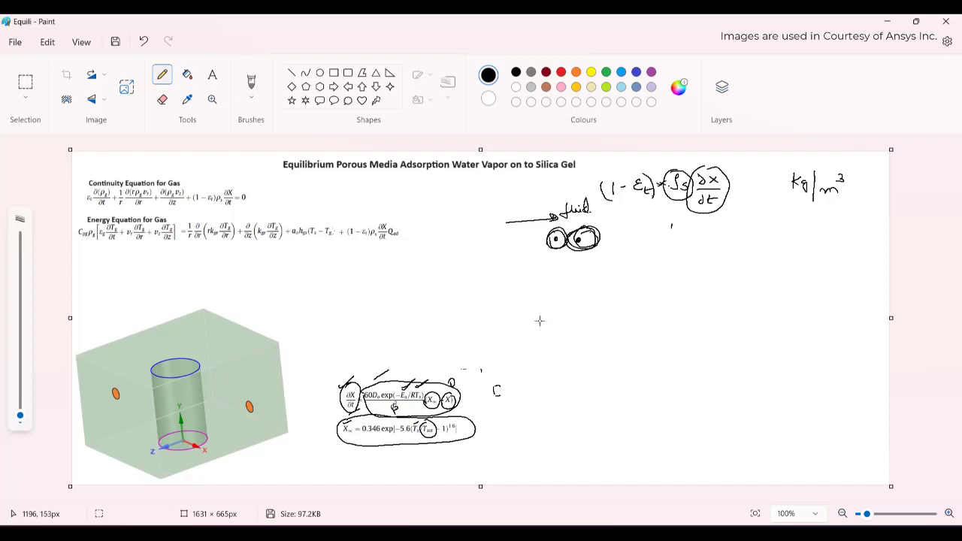
{"action": "left_click_drag", "start_coordinate": [668, 225], "coordinate": [689, 236]}
{"action": "left_click", "coordinate": [670, 245]}
- Mark ∂X/∂t with kg/kg, circle ∂t, add s to both unit notes, and circle kg/(m³ × s)
{"action": "left_click_drag", "start_coordinate": [720, 173], "coordinate": [740, 166]}
{"action": "mouse_move", "coordinate": [720, 177]}
{"action": "left_mouse_down"}
{"action": "mouse_move", "coordinate": [741, 168]}
{"action": "mouse_move", "coordinate": [756, 190]}
{"action": "left_mouse_up"}
{"action": "left_click_drag", "start_coordinate": [756, 183], "coordinate": [759, 186]}
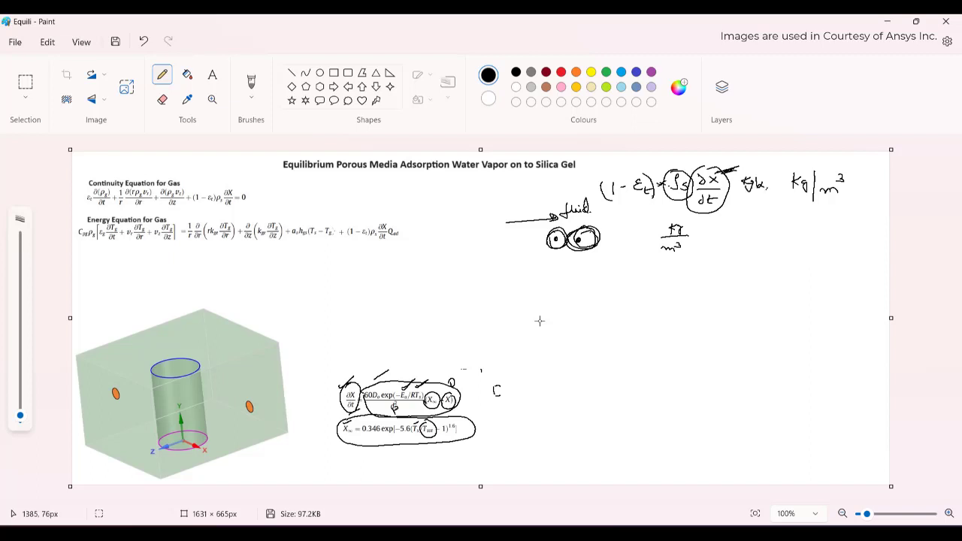
{"action": "mouse_move", "coordinate": [687, 191]}
{"action": "left_mouse_down"}
{"action": "mouse_move", "coordinate": [706, 216]}
{"action": "mouse_move", "coordinate": [717, 192]}
{"action": "left_mouse_up"}
{"action": "left_click_drag", "start_coordinate": [861, 184], "coordinate": [853, 194]}
{"action": "mouse_move", "coordinate": [705, 238]}
{"action": "left_mouse_down"}
{"action": "mouse_move", "coordinate": [666, 258]}
{"action": "mouse_move", "coordinate": [702, 224]}
{"action": "mouse_move", "coordinate": [685, 207]}
{"action": "left_mouse_up"}
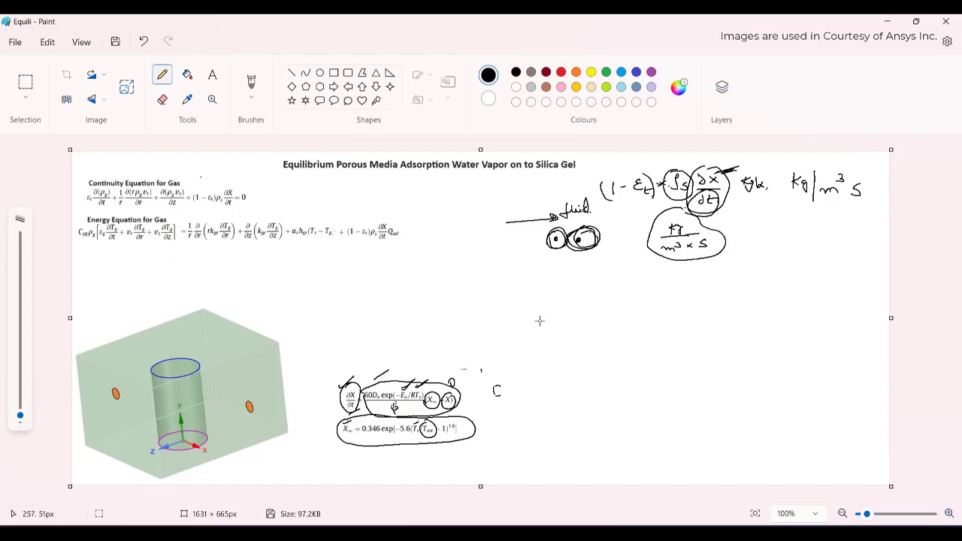
- Tick ∂X/∂t in the continuity equation, add a third particle to the sketch, and thicken the particle outlines
{"action": "left_click_drag", "start_coordinate": [222, 183], "coordinate": [232, 179]}
{"action": "left_click_drag", "start_coordinate": [574, 233], "coordinate": [606, 239]}
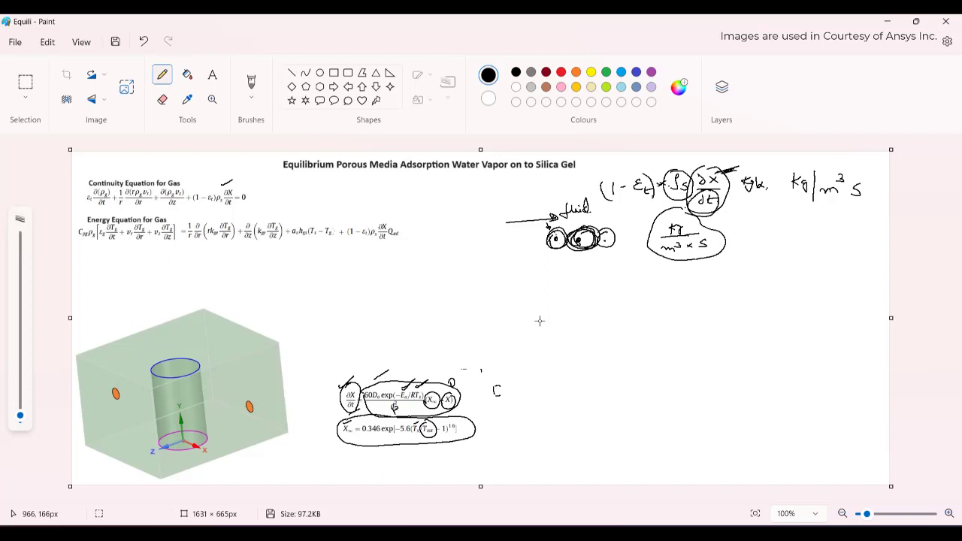
{"action": "mouse_move", "coordinate": [556, 234]}
{"action": "left_mouse_down"}
{"action": "mouse_move", "coordinate": [546, 242]}
{"action": "mouse_move", "coordinate": [589, 249]}
{"action": "mouse_move", "coordinate": [588, 232]}
{"action": "mouse_move", "coordinate": [609, 239]}
{"action": "left_mouse_up"}
- Tick the factors of the (1 - εt)ρs ∂X/∂t Qad source term in the energy equation and circle the whole term
{"action": "left_click_drag", "start_coordinate": [354, 220], "coordinate": [395, 211]}
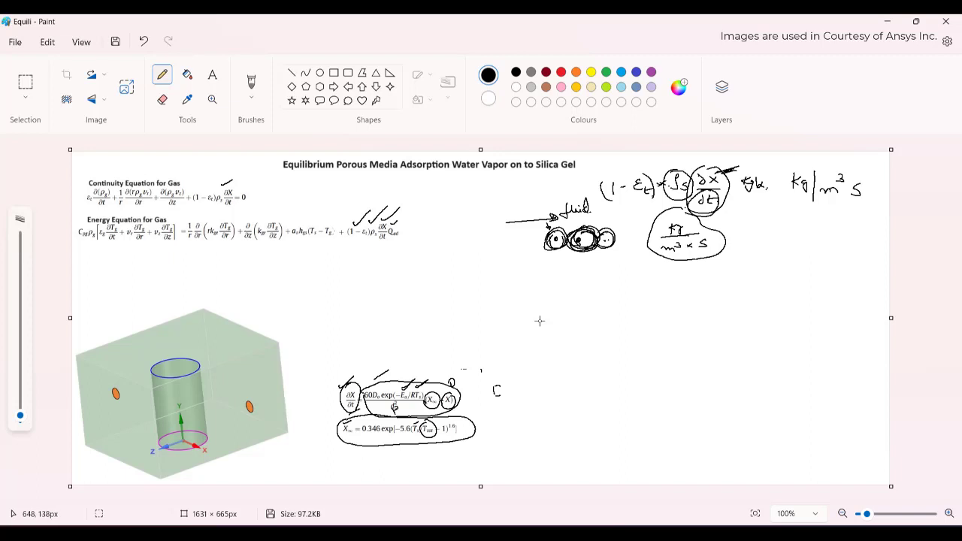
{"action": "left_click_drag", "start_coordinate": [398, 222], "coordinate": [404, 214]}
{"action": "mouse_move", "coordinate": [358, 205]}
{"action": "left_mouse_down"}
{"action": "mouse_move", "coordinate": [344, 241]}
{"action": "mouse_move", "coordinate": [406, 241]}
{"action": "mouse_move", "coordinate": [387, 200]}
{"action": "mouse_move", "coordinate": [370, 203]}
{"action": "left_mouse_up"}
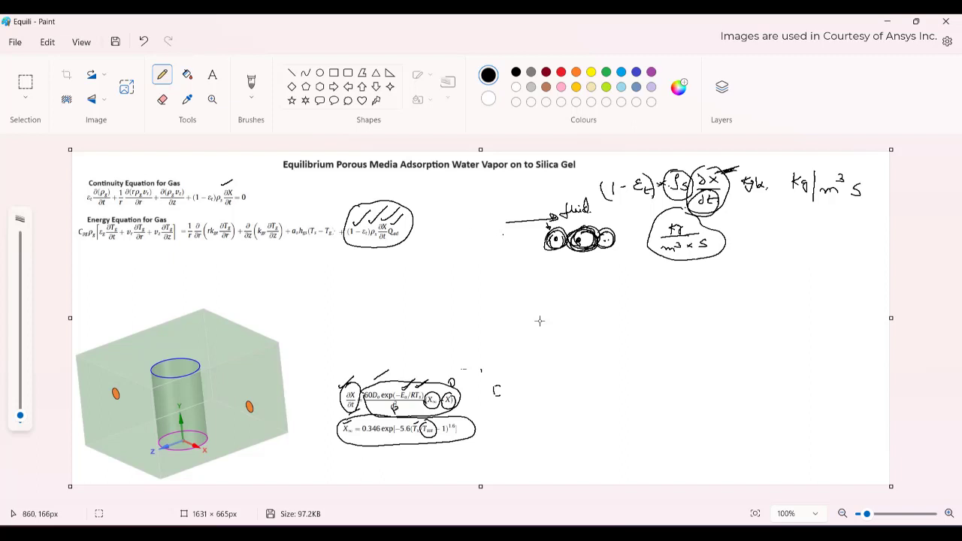
- Sketch a mesh grid of two rows and three columns below the particles, with an x in every cell
{"action": "mouse_move", "coordinate": [573, 311]}
{"action": "left_mouse_down"}
{"action": "mouse_move", "coordinate": [575, 363]}
{"action": "mouse_move", "coordinate": [661, 367]}
{"action": "mouse_move", "coordinate": [579, 369]}
{"action": "mouse_move", "coordinate": [656, 338]}
{"action": "left_mouse_up"}
{"action": "left_click", "coordinate": [627, 335]}
{"action": "mouse_move", "coordinate": [608, 318]}
{"action": "left_mouse_down"}
{"action": "mouse_move", "coordinate": [612, 364]}
{"action": "mouse_move", "coordinate": [635, 362]}
{"action": "mouse_move", "coordinate": [597, 355]}
{"action": "left_mouse_up"}
{"action": "left_click", "coordinate": [622, 350]}
{"action": "mouse_move", "coordinate": [597, 347]}
{"action": "left_mouse_down"}
{"action": "mouse_move", "coordinate": [588, 355]}
{"action": "mouse_move", "coordinate": [648, 356]}
{"action": "left_mouse_up"}
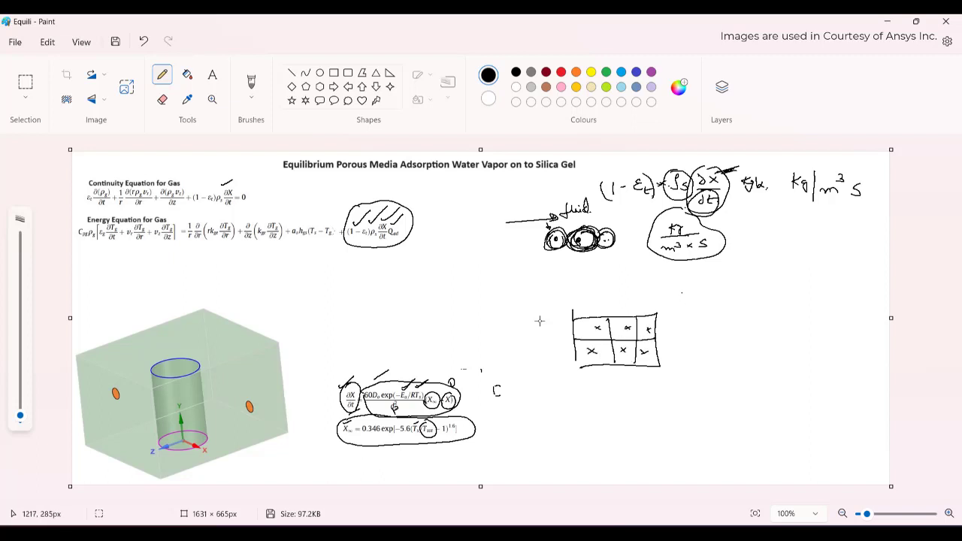
- Write the note "Every timestep" above and beside the mesh grid
{"action": "left_click_drag", "start_coordinate": [683, 289], "coordinate": [685, 309]}
{"action": "mouse_move", "coordinate": [682, 289]}
{"action": "left_mouse_down"}
{"action": "mouse_move", "coordinate": [697, 288]}
{"action": "mouse_move", "coordinate": [691, 298]}
{"action": "left_mouse_up"}
{"action": "mouse_move", "coordinate": [682, 307]}
{"action": "left_mouse_down"}
{"action": "mouse_move", "coordinate": [719, 298]}
{"action": "mouse_move", "coordinate": [726, 317]}
{"action": "mouse_move", "coordinate": [743, 288]}
{"action": "mouse_move", "coordinate": [789, 283]}
{"action": "left_mouse_up"}
{"action": "left_click", "coordinate": [745, 294]}
{"action": "mouse_move", "coordinate": [788, 289]}
{"action": "left_mouse_down"}
{"action": "mouse_move", "coordinate": [789, 300]}
{"action": "mouse_move", "coordinate": [795, 289]}
{"action": "left_mouse_up"}
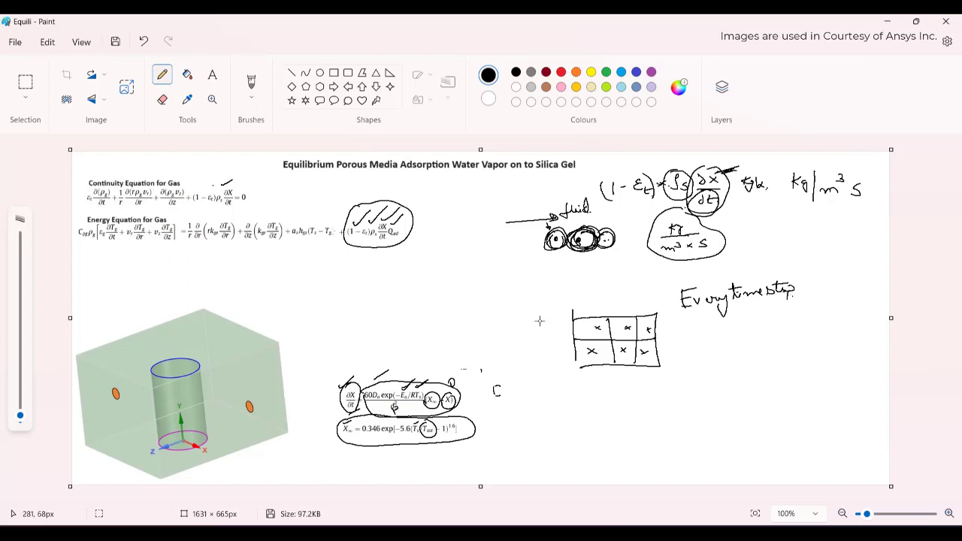
- Tick both equation headings and their source terms, and write "adsorption of H2O g on to silica" below the energy equation
{"action": "left_click_drag", "start_coordinate": [214, 184], "coordinate": [231, 175]}
{"action": "left_click", "coordinate": [241, 172]}
{"action": "left_click_drag", "start_coordinate": [357, 200], "coordinate": [384, 187]}
{"action": "left_click_drag", "start_coordinate": [131, 169], "coordinate": [155, 159]}
{"action": "left_click_drag", "start_coordinate": [139, 213], "coordinate": [157, 205]}
{"action": "mouse_move", "coordinate": [352, 285]}
{"action": "left_mouse_down"}
{"action": "mouse_move", "coordinate": [477, 264]}
{"action": "mouse_move", "coordinate": [509, 277]}
{"action": "mouse_move", "coordinate": [509, 288]}
{"action": "mouse_move", "coordinate": [618, 269]}
{"action": "left_mouse_up"}
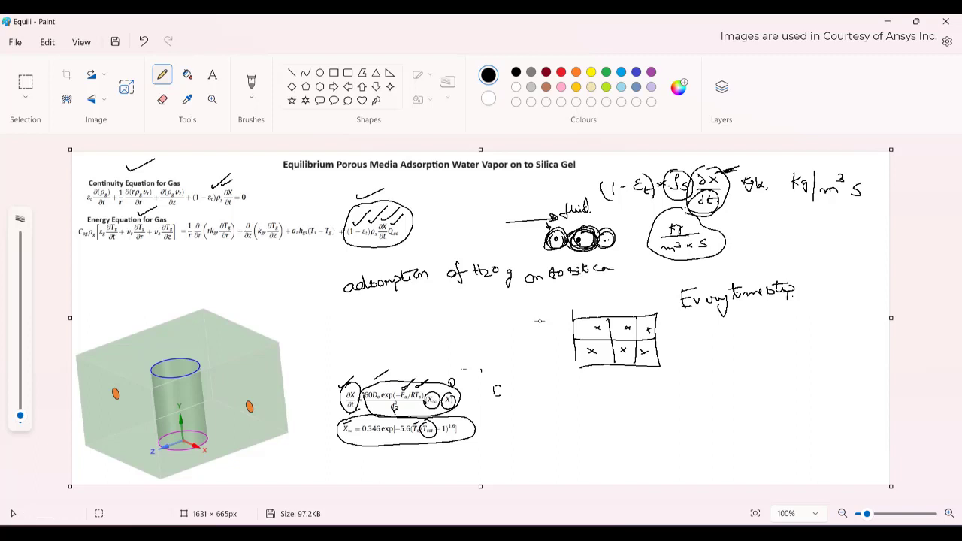
- Tick the continuity source term again, circle ∂X/∂t in the energy equation, and link it with an arrow to the printed rate equation
{"action": "left_click_drag", "start_coordinate": [212, 186], "coordinate": [239, 168]}
{"action": "mouse_move", "coordinate": [389, 224]}
{"action": "left_mouse_down"}
{"action": "mouse_move", "coordinate": [376, 227]}
{"action": "mouse_move", "coordinate": [391, 224]}
{"action": "mouse_move", "coordinate": [348, 343]}
{"action": "mouse_move", "coordinate": [369, 367]}
{"action": "left_mouse_up"}
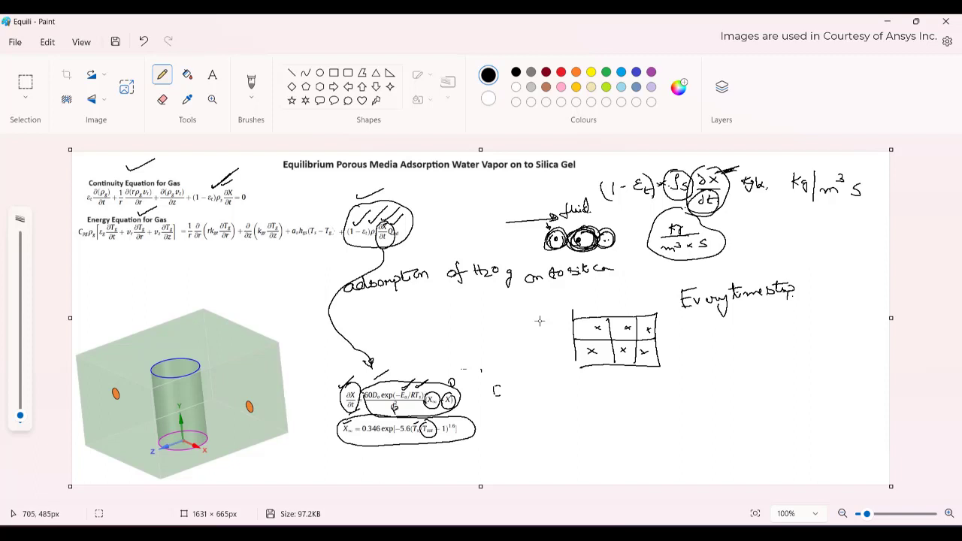
{"action": "left_click_drag", "start_coordinate": [426, 394], "coordinate": [422, 392]}
- Switch to File Explorer and open the animation-2 folder under D:\Videos\SilicaGel
{"action": "mouse_move", "coordinate": [306, 535]}
{"action": "left_click", "coordinate": [306, 535]}
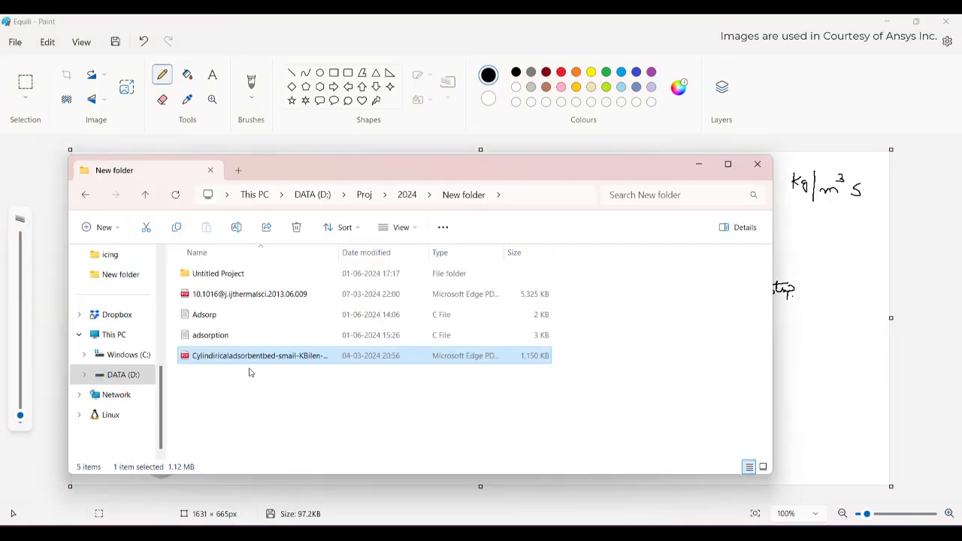
{"action": "left_click", "coordinate": [367, 195]}
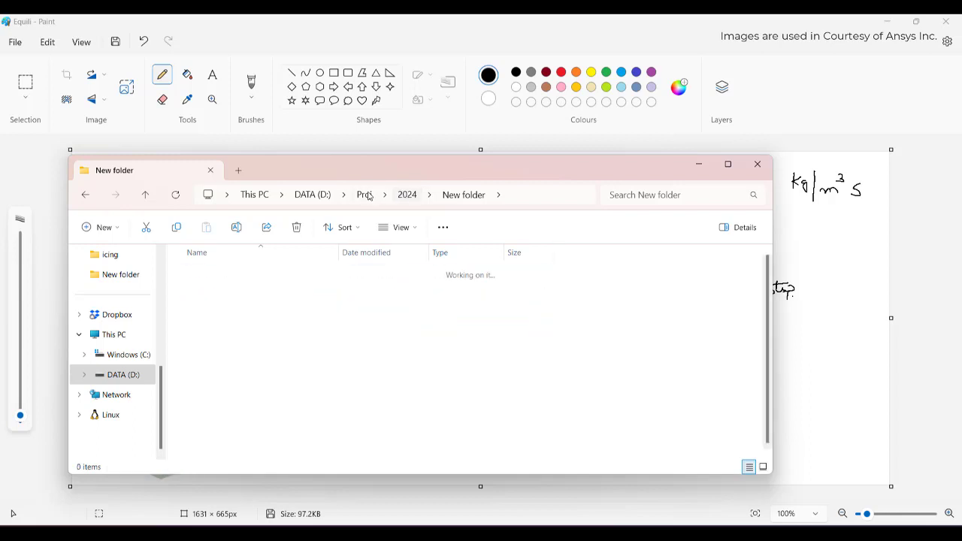
{"action": "left_click", "coordinate": [316, 196]}
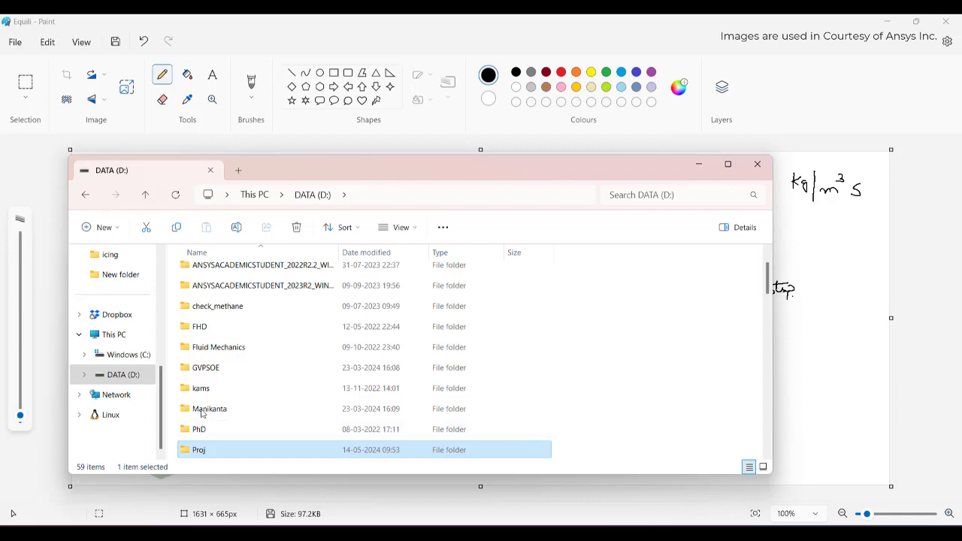
{"action": "scroll", "coordinate": [190, 347], "scroll_direction": "down", "scroll_amount": 3}
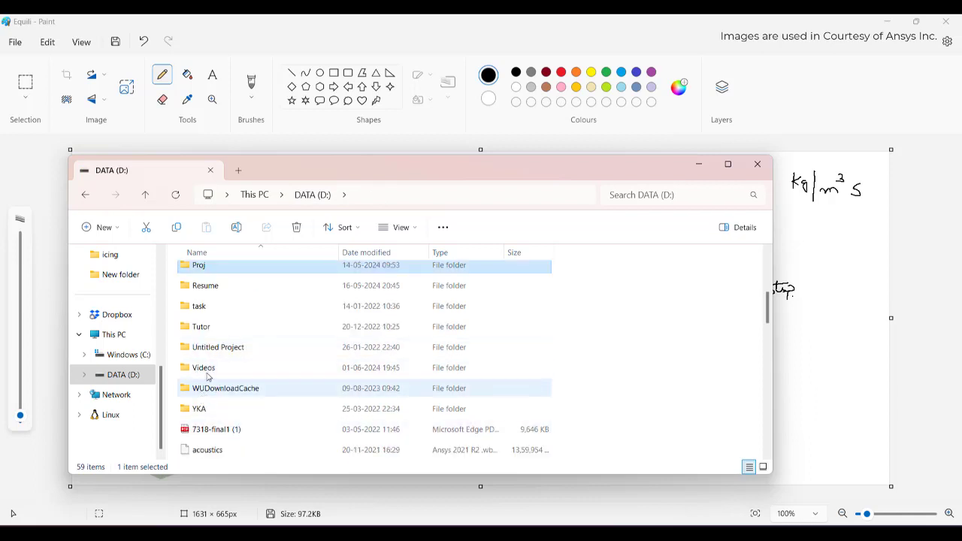
{"action": "double_click", "coordinate": [209, 368]}
{"action": "double_click", "coordinate": [211, 353]}
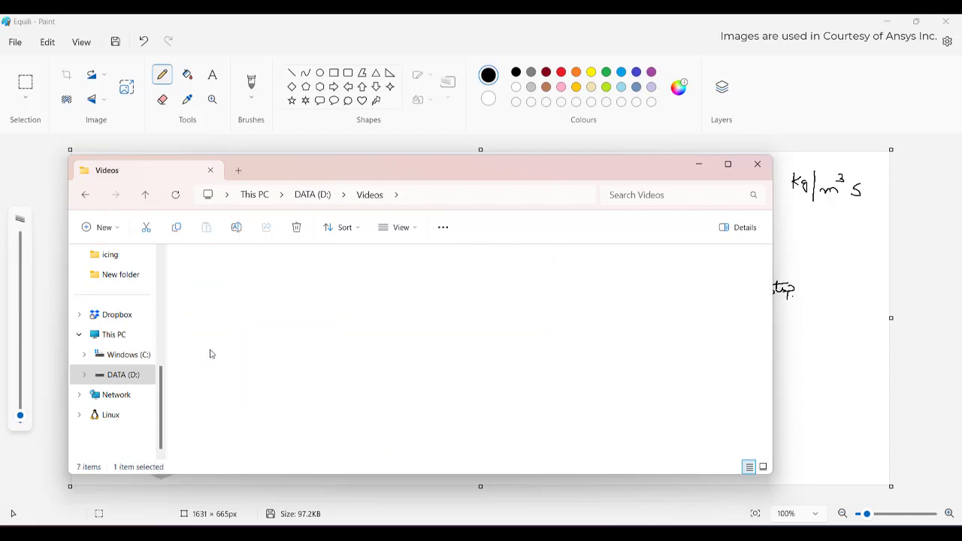
{"action": "double_click", "coordinate": [208, 283]}
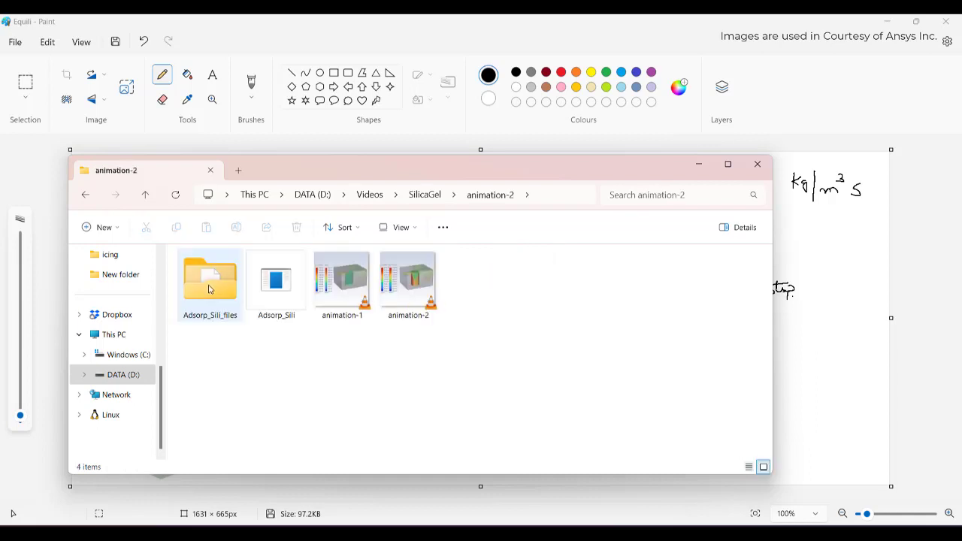
- Open the FFF folder inside Adsorp_Sili_files and dp0
{"action": "double_click", "coordinate": [223, 295]}
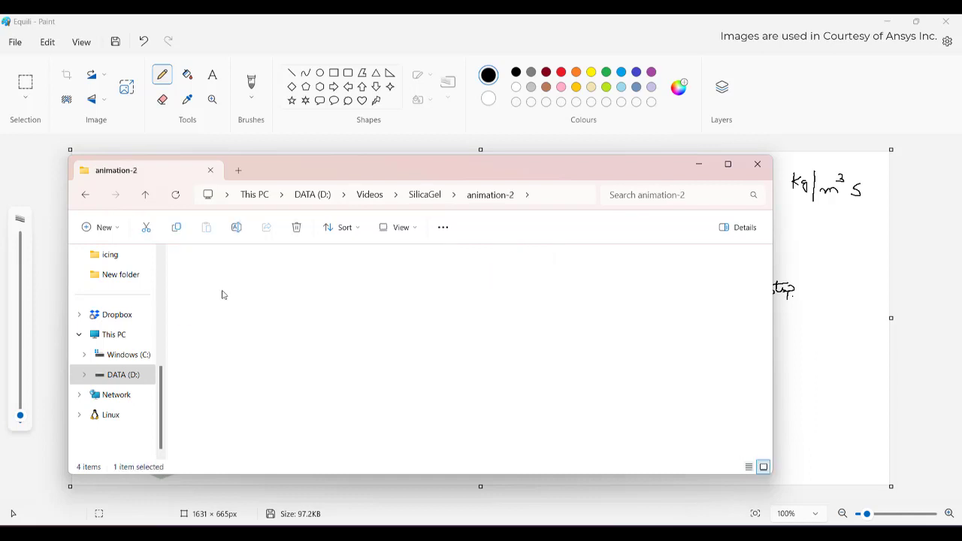
{"action": "left_click", "coordinate": [218, 280]}
{"action": "double_click", "coordinate": [219, 280]}
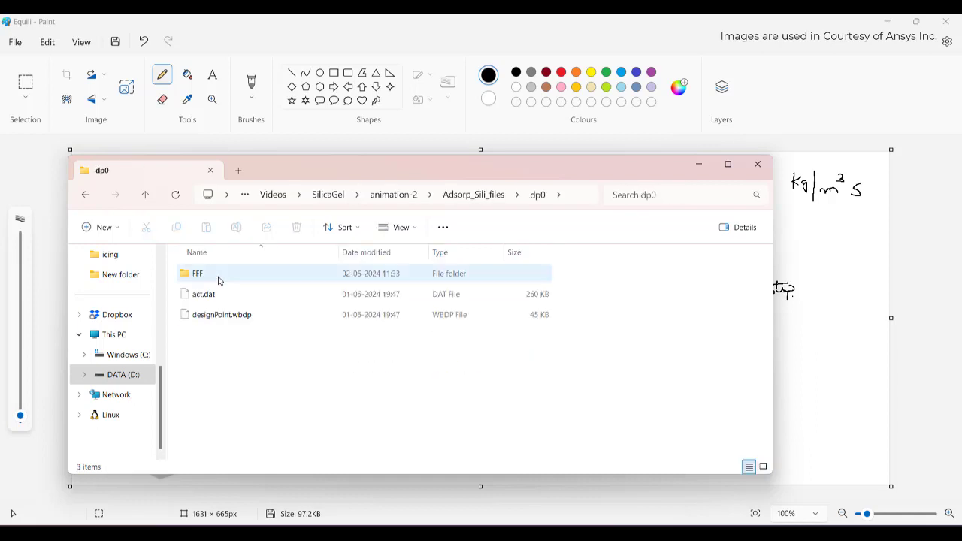
{"action": "left_click", "coordinate": [219, 281]}
{"action": "double_click", "coordinate": [214, 282]}
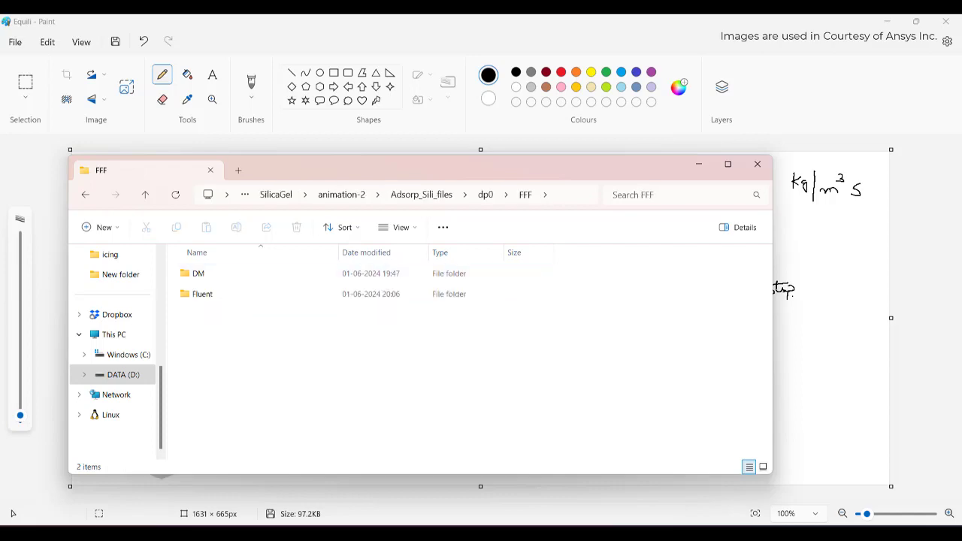
- Switch to Adsorp.c in Notepad++ and highlight the DEFINE_EXECUTE_AT_END(adsorpt_execute) declaration
{"action": "left_click", "coordinate": [608, 460]}
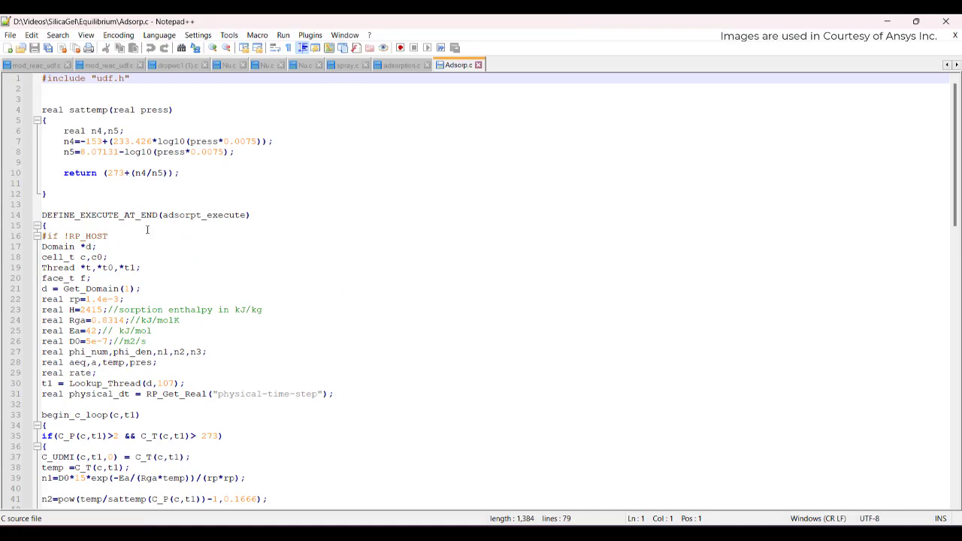
{"action": "scroll", "coordinate": [54, 215], "scroll_direction": "down", "scroll_amount": 3}
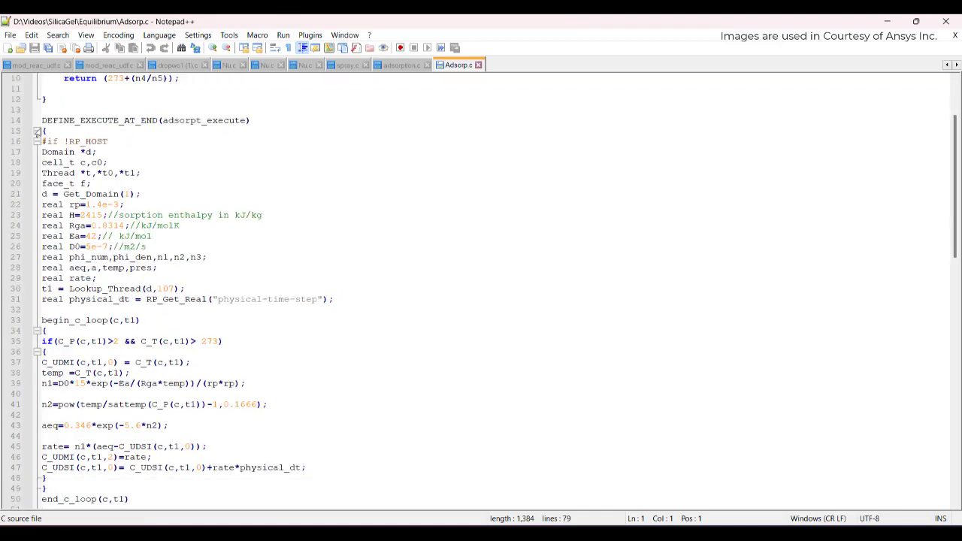
{"action": "left_click_drag", "start_coordinate": [43, 120], "coordinate": [260, 120]}
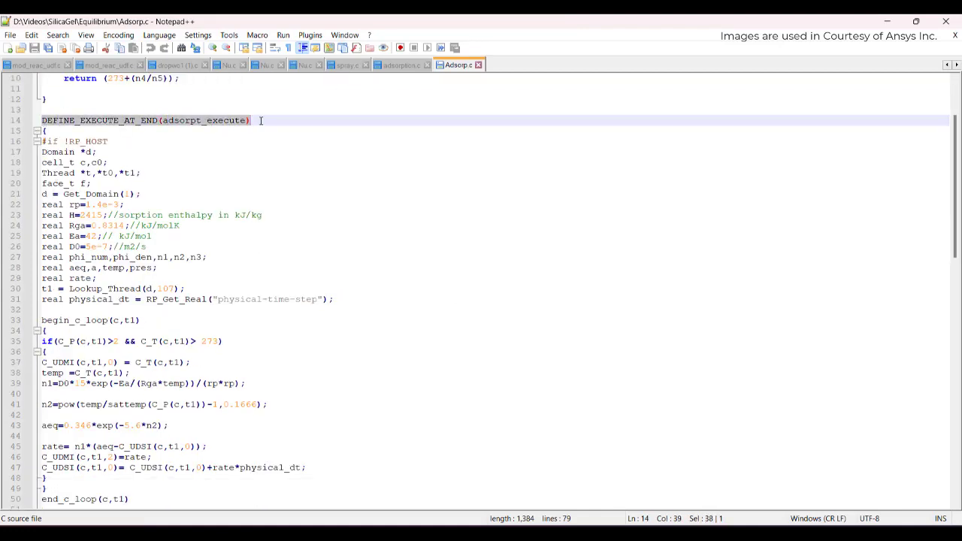
{"action": "scroll", "coordinate": [96, 281], "scroll_direction": "down", "scroll_amount": 4}
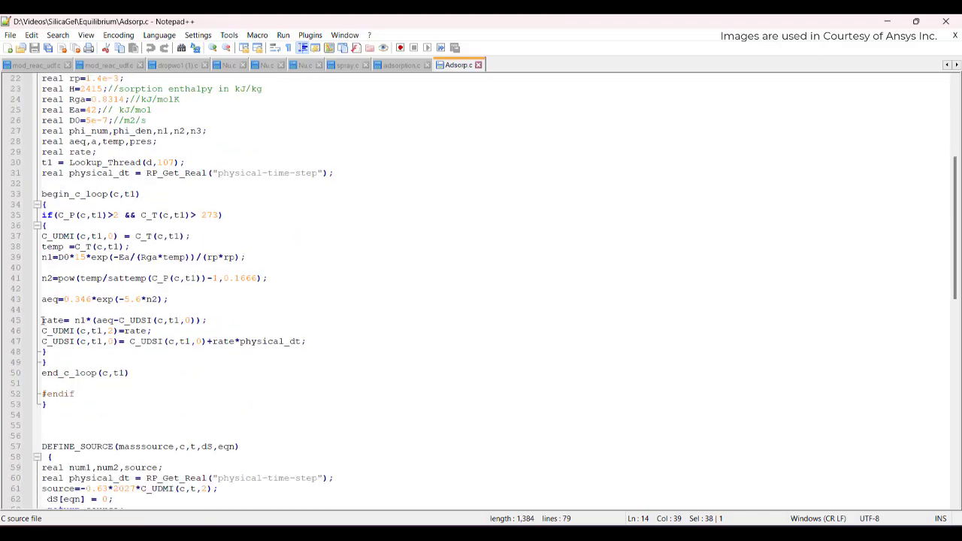
- Highlight aeq and the sattemp(C_P(c,t1)) call, and trace it to the n5 expression in the sattemp function
{"action": "left_click_drag", "start_coordinate": [43, 321], "coordinate": [66, 299]}
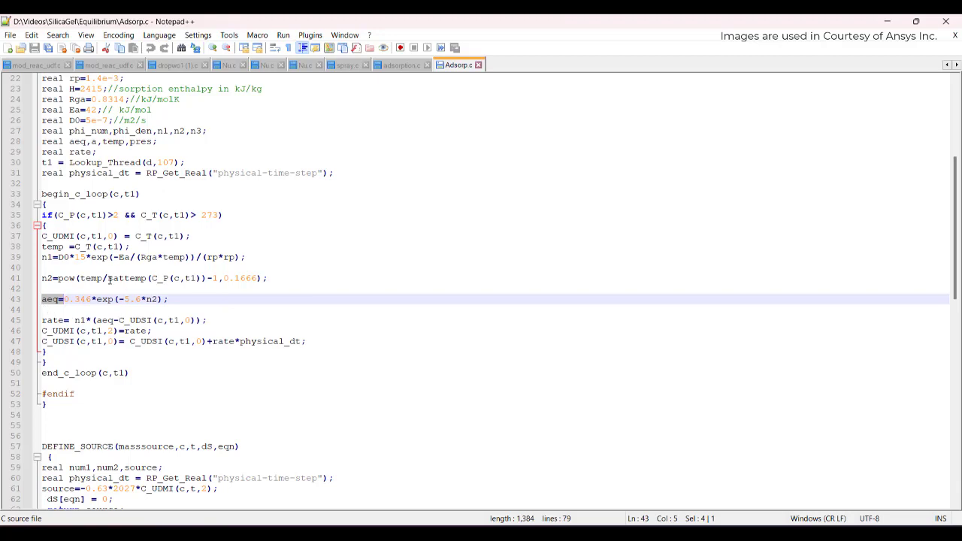
{"action": "left_click_drag", "start_coordinate": [107, 279], "coordinate": [208, 279]}
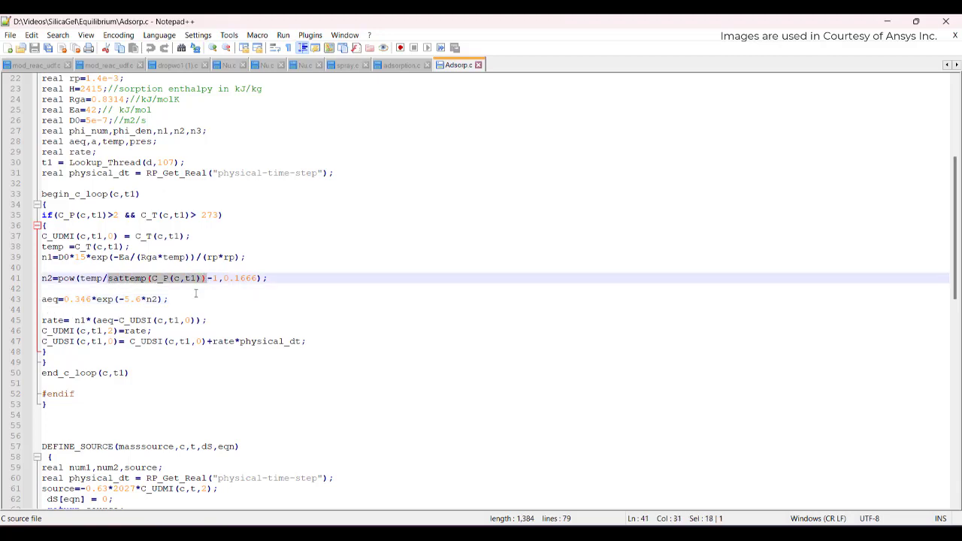
{"action": "scroll", "coordinate": [197, 296], "scroll_direction": "up", "scroll_amount": 4}
{"action": "scroll", "coordinate": [173, 234], "scroll_direction": "up", "scroll_amount": 3}
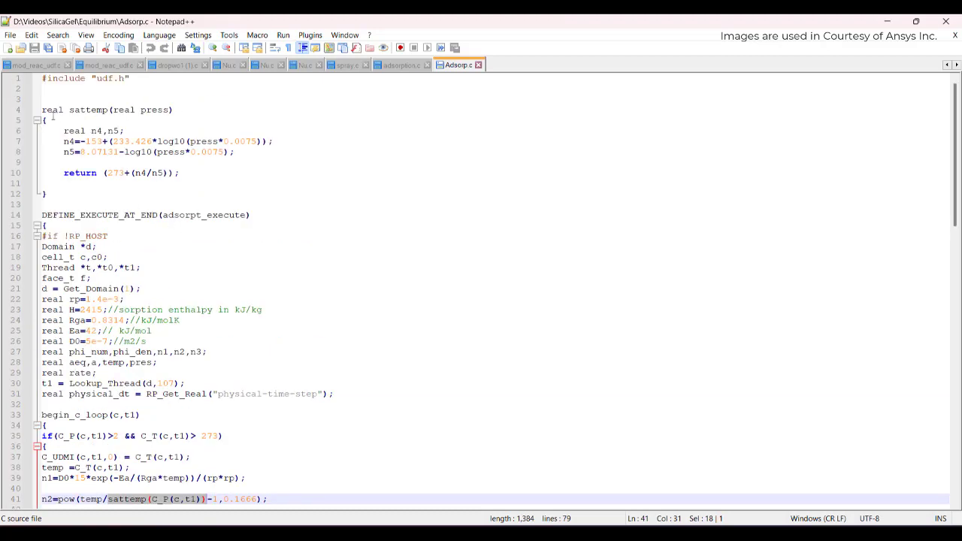
{"action": "left_click", "coordinate": [60, 151]}
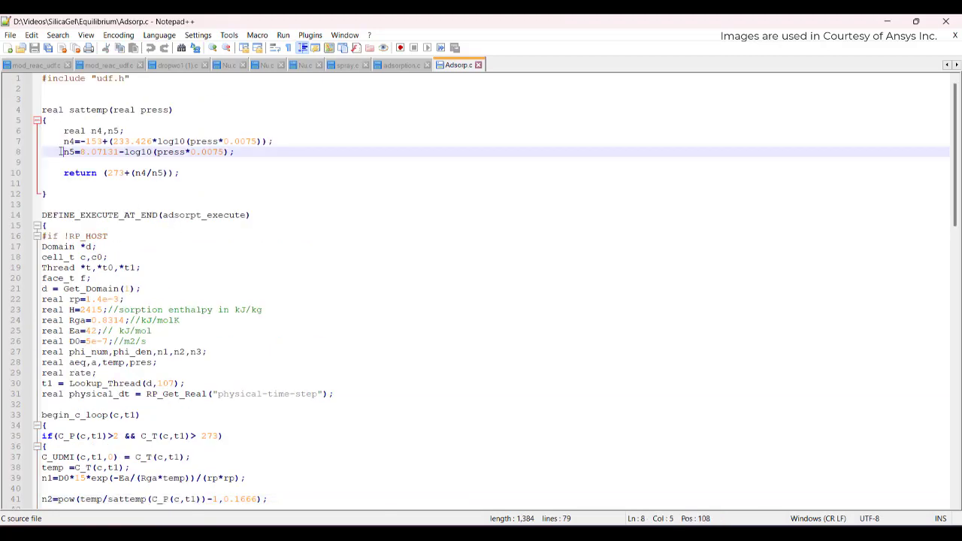
{"action": "left_click_drag", "start_coordinate": [60, 151], "coordinate": [252, 149]}
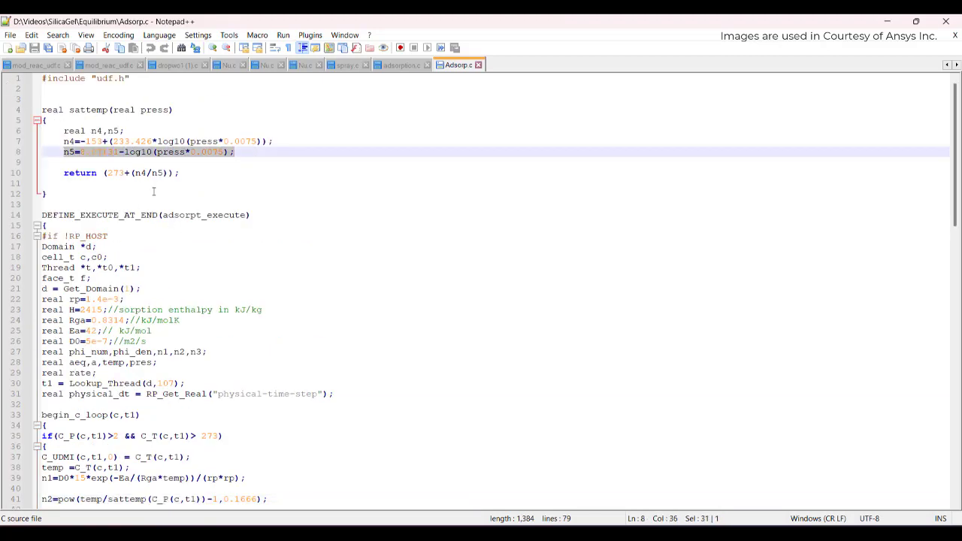
- Highlight the C_UDSI(c,t1,0) and C_UDMI(c,t1,2) assignments and the C_UDMI(c,t,2) factor in the masssource function
{"action": "scroll", "coordinate": [150, 195], "scroll_direction": "down", "scroll_amount": 10}
{"action": "scroll", "coordinate": [170, 225], "scroll_direction": "down", "scroll_amount": 3}
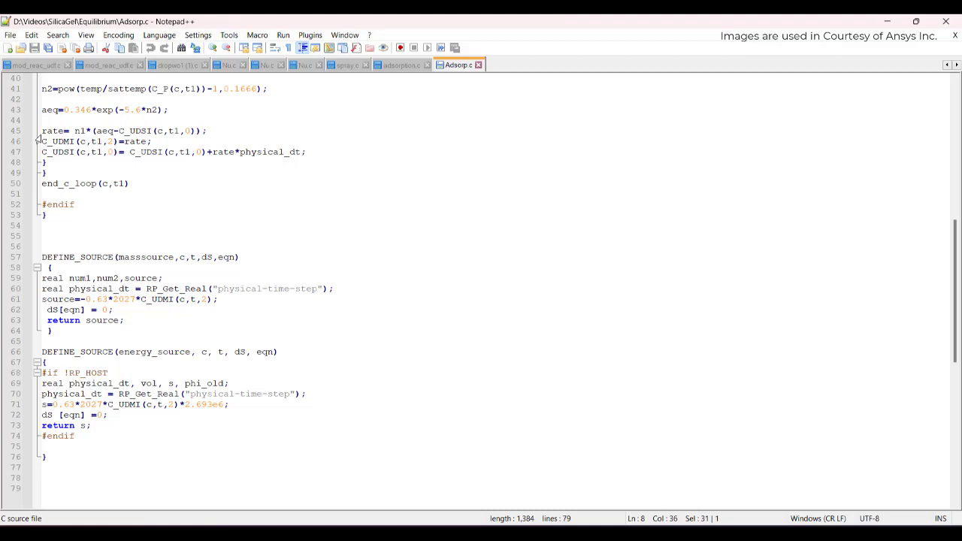
{"action": "left_click_drag", "start_coordinate": [42, 152], "coordinate": [124, 153]}
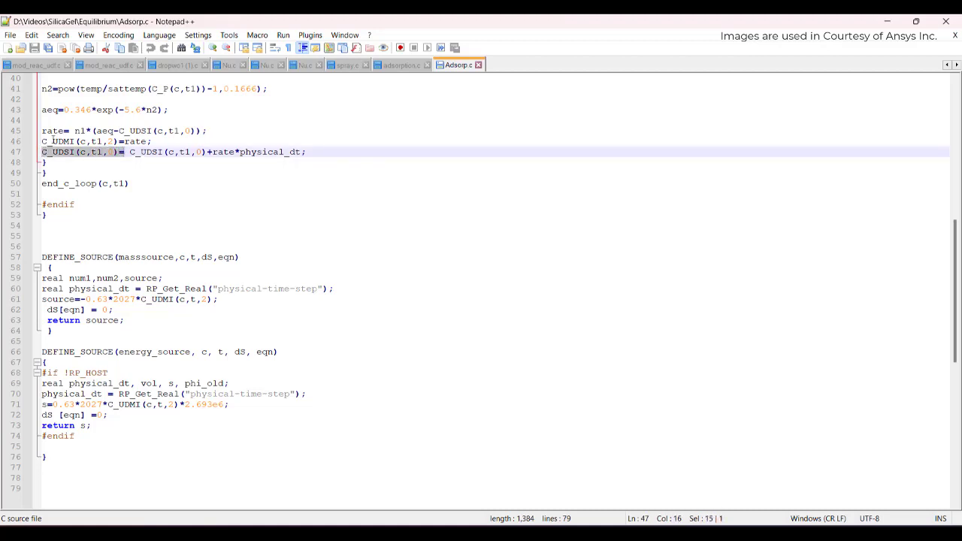
{"action": "left_click_drag", "start_coordinate": [48, 142], "coordinate": [116, 141]}
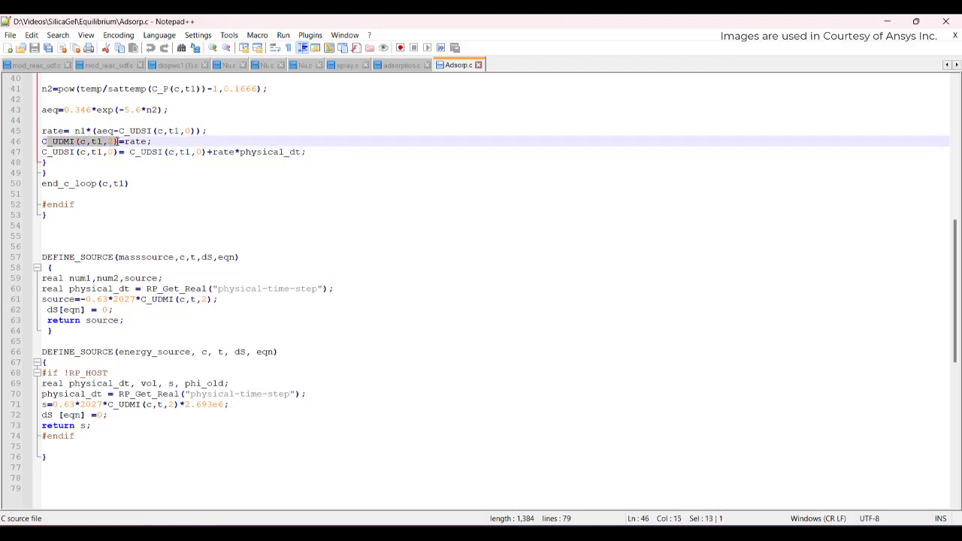
{"action": "left_click_drag", "start_coordinate": [42, 142], "coordinate": [125, 142]}
{"action": "left_click_drag", "start_coordinate": [140, 300], "coordinate": [210, 299]}
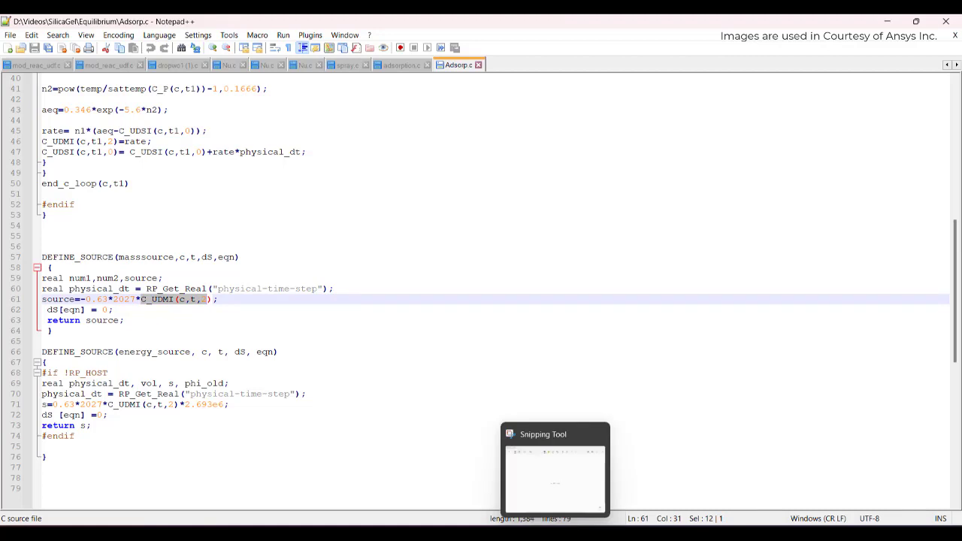
- Switch to the Equili drawing in Paint and write 1-εt = 0.67 and εt = 0.33 above the circled source term
{"action": "left_click", "coordinate": [489, 534]}
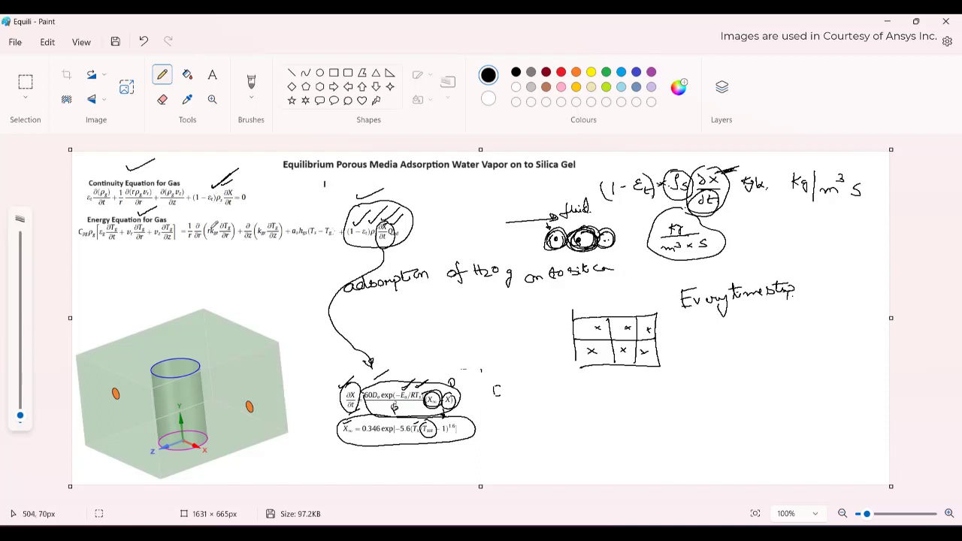
{"action": "left_click_drag", "start_coordinate": [348, 180], "coordinate": [350, 189]}
{"action": "left_click_drag", "start_coordinate": [443, 186], "coordinate": [445, 188]}
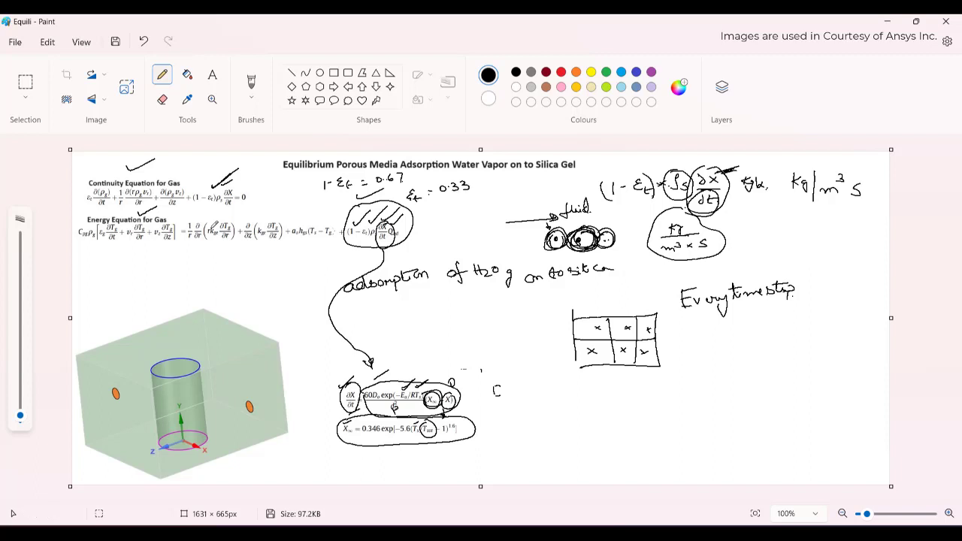
- Check the solid fraction in the mass source code and correct the handwritten values to εt = 0.37 and 1-εt = 0.63
{"action": "key", "text": "alt+Tab"}
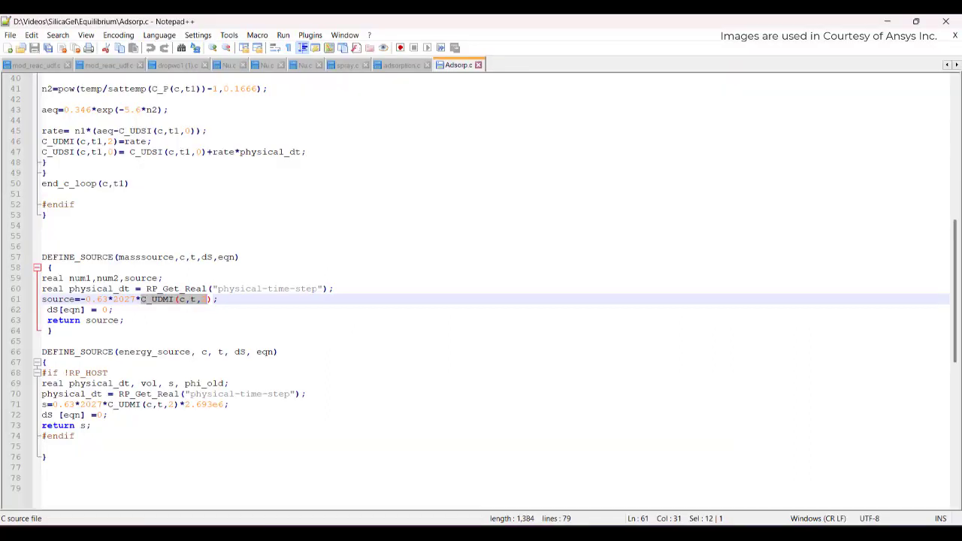
{"action": "key", "text": "alt+Tab"}
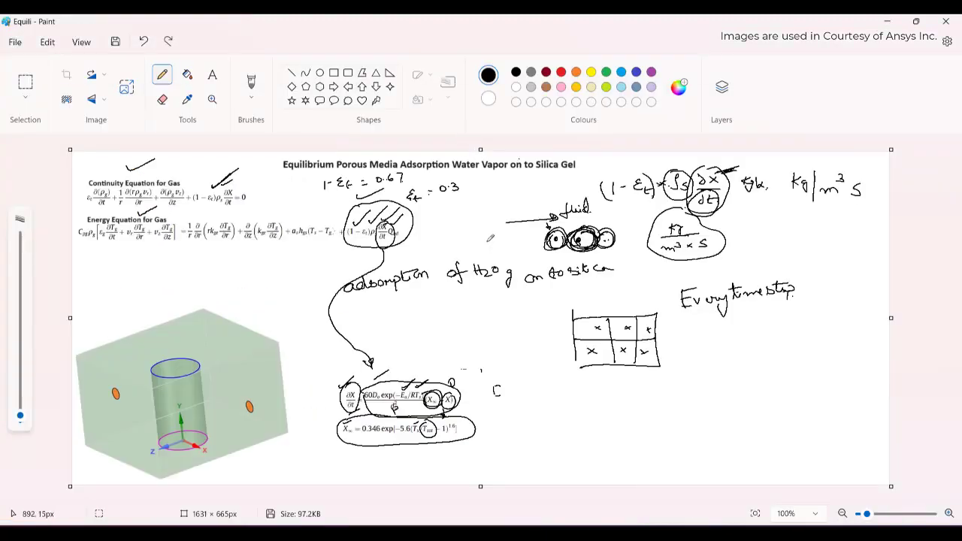
{"action": "left_click_drag", "start_coordinate": [462, 182], "coordinate": [468, 191]}
{"action": "left_click_drag", "start_coordinate": [395, 174], "coordinate": [399, 181]}
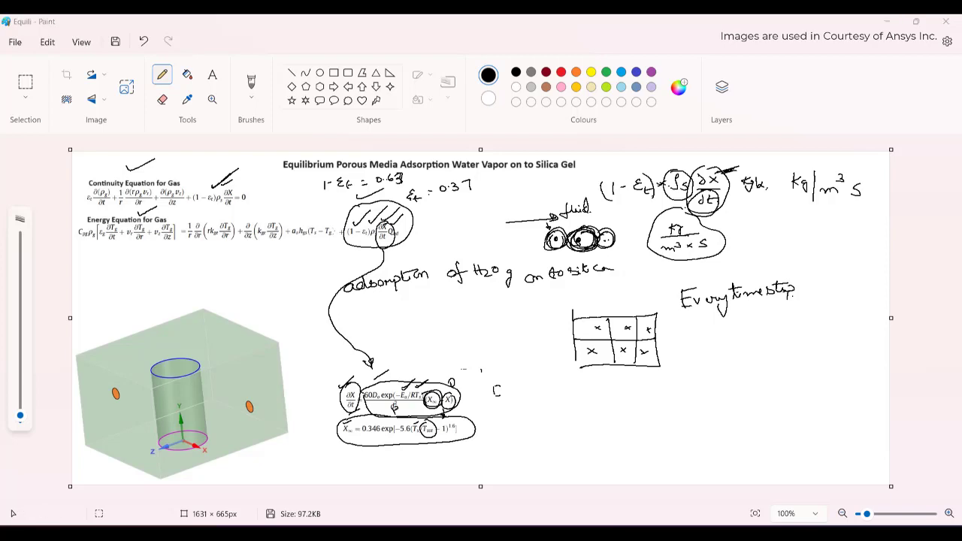
- Switch to Adsorp.c and highlight the energy source expression 0.63*2027*C_UDMI(c,t,2)*2.693e6, including its 2.693e6 factor
{"action": "key", "text": "alt+Tab"}
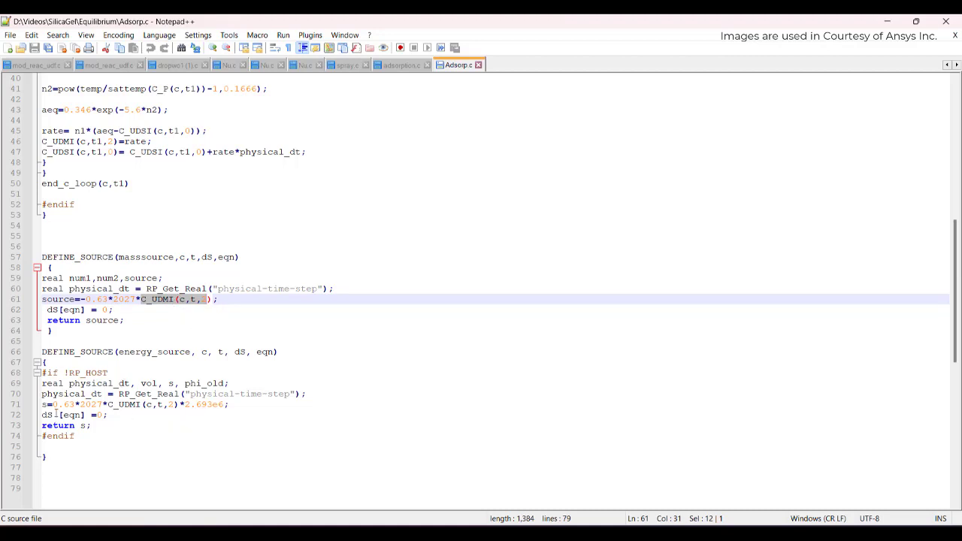
{"action": "left_click_drag", "start_coordinate": [54, 404], "coordinate": [223, 405]}
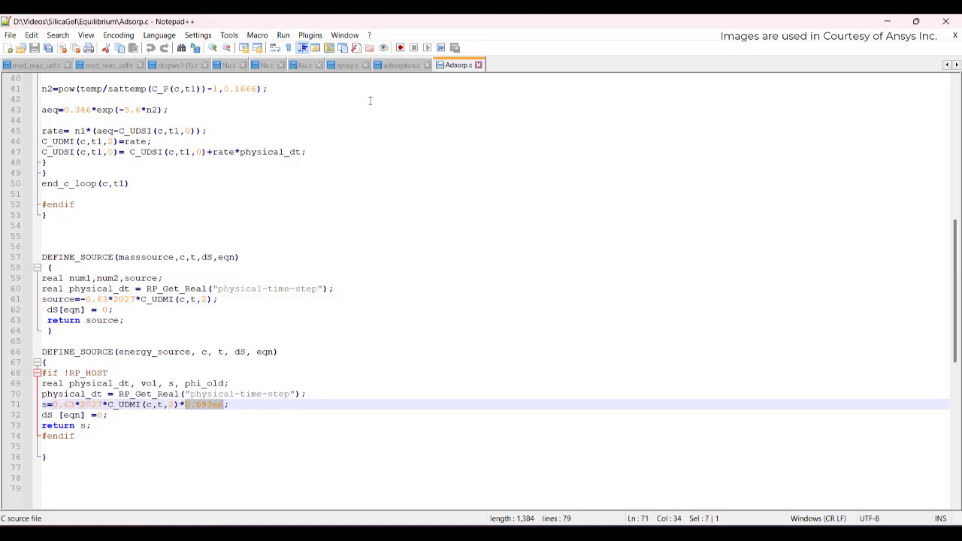
{"action": "scroll", "coordinate": [370, 101], "scroll_direction": "up", "scroll_amount": 12}
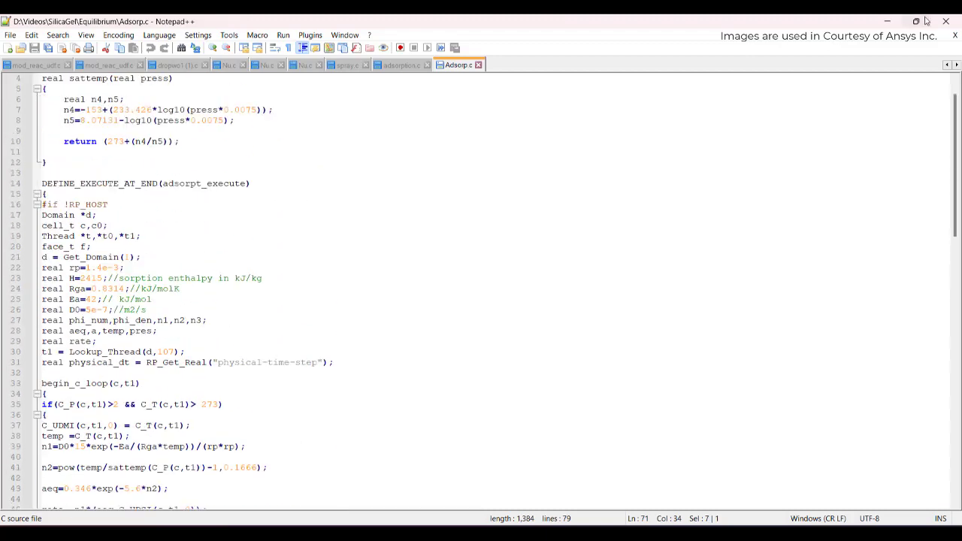
{"action": "left_click", "coordinate": [888, 22]}
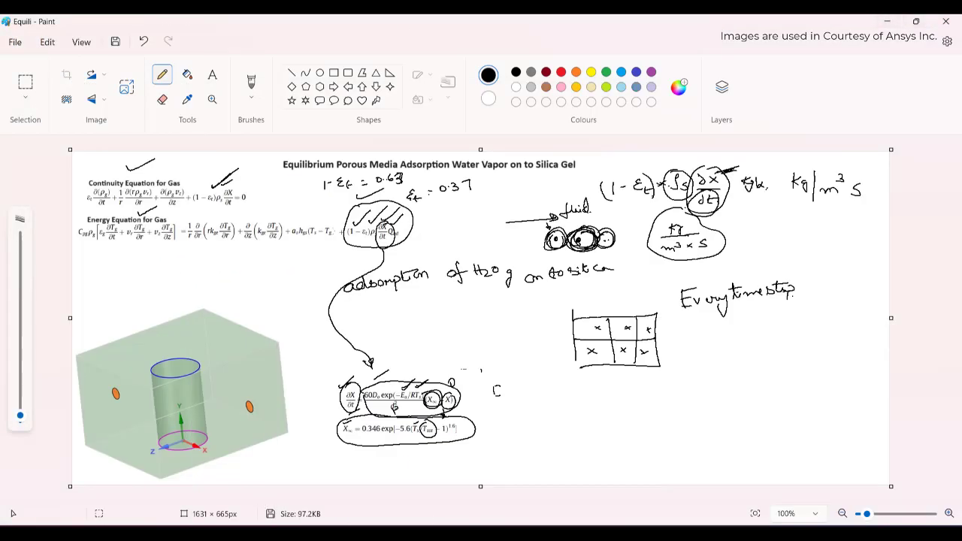
- Label the inlet H2O and the cylinder silica gel on the Paint geometry picture, with wavy flow lines through the cylinder
{"action": "key", "text": "alt+Tab"}
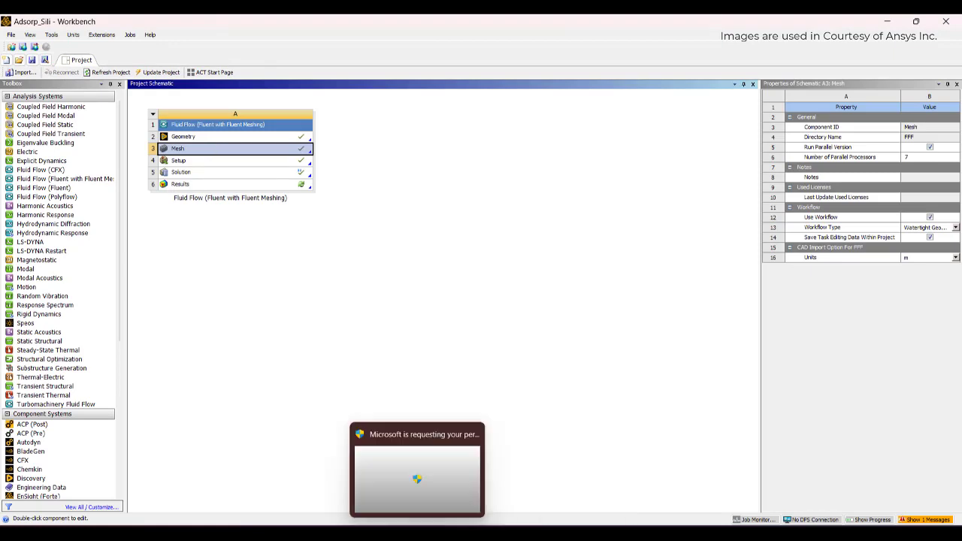
{"action": "key", "text": "alt+Tab"}
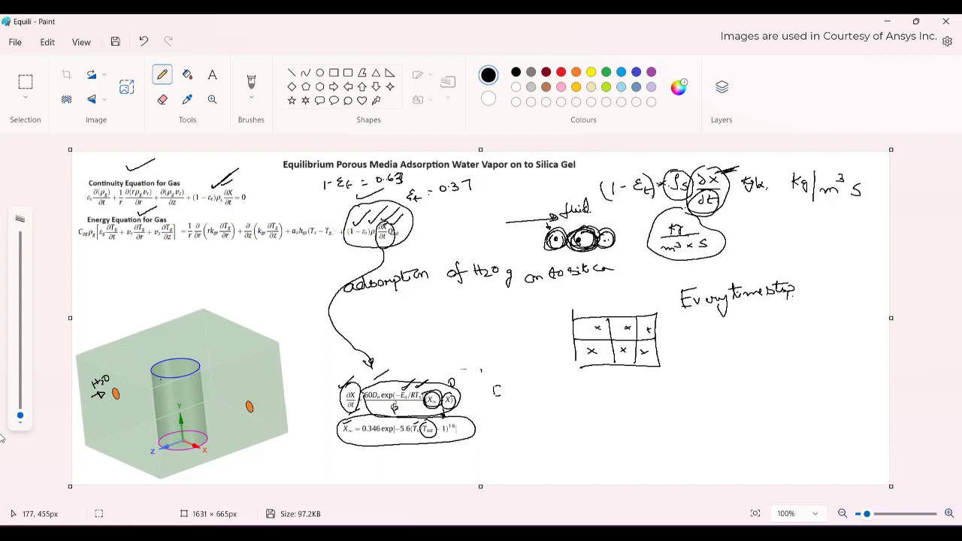
{"action": "mouse_move", "coordinate": [182, 389]}
{"action": "left_mouse_down"}
{"action": "mouse_move", "coordinate": [196, 342]}
{"action": "mouse_move", "coordinate": [235, 320]}
{"action": "left_mouse_up"}
{"action": "mouse_move", "coordinate": [146, 396]}
{"action": "left_mouse_down"}
{"action": "mouse_move", "coordinate": [183, 386]}
{"action": "mouse_move", "coordinate": [185, 408]}
{"action": "mouse_move", "coordinate": [181, 380]}
{"action": "left_mouse_up"}
{"action": "left_click_drag", "start_coordinate": [161, 420], "coordinate": [182, 415]}
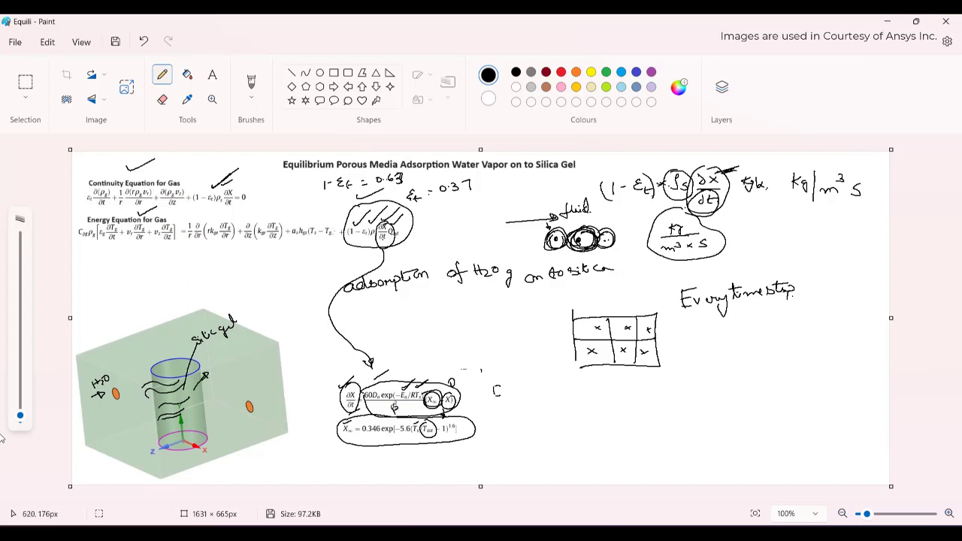
- Draw arrows from the circled source term to the silica gel and on to the outlet, and write 300 at the inlet and 320K at the outlet
{"action": "mouse_move", "coordinate": [388, 242]}
{"action": "left_mouse_down"}
{"action": "mouse_move", "coordinate": [212, 365]}
{"action": "mouse_move", "coordinate": [258, 407]}
{"action": "left_mouse_up"}
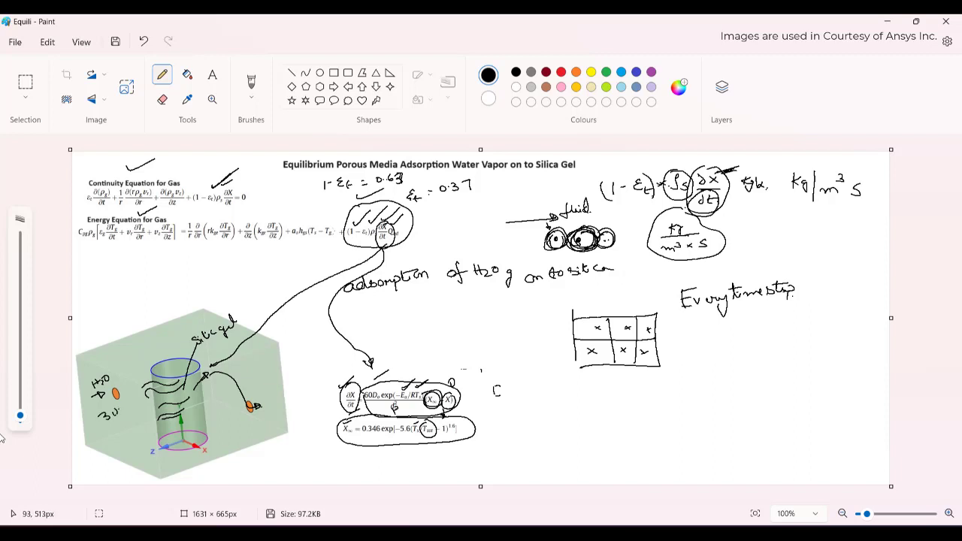
{"action": "left_click_drag", "start_coordinate": [118, 408], "coordinate": [121, 407]}
{"action": "left_click", "coordinate": [112, 439]}
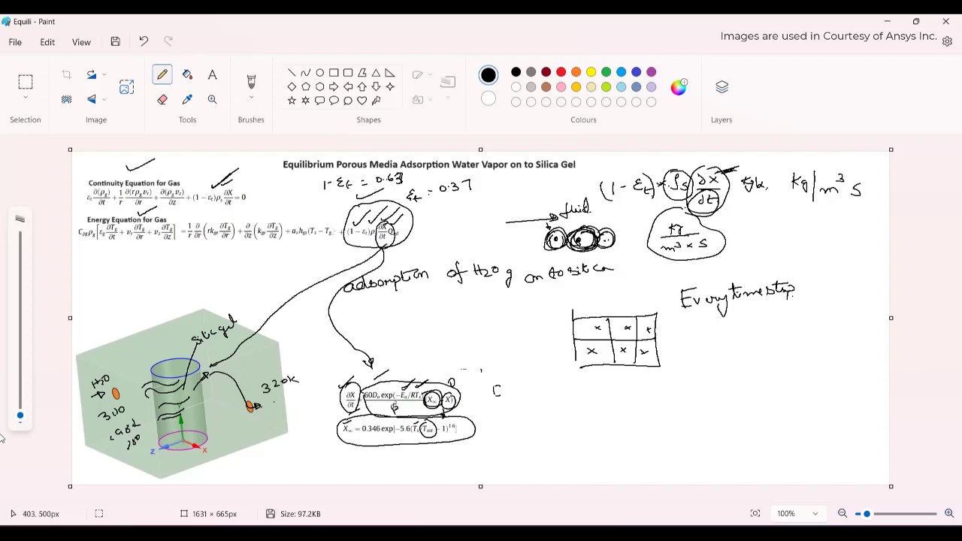
{"action": "left_click_drag", "start_coordinate": [273, 401], "coordinate": [289, 406]}
{"action": "left_click_drag", "start_coordinate": [299, 395], "coordinate": [304, 405]}
{"action": "left_click", "coordinate": [307, 404]}
{"action": "left_click", "coordinate": [170, 421]}
- Switch to the SpaceClaim geometry and inspect the Silicagel and Fluid bodies and the circular opening faces
{"action": "key", "text": "alt+Tab"}
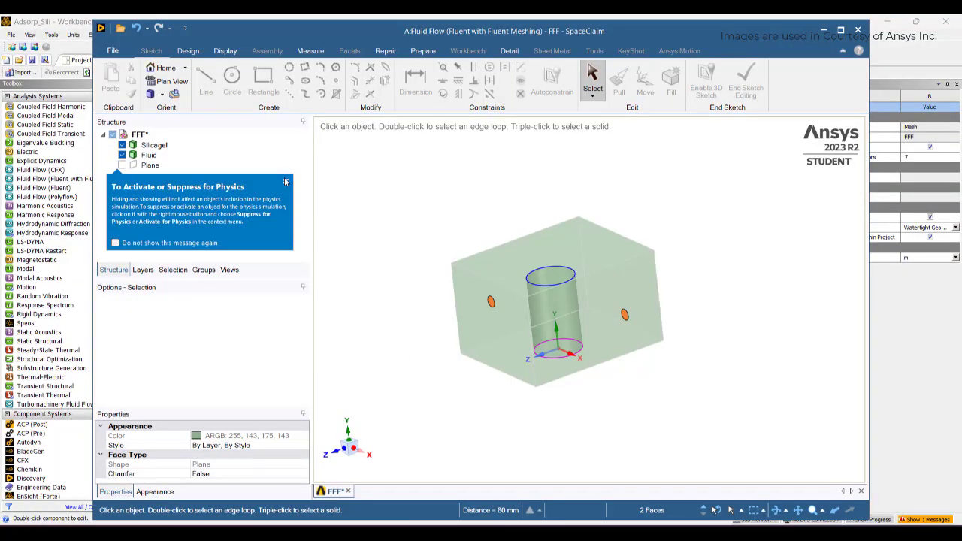
{"action": "left_click", "coordinate": [285, 182]}
{"action": "left_click", "coordinate": [154, 144]}
{"action": "left_click", "coordinate": [149, 156], "text": "ctrl"}
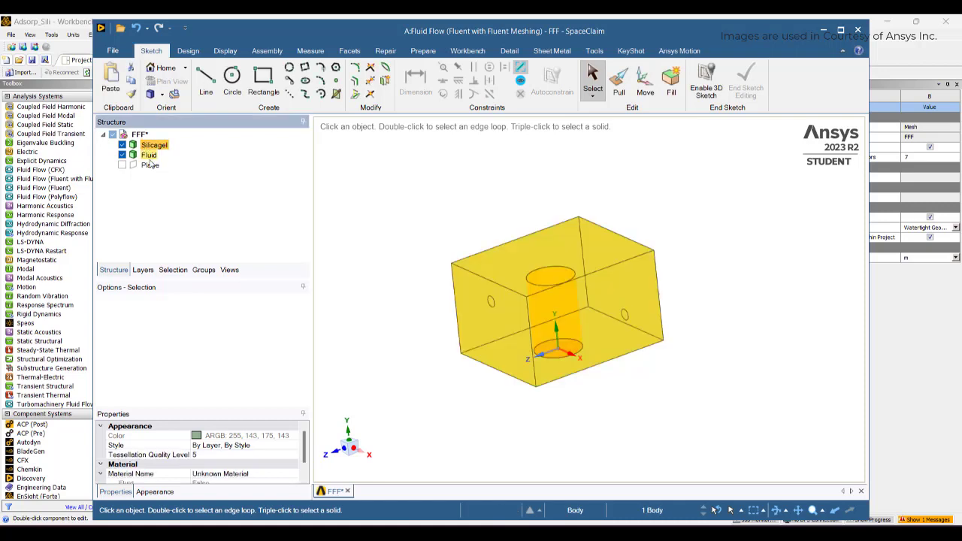
{"action": "left_click", "coordinate": [406, 386]}
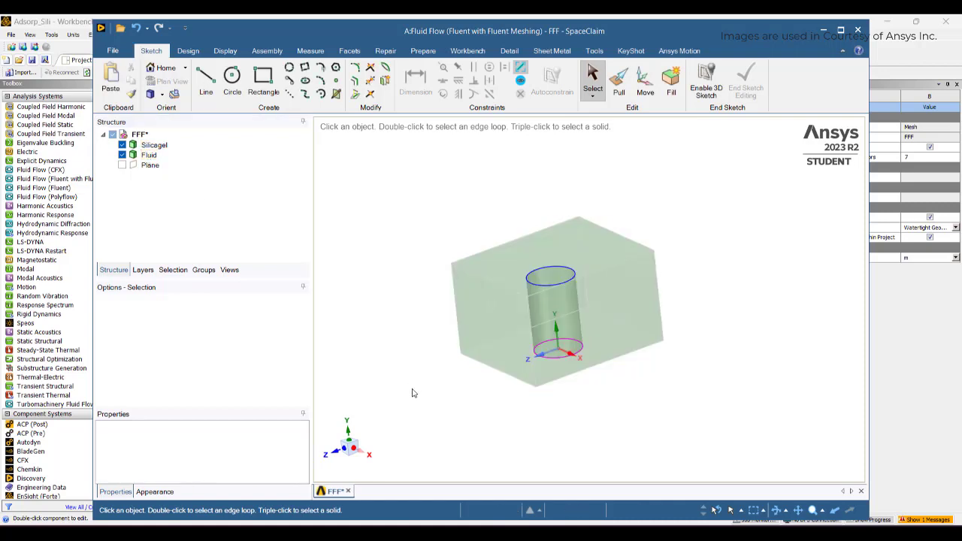
{"action": "left_click", "coordinate": [518, 316]}
{"action": "middle_click_drag", "start_coordinate": [518, 316], "coordinate": [613, 324]}
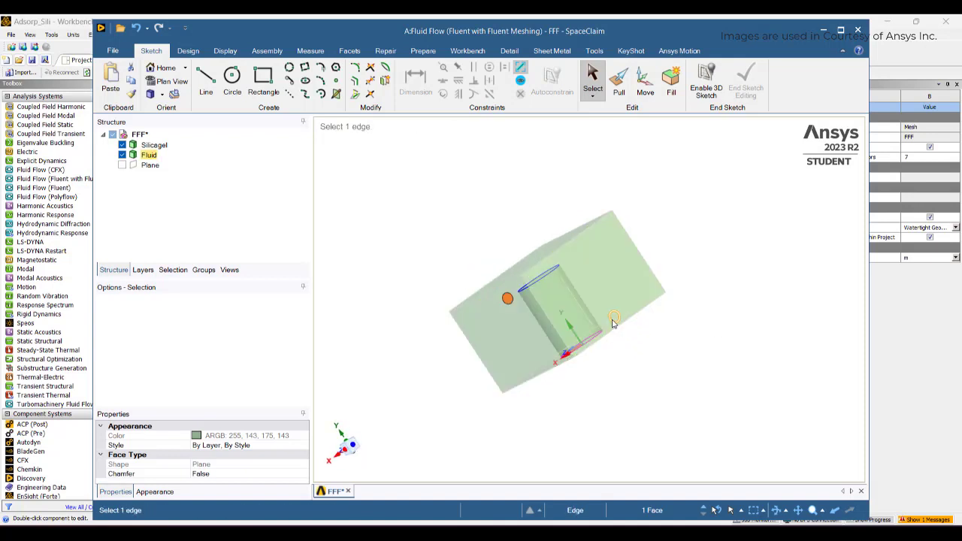
- Review the Inlet, Outlet and SilicagelWall named selections and locate their faces on the model
{"action": "left_click", "coordinate": [204, 270]}
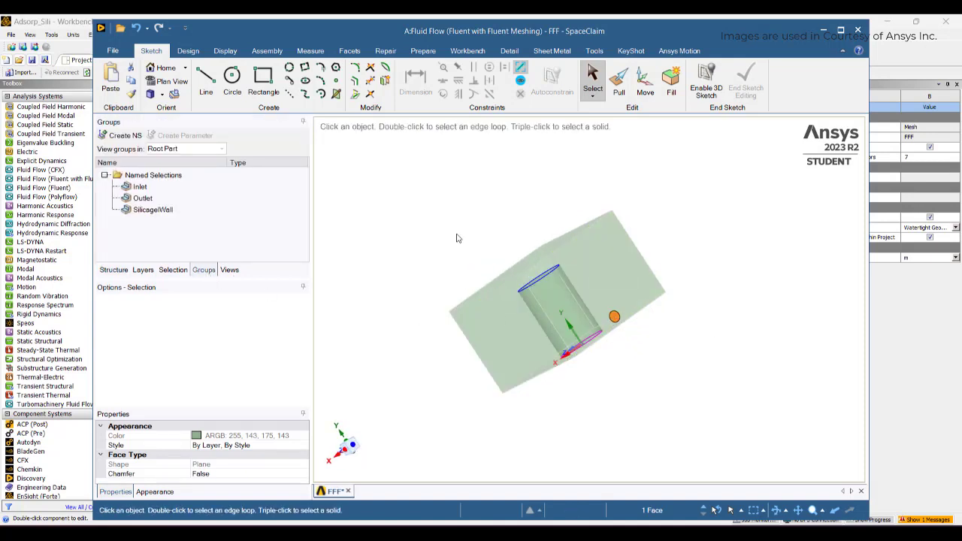
{"action": "middle_click_drag", "start_coordinate": [456, 238], "coordinate": [705, 231]}
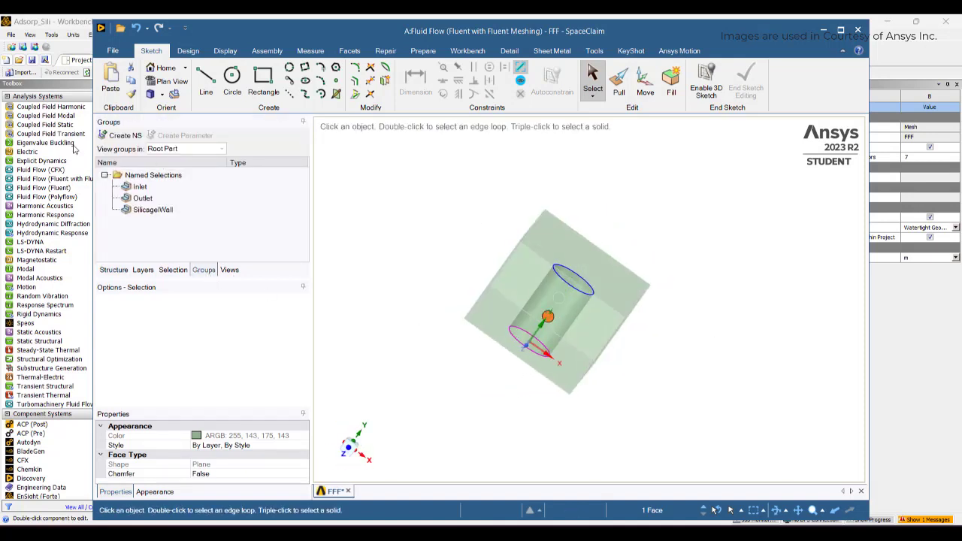
{"action": "left_click", "coordinate": [141, 187]}
{"action": "key", "text": "h"}
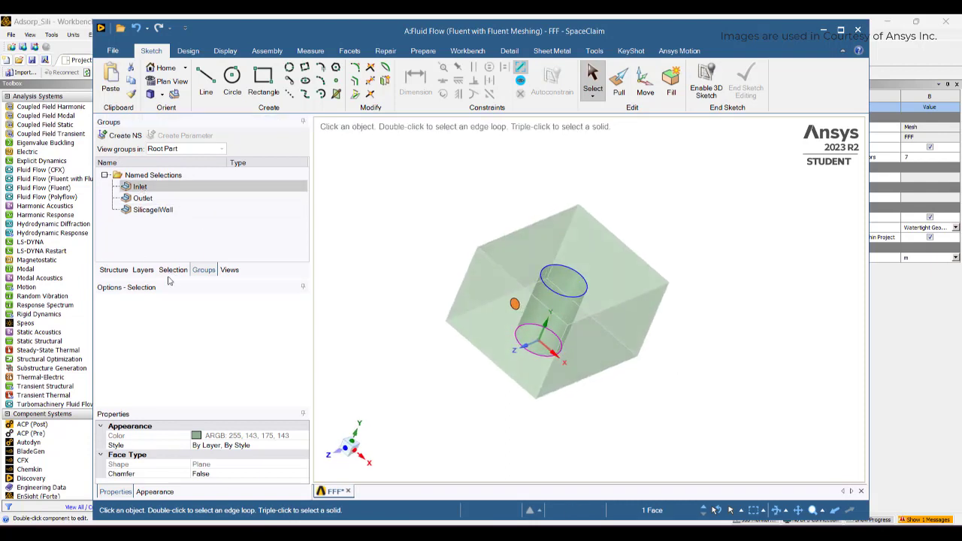
{"action": "left_click", "coordinate": [143, 198]}
{"action": "middle_click_drag", "start_coordinate": [675, 425], "coordinate": [549, 417]}
{"action": "left_click", "coordinate": [152, 210]}
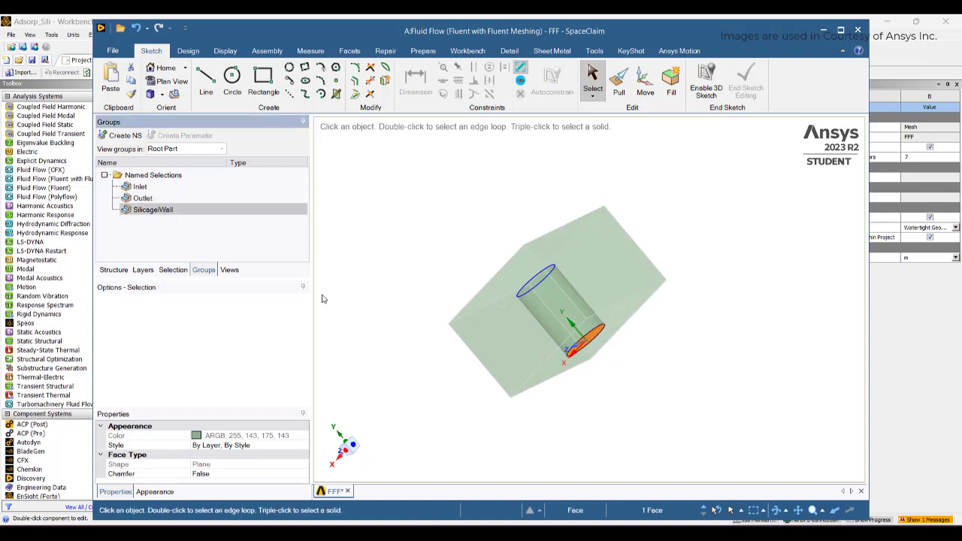
{"action": "middle_click_drag", "start_coordinate": [614, 410], "coordinate": [560, 248]}
{"action": "left_click", "coordinate": [639, 320]}
{"action": "left_click", "coordinate": [597, 226]}
{"action": "middle_click_drag", "start_coordinate": [552, 293], "coordinate": [779, 45]}
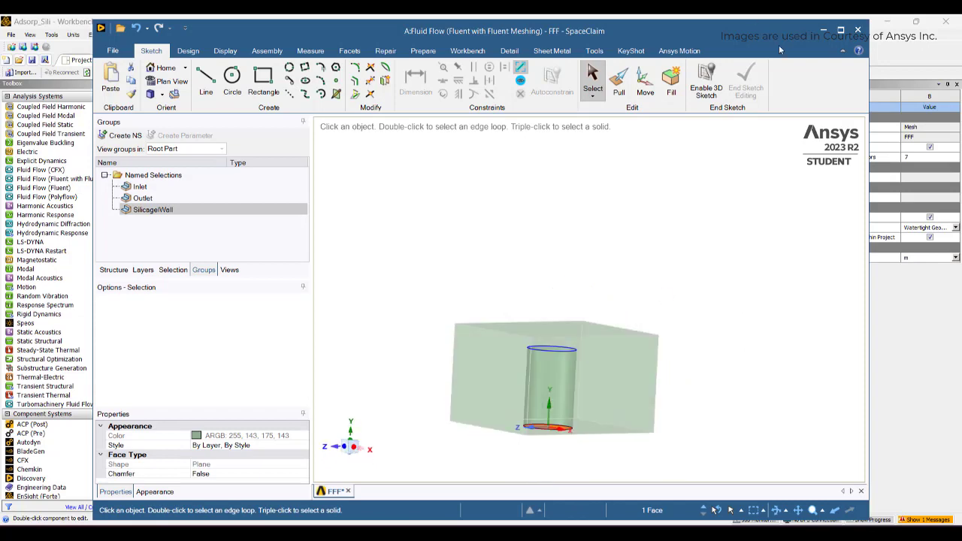
- Close SpaceClaim and launch Fluent Meshing from the project's Mesh cell with double precision and 7 meshing and solver processes
{"action": "left_click", "coordinate": [823, 33]}
{"action": "double_click", "coordinate": [263, 152]}
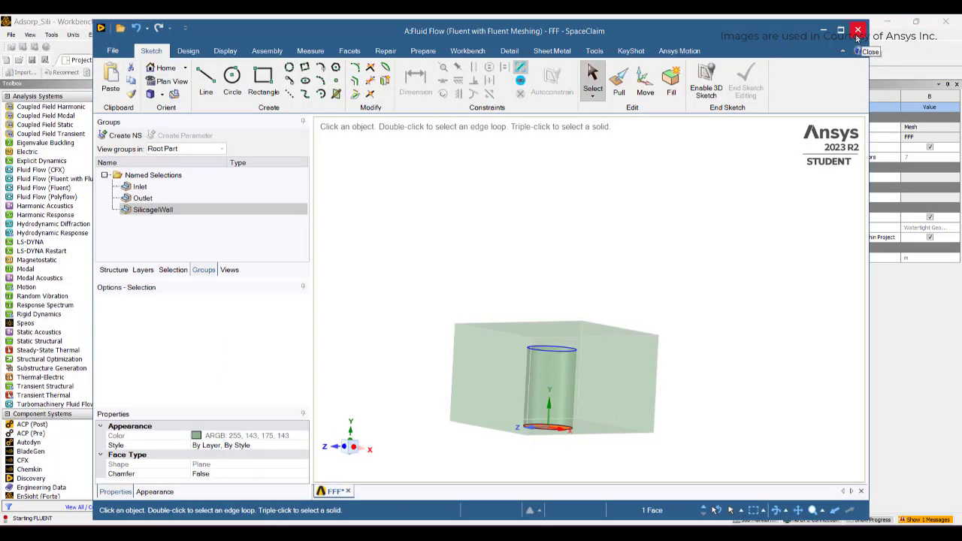
{"action": "left_click", "coordinate": [858, 30]}
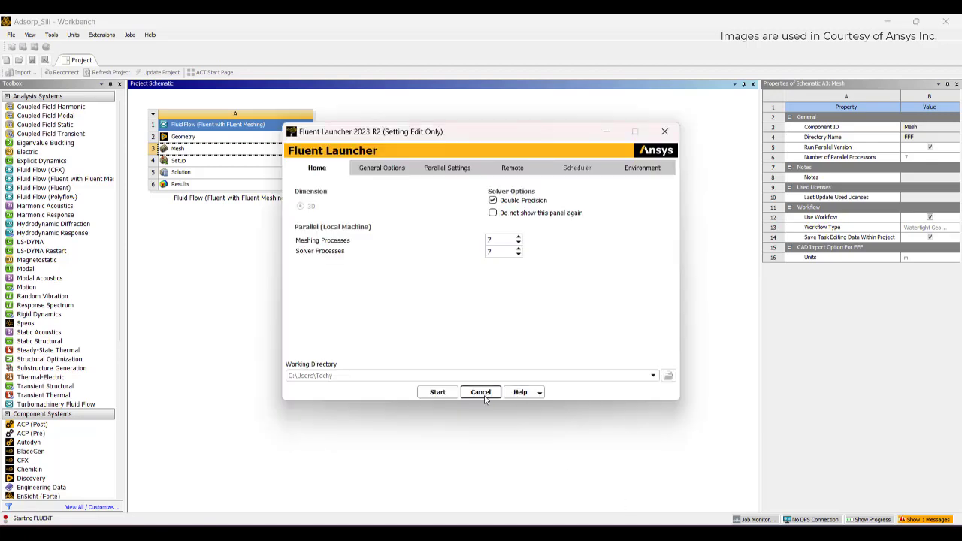
{"action": "left_click", "coordinate": [441, 394]}
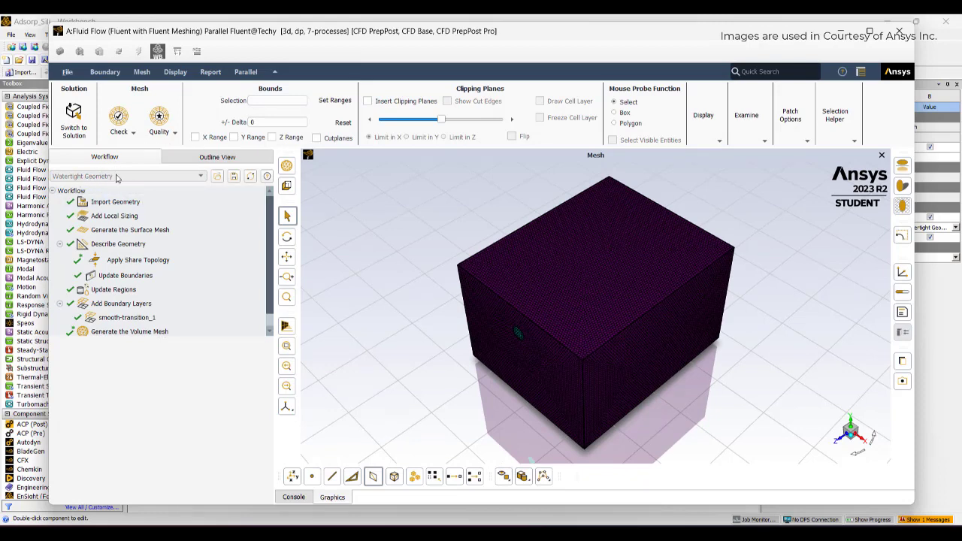
- Review the settings of the Watertight Geometry workflow tasks from Import Geometry through Generate the Volume Mesh
{"action": "left_click", "coordinate": [115, 203]}
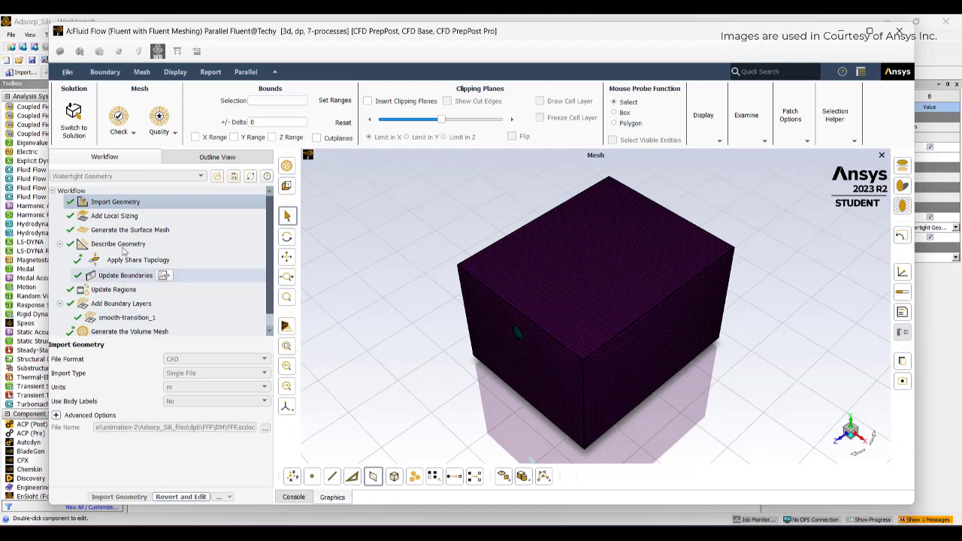
{"action": "left_click", "coordinate": [122, 218]}
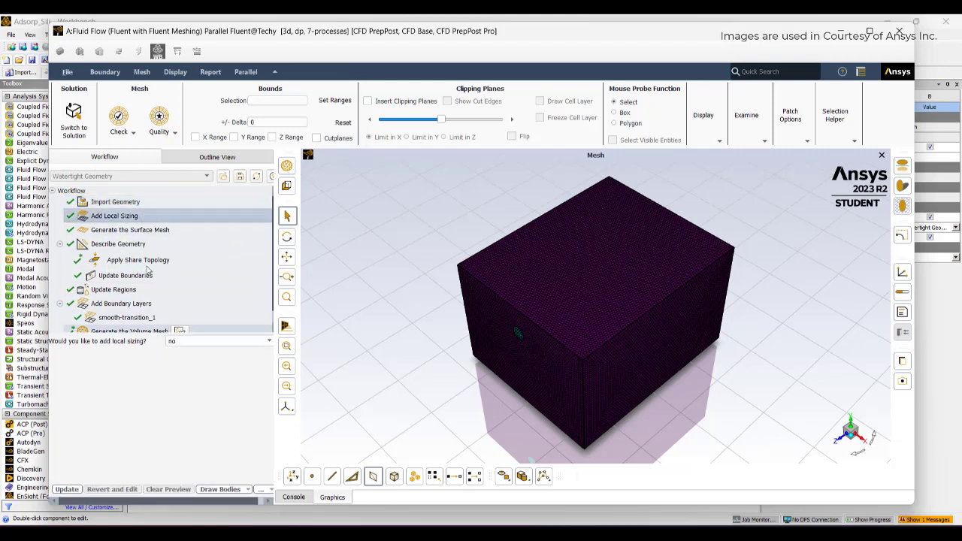
{"action": "left_click", "coordinate": [130, 230]}
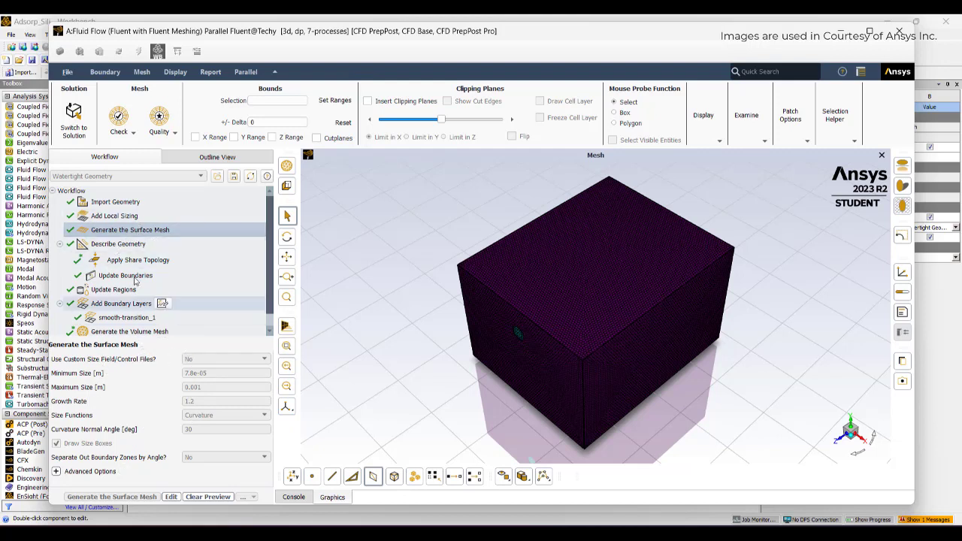
{"action": "left_click", "coordinate": [116, 244]}
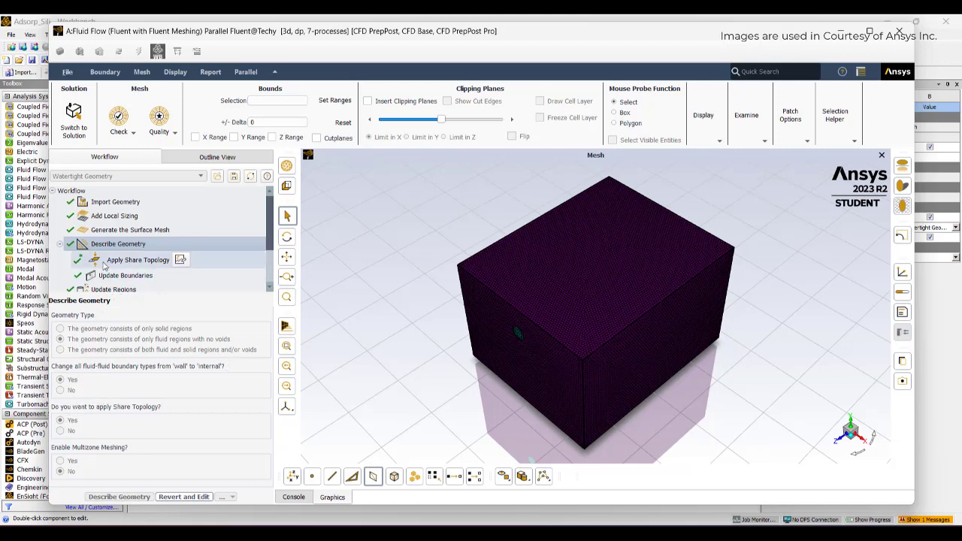
{"action": "left_click", "coordinate": [132, 259]}
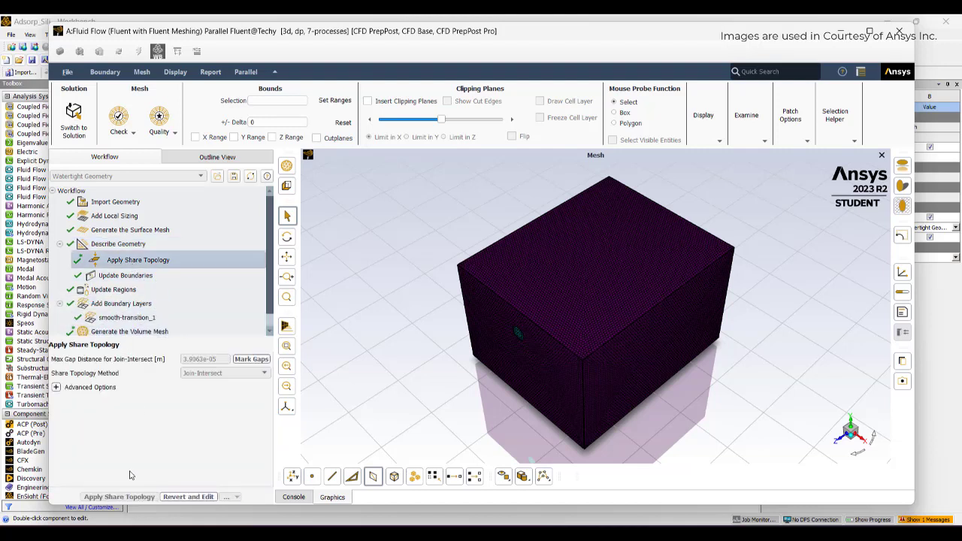
{"action": "left_click", "coordinate": [121, 276]}
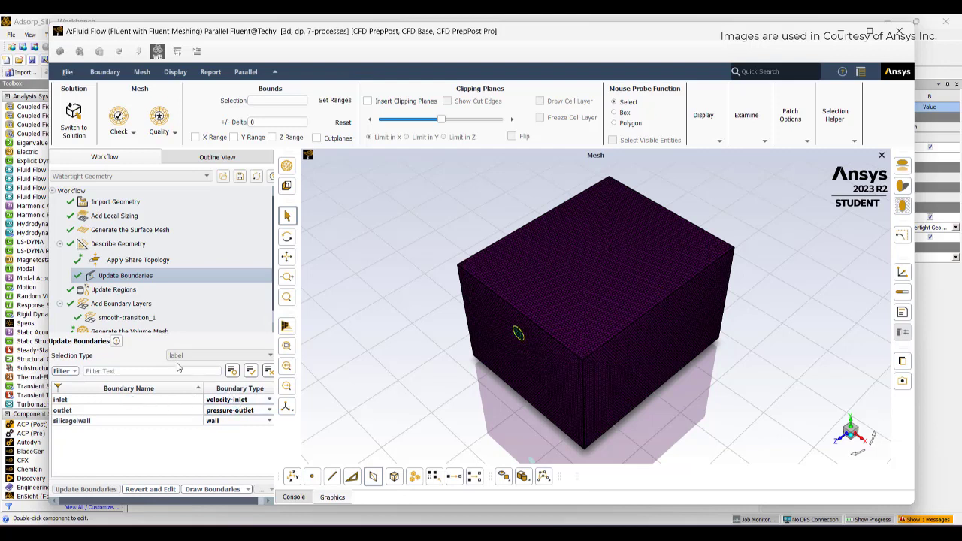
{"action": "left_click", "coordinate": [113, 290]}
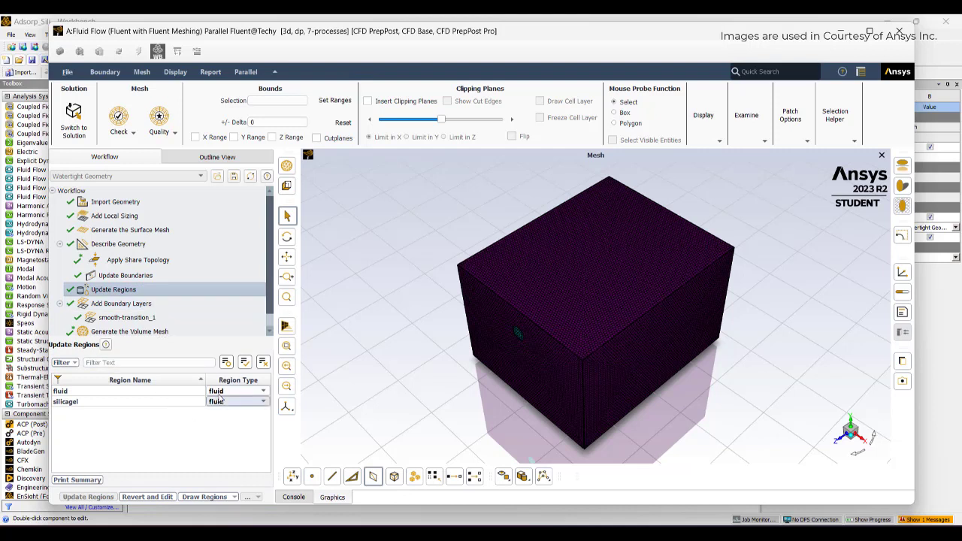
{"action": "left_click", "coordinate": [105, 316]}
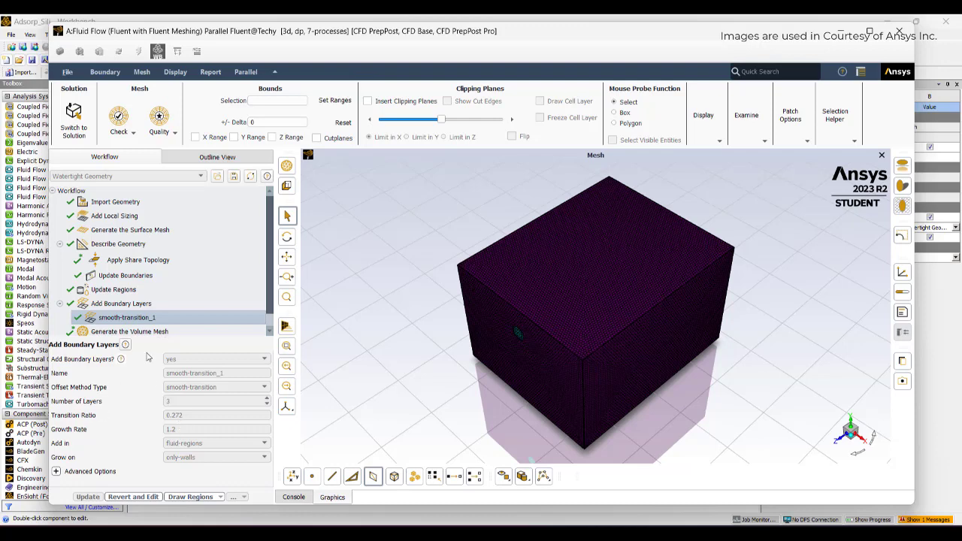
{"action": "left_click", "coordinate": [129, 333]}
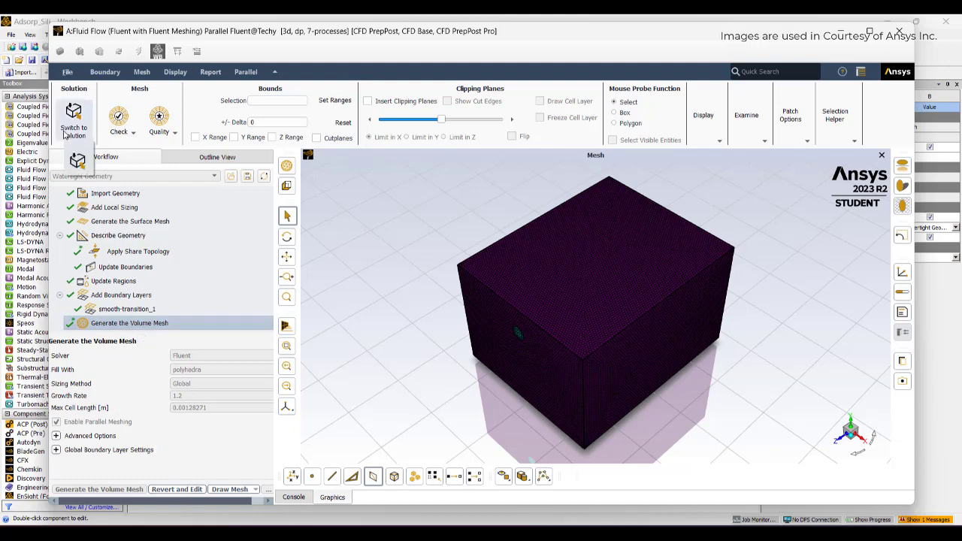
- Try to switch the completed mesh from meshing to solution mode, and quit Fluent Meshing
{"action": "left_click", "coordinate": [65, 132]}
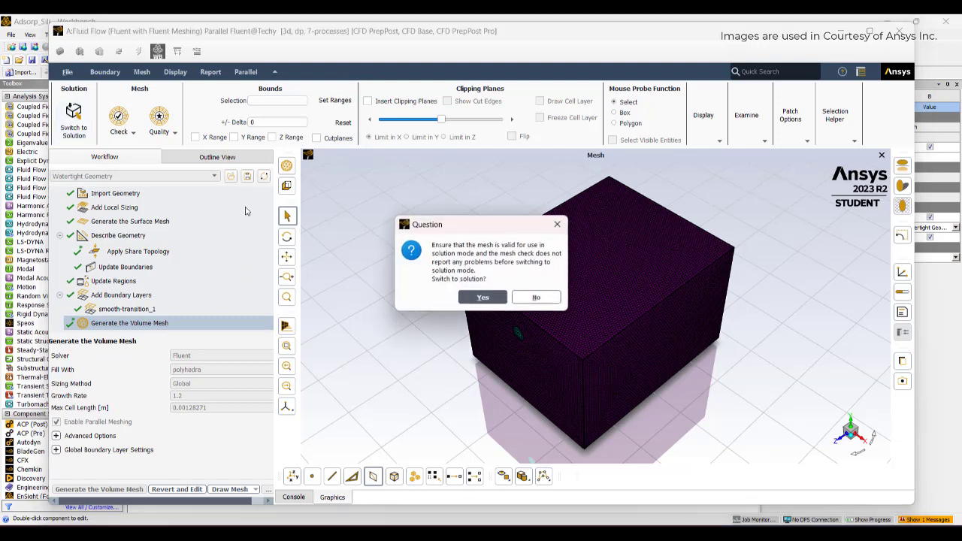
{"action": "left_click", "coordinate": [482, 298]}
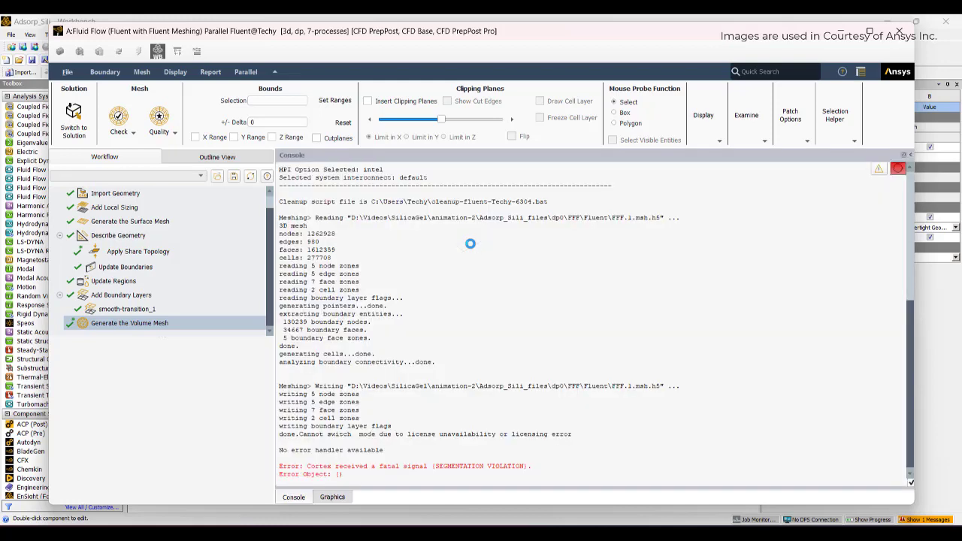
{"action": "left_click", "coordinate": [899, 31]}
{"action": "left_click", "coordinate": [539, 285]}
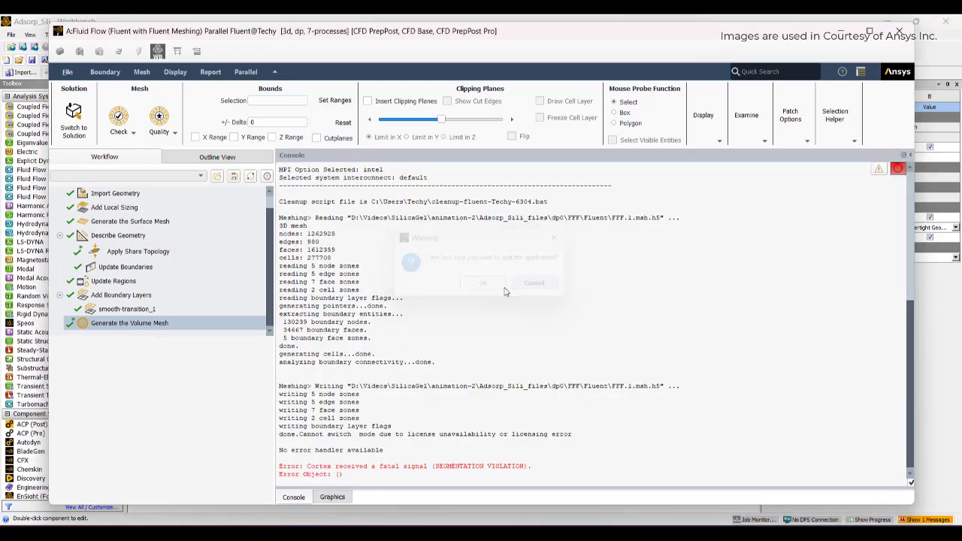
{"action": "left_click", "coordinate": [897, 33]}
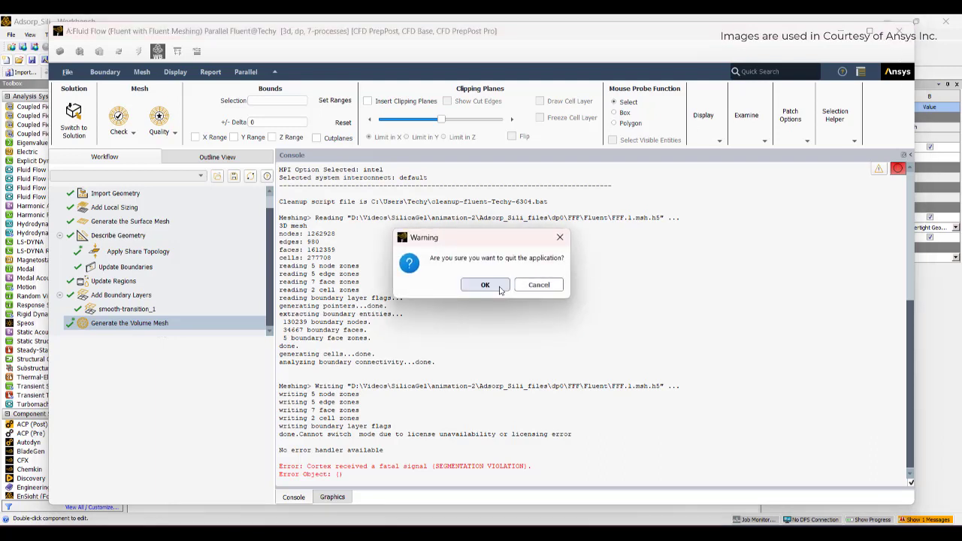
{"action": "left_click", "coordinate": [497, 285]}
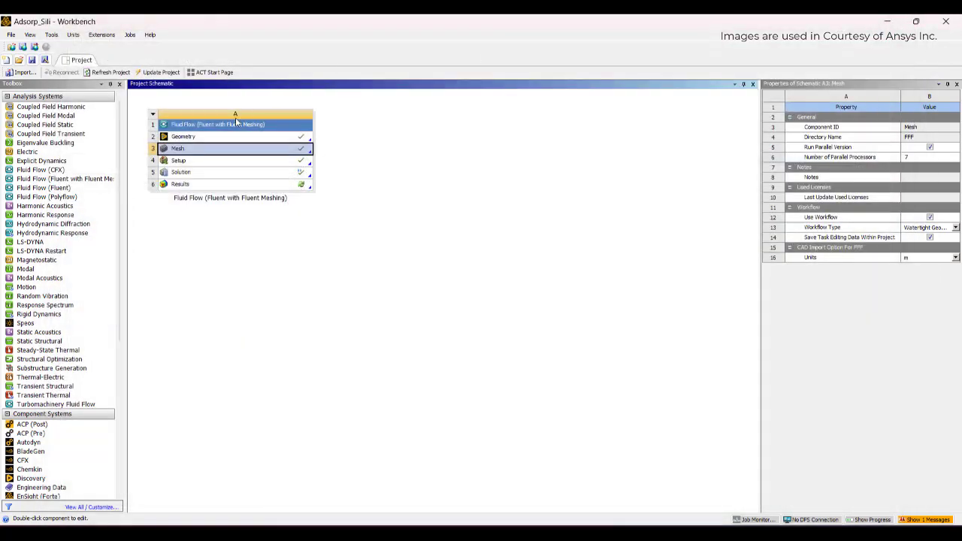
- Launch Fluent from the project's Setup cell with double precision and 3 solver processes
{"action": "left_click", "coordinate": [246, 166]}
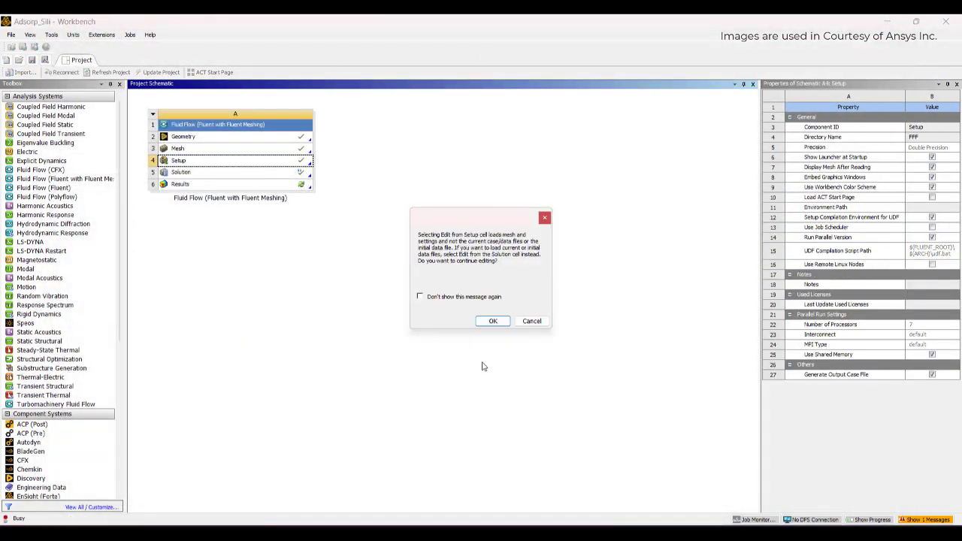
{"action": "left_click", "coordinate": [487, 325]}
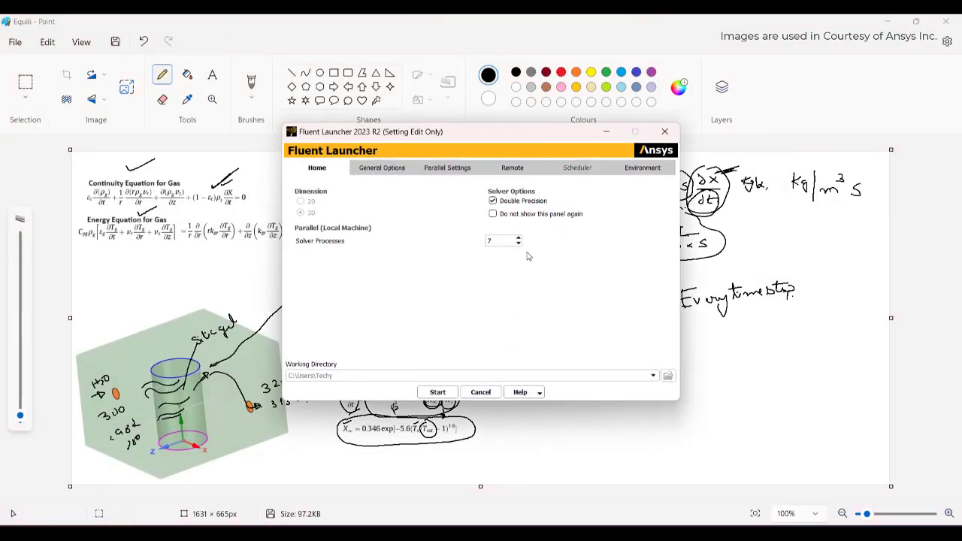
{"action": "left_click", "coordinate": [518, 243]}
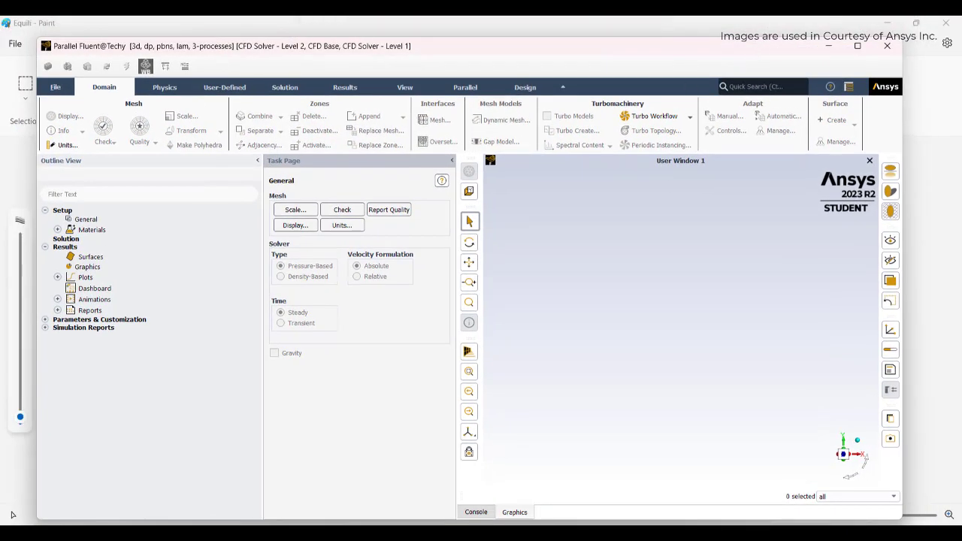
{"action": "left_click", "coordinate": [128, 287]}
{"action": "left_click", "coordinate": [113, 256]}
{"action": "left_click", "coordinate": [129, 300]}
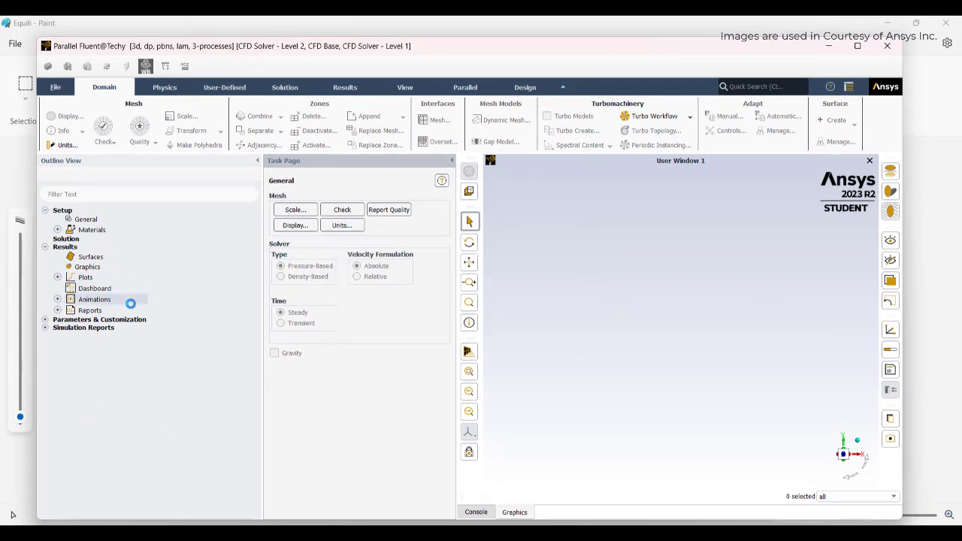
{"action": "left_click", "coordinate": [130, 309]}
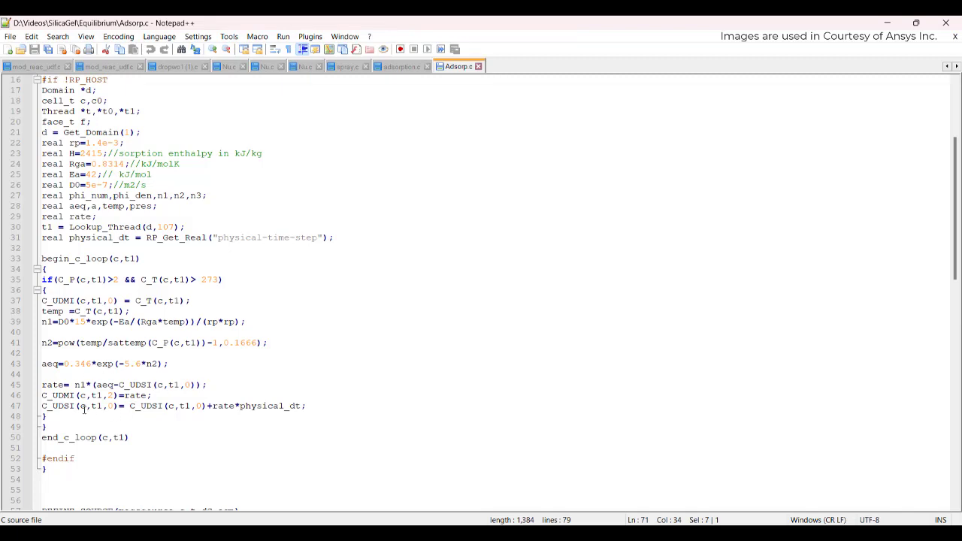
- Highlight the parts of the C_UDSI update line in Adsorp.c and the RP_Get_Real call that defines physical_dt
{"action": "left_click_drag", "start_coordinate": [42, 407], "coordinate": [121, 407]}
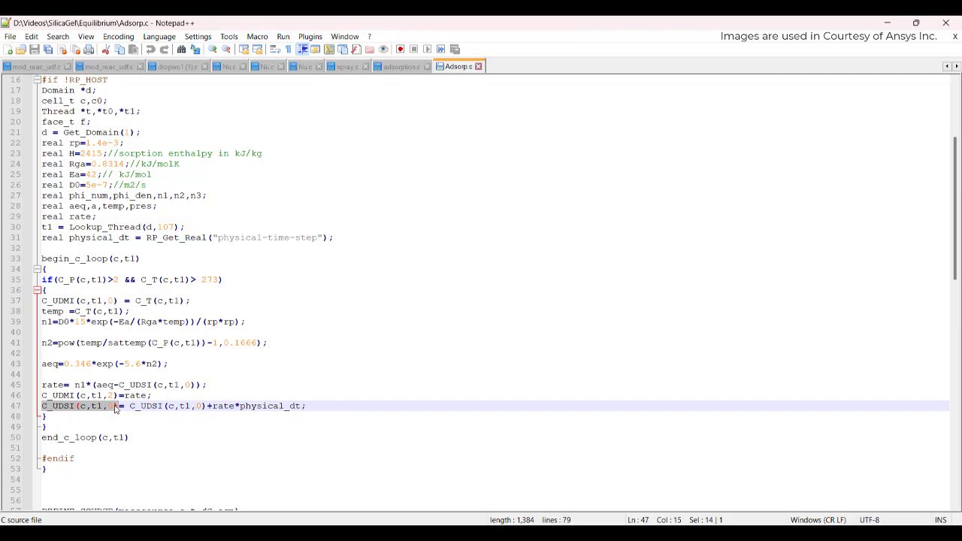
{"action": "mouse_move", "coordinate": [131, 407]}
{"action": "left_mouse_down"}
{"action": "mouse_move", "coordinate": [203, 408]}
{"action": "mouse_move", "coordinate": [130, 407]}
{"action": "left_mouse_up"}
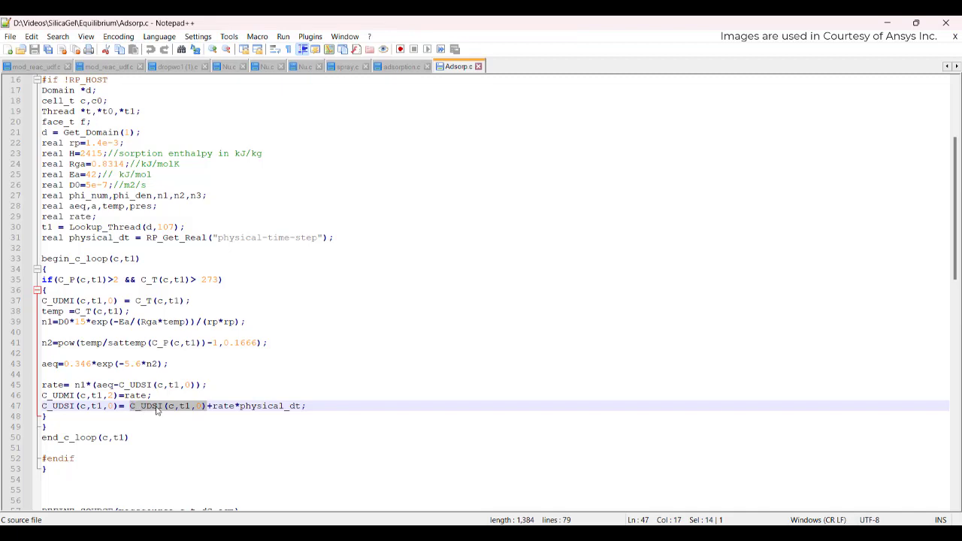
{"action": "double_click", "coordinate": [225, 406]}
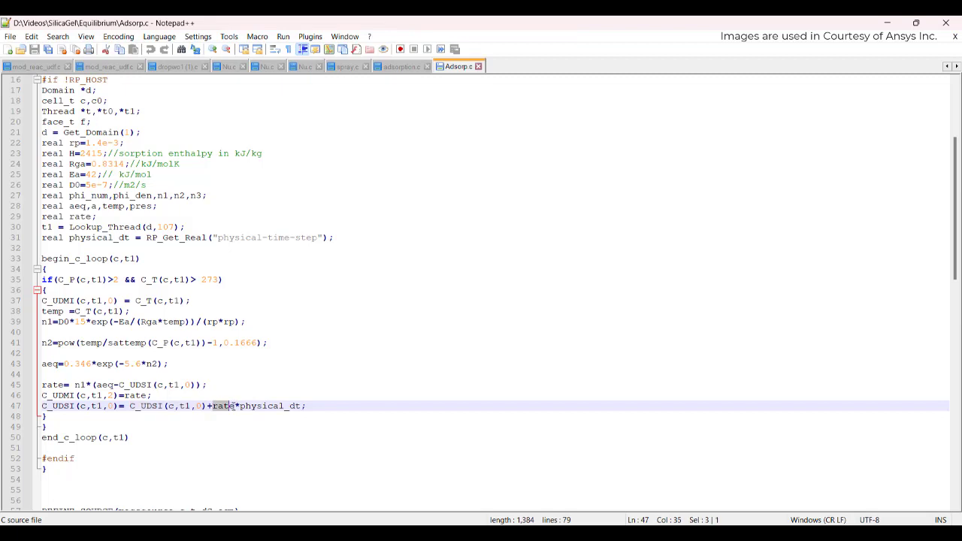
{"action": "left_click", "coordinate": [241, 406]}
{"action": "left_click_drag", "start_coordinate": [240, 406], "coordinate": [301, 405]}
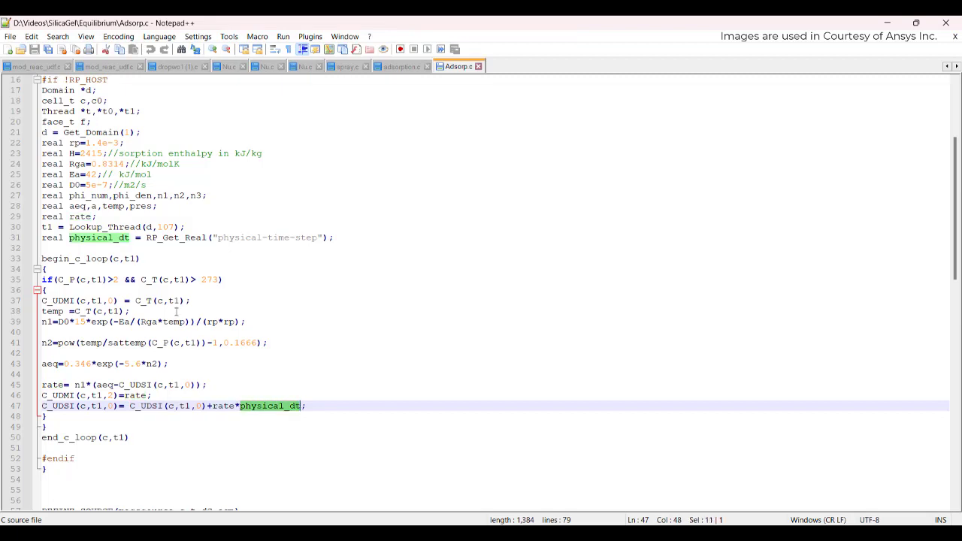
{"action": "left_click_drag", "start_coordinate": [148, 237], "coordinate": [332, 240]}
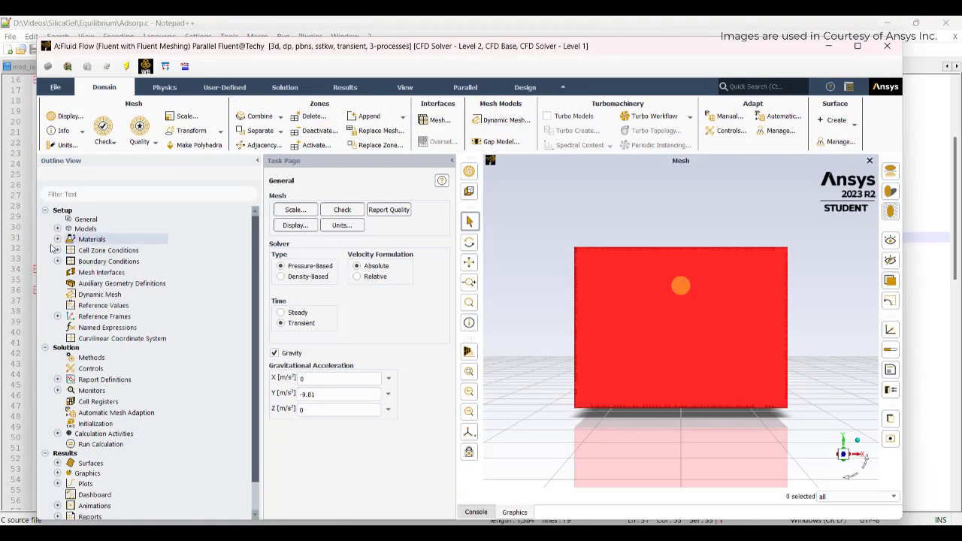
- Return to Fluent and review the time step size under Run Calculation, the General solver settings, the mesh and the Models list
{"action": "scroll", "coordinate": [83, 339], "scroll_direction": "down", "scroll_amount": 1}
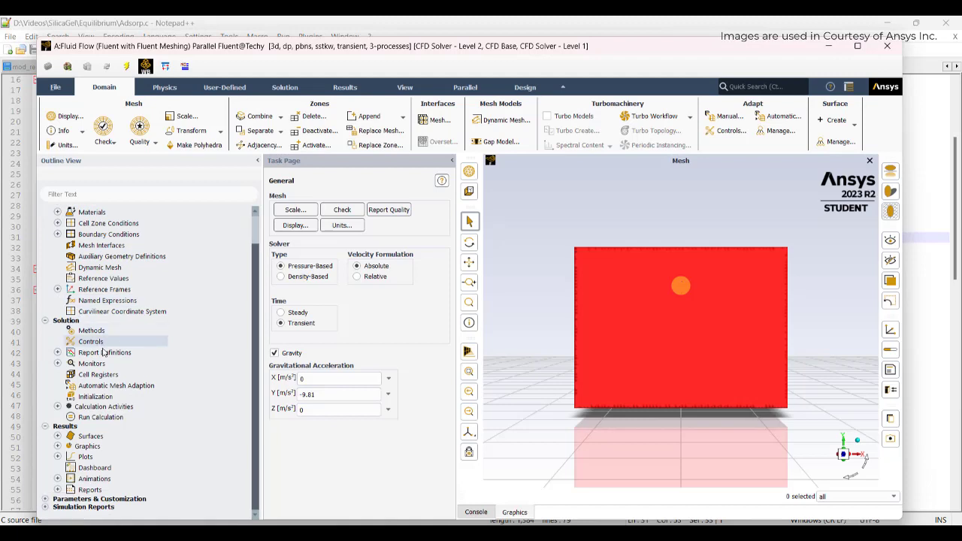
{"action": "left_click", "coordinate": [100, 417]}
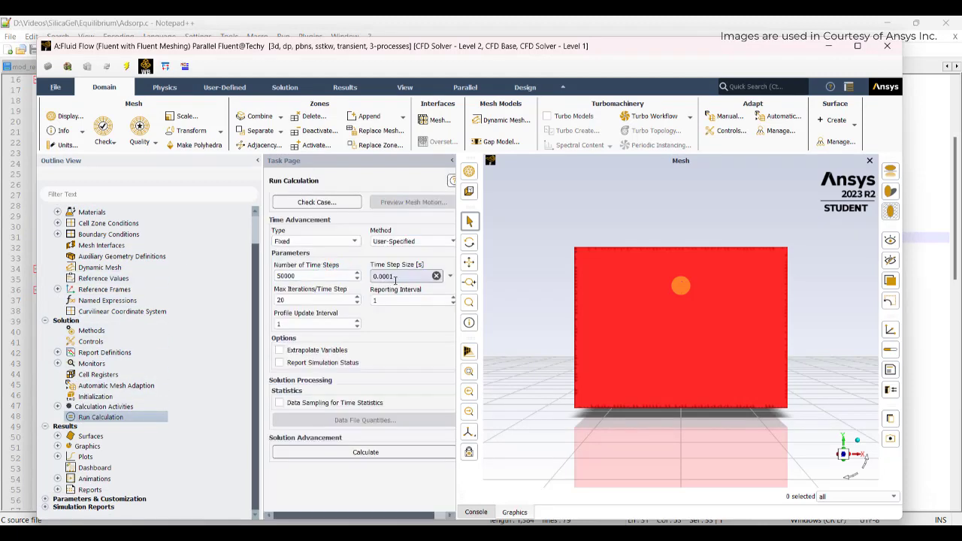
{"action": "scroll", "coordinate": [135, 268], "scroll_direction": "up", "scroll_amount": 1}
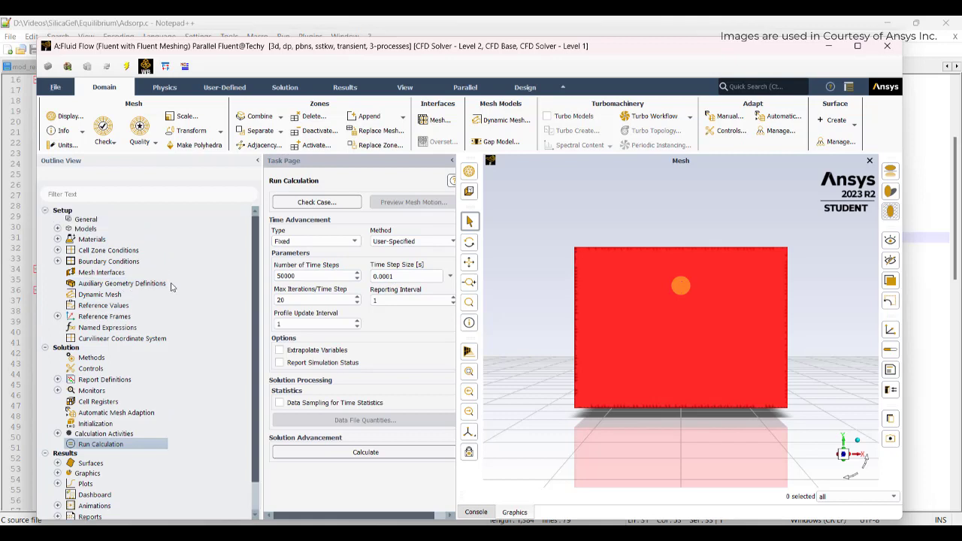
{"action": "left_click", "coordinate": [96, 220]}
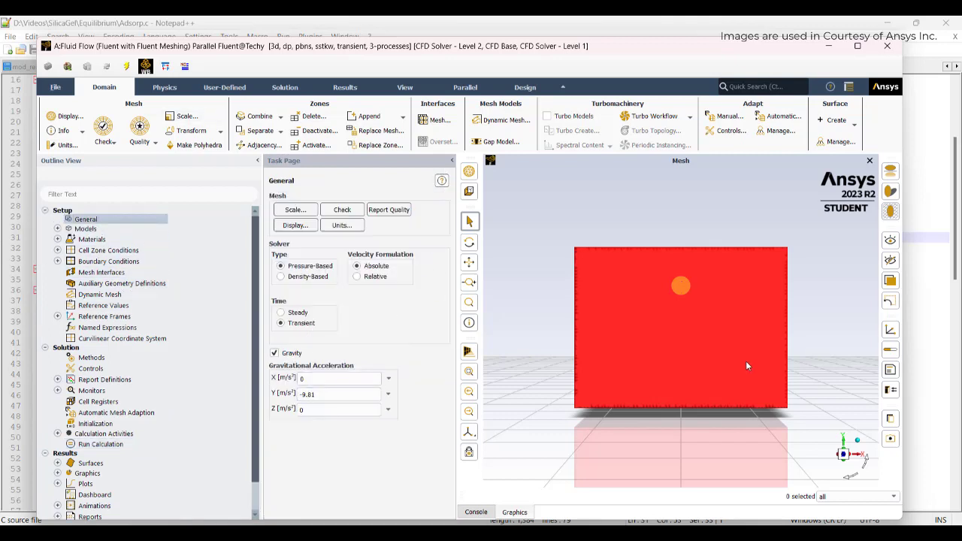
{"action": "left_click_drag", "start_coordinate": [747, 367], "coordinate": [825, 483]}
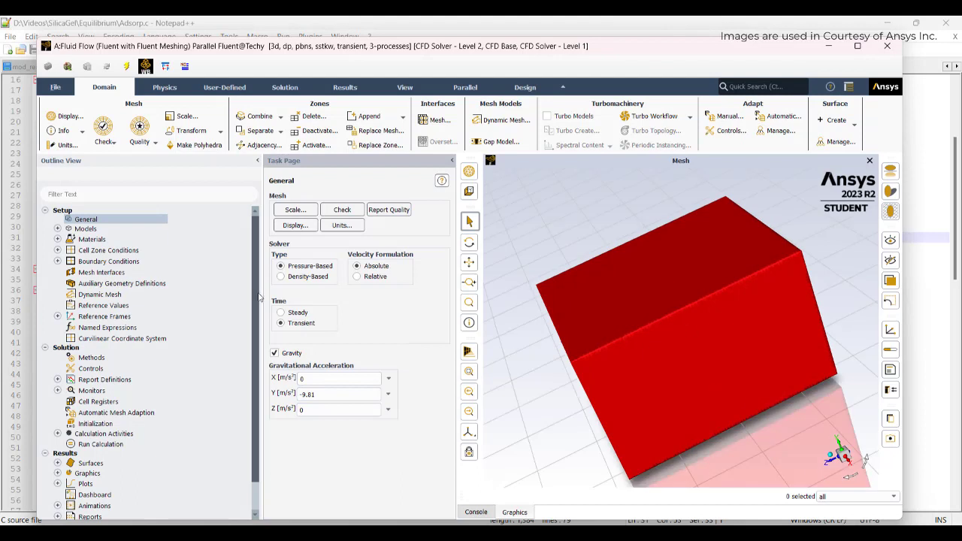
{"action": "left_click", "coordinate": [58, 229]}
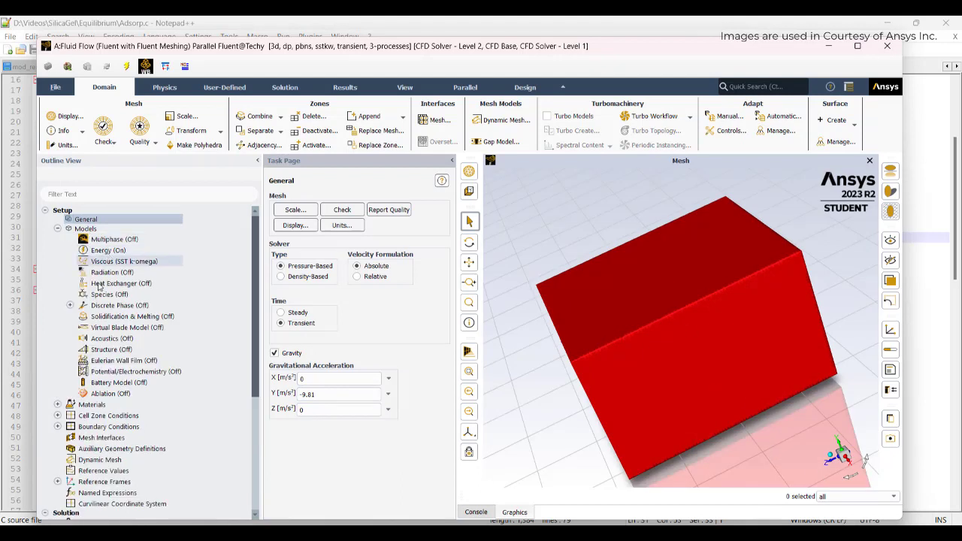
- Open the solid material aluminum for editing and change its name to silicagel
{"action": "left_click", "coordinate": [57, 404]}
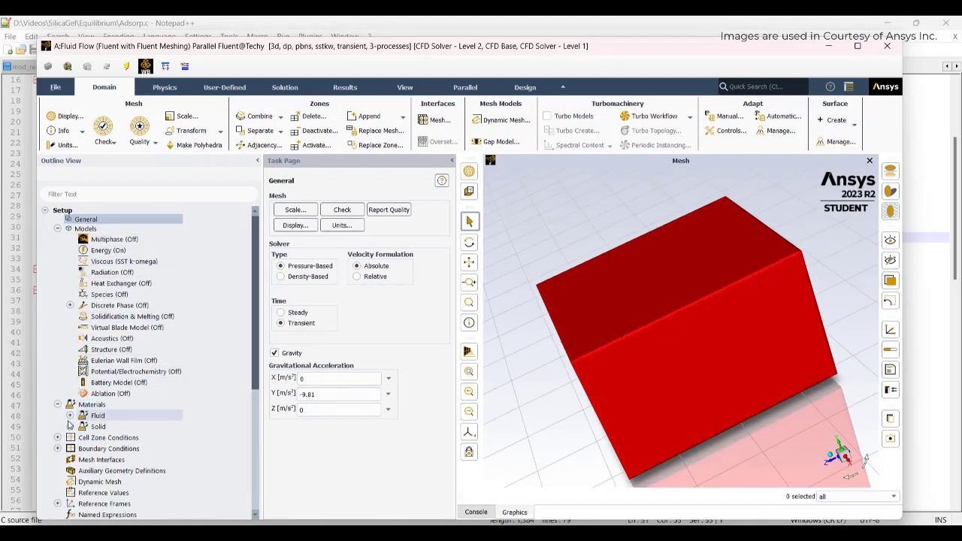
{"action": "left_click", "coordinate": [70, 416]}
{"action": "left_click", "coordinate": [70, 449]}
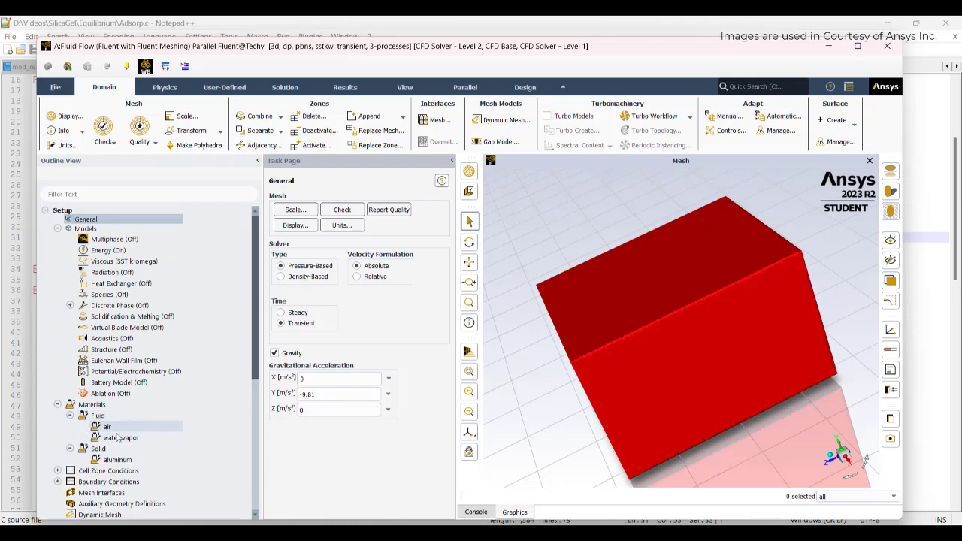
{"action": "double_click", "coordinate": [114, 461]}
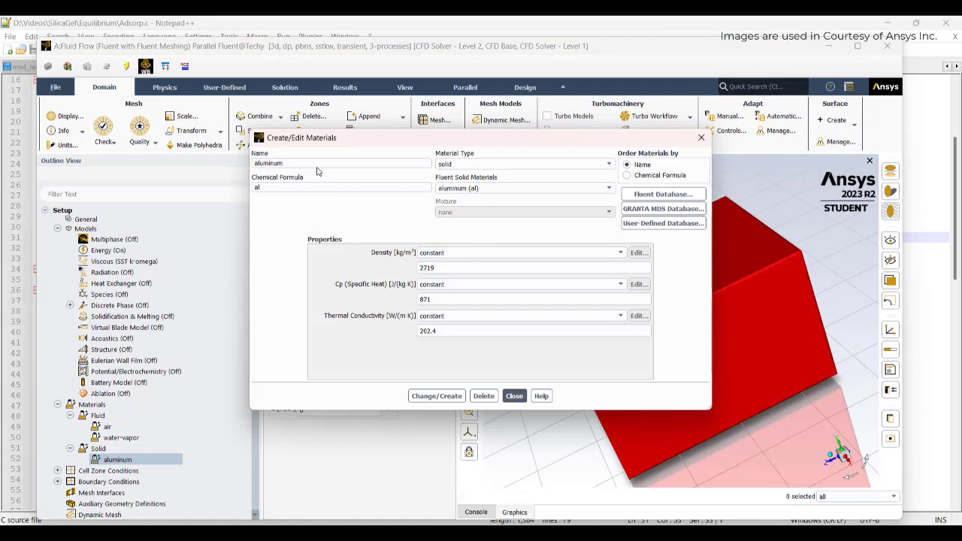
{"action": "left_click_drag", "start_coordinate": [319, 164], "coordinate": [96, 162]}
{"action": "type", "text": "sil"}
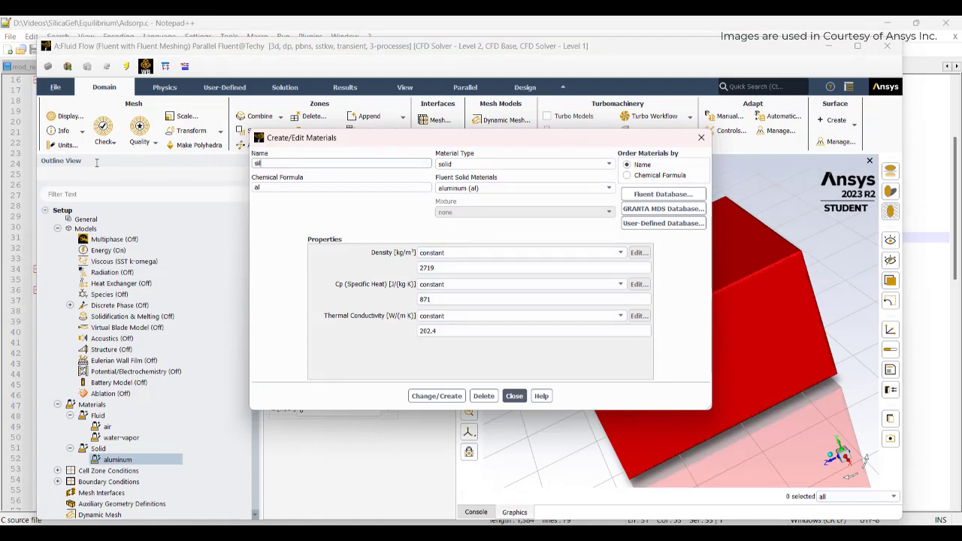
{"action": "type", "text": "icagel"}
- Check the density used in the mass source of Adsorp.c in Notepad++, and set the silicagel density in Fluent to 2027 kg/m³
{"action": "double_click", "coordinate": [451, 268]}
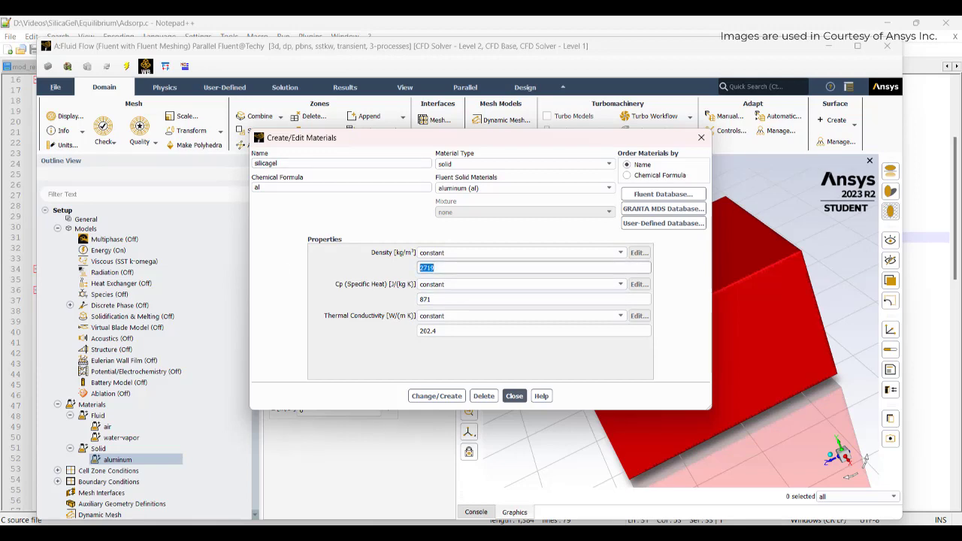
{"action": "key", "text": "alt+Tab"}
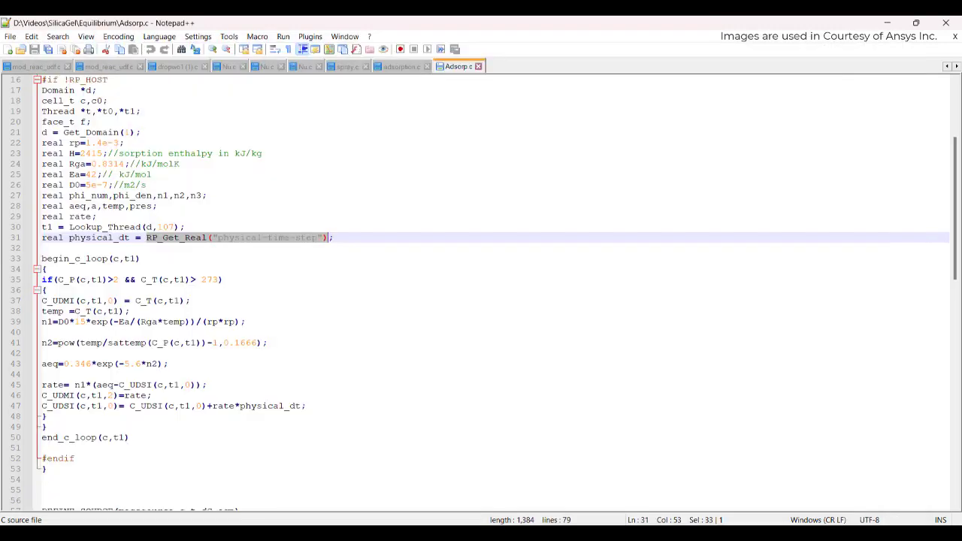
{"action": "scroll", "coordinate": [467, 332], "scroll_direction": "down", "scroll_amount": 4}
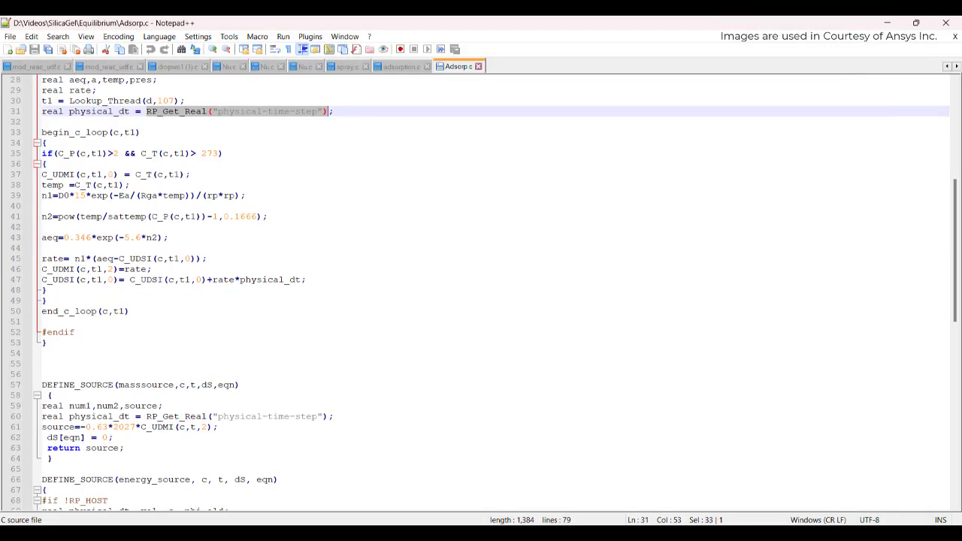
{"action": "mouse_move", "coordinate": [610, 535]}
{"action": "key", "text": "alt+Tab"}
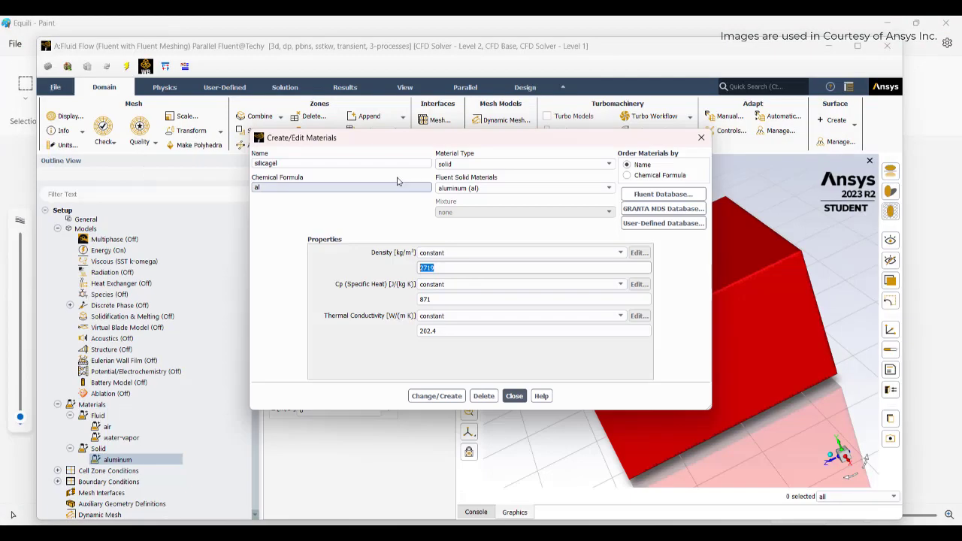
{"action": "type", "text": "3"}
{"action": "key", "text": "BackSpace"}
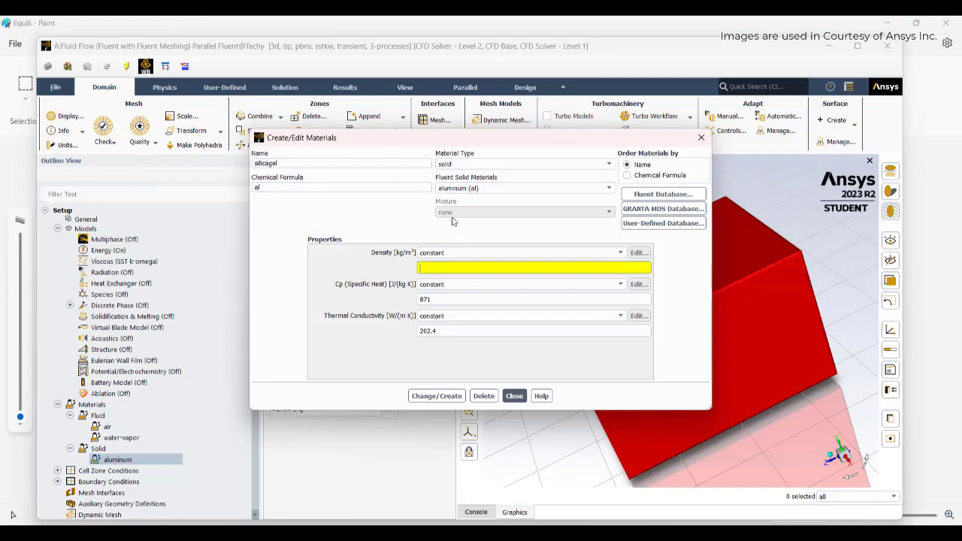
{"action": "type", "text": "2027"}
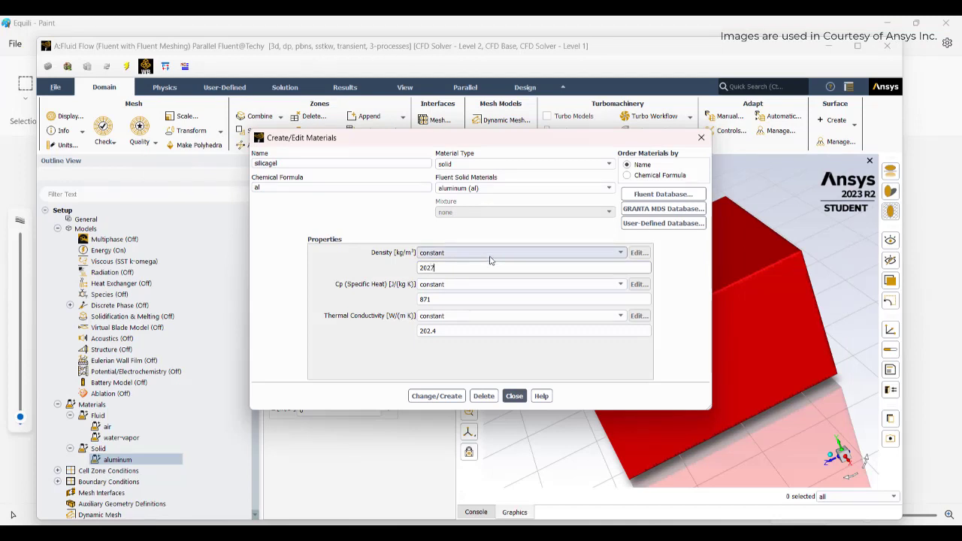
- Set the silicagel thermal conductivity to 0.3 W/(m K) and its specific heat to 970 J/(kg K)
{"action": "left_click_drag", "start_coordinate": [437, 331], "coordinate": [354, 333]}
{"action": "type", "text": "0"}
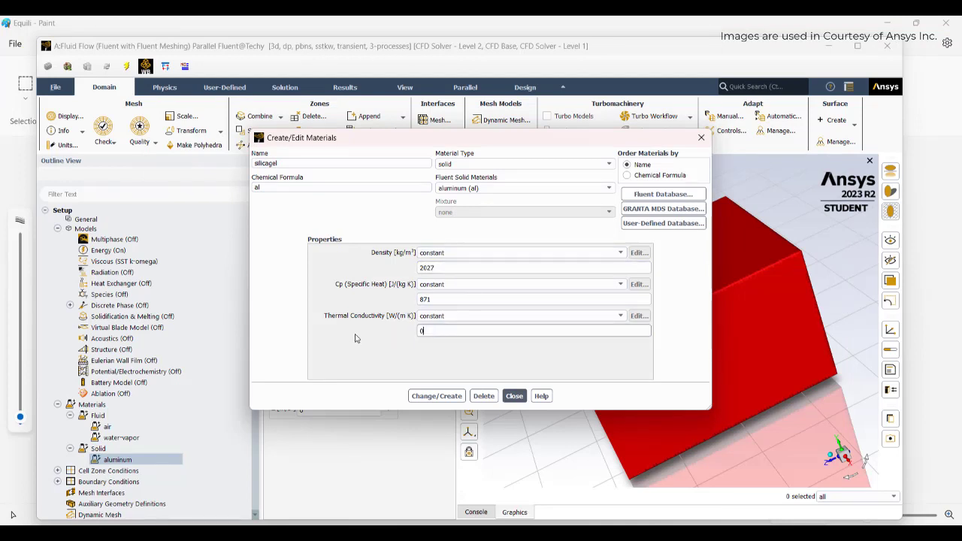
{"action": "type", "text": ".3"}
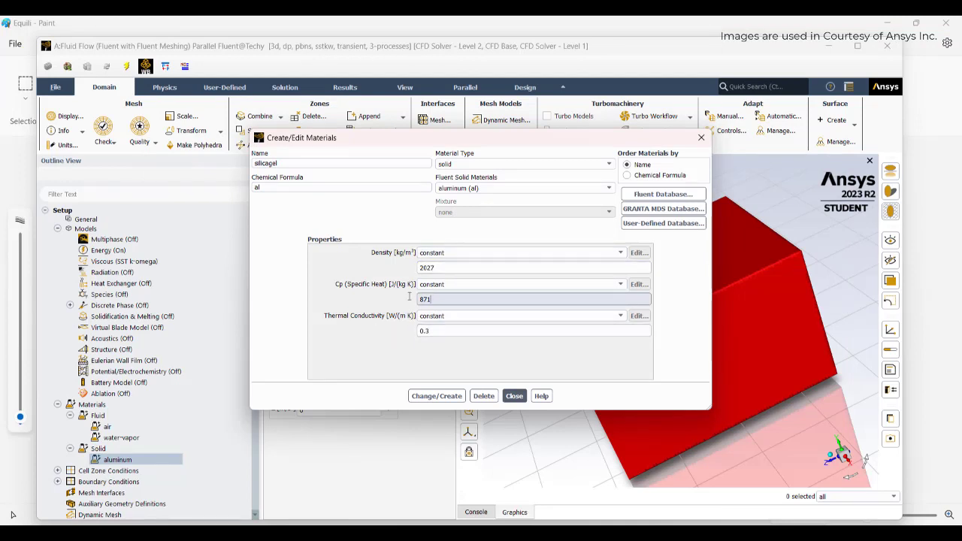
{"action": "left_click_drag", "start_coordinate": [444, 300], "coordinate": [345, 301]}
{"action": "type", "text": "970"}
- Set the chemical formula to si and create the silicagel material, overwriting aluminum
{"action": "left_click", "coordinate": [252, 189]}
{"action": "key", "text": "BackSpace"}
{"action": "key", "text": "BackSpace"}
{"action": "type", "text": "si"}
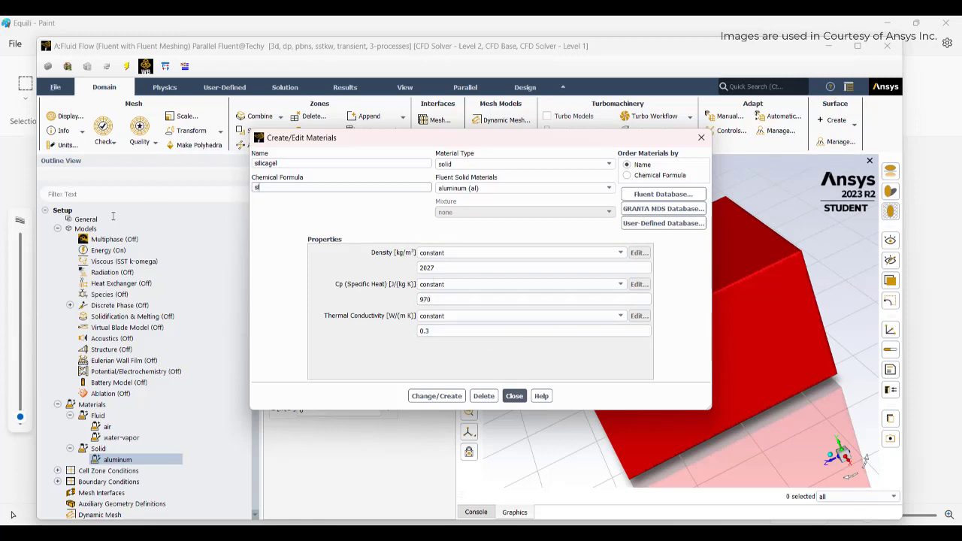
{"action": "left_click", "coordinate": [453, 399]}
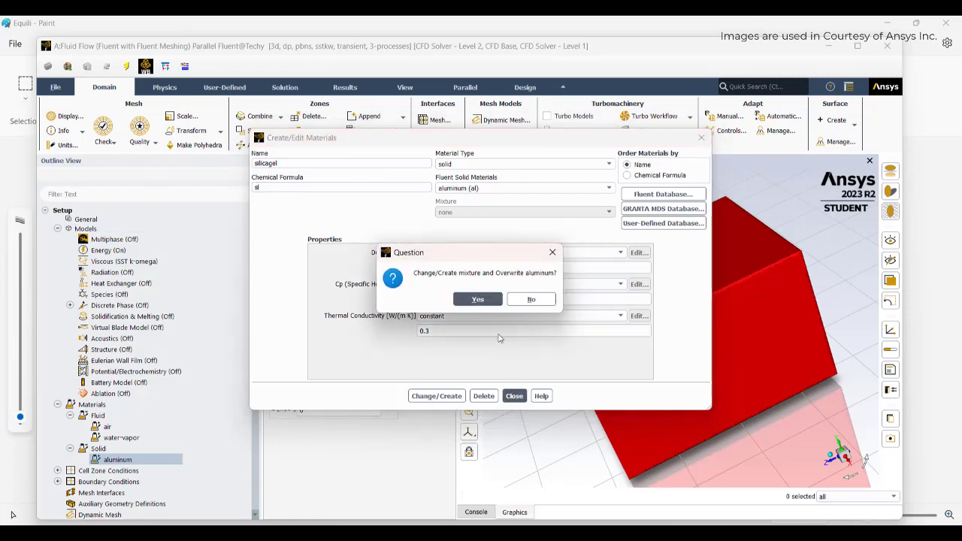
{"action": "left_click", "coordinate": [478, 299]}
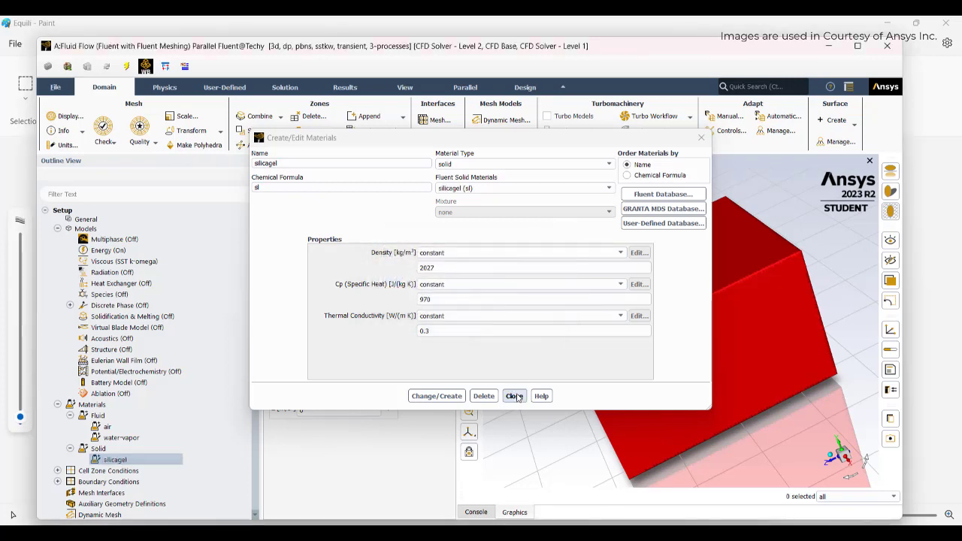
{"action": "left_click", "coordinate": [514, 396]}
- Look up water-vapor among the fluid materials of the Fluent database without copying it
{"action": "scroll", "coordinate": [112, 324], "scroll_direction": "down", "scroll_amount": 4}
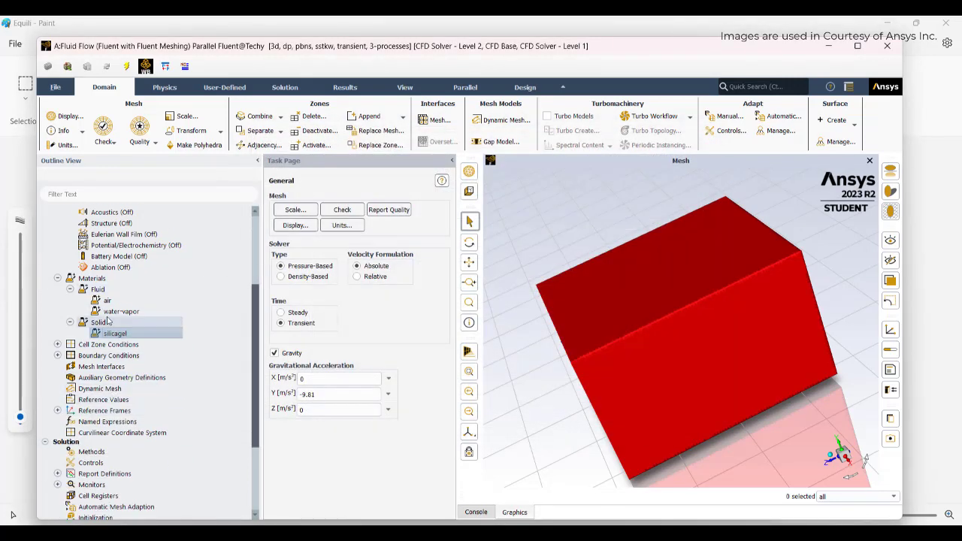
{"action": "left_click", "coordinate": [57, 279]}
{"action": "left_click", "coordinate": [92, 278]}
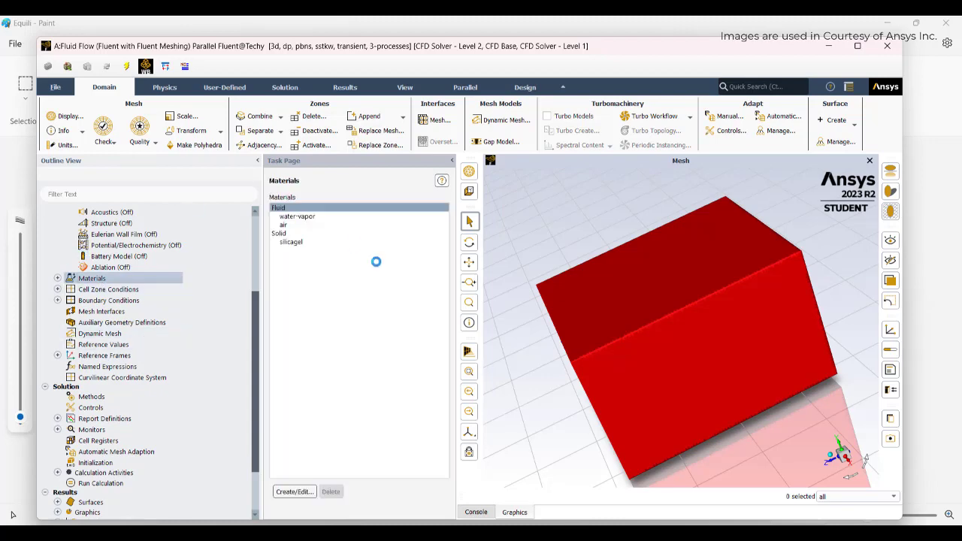
{"action": "left_click", "coordinate": [277, 490]}
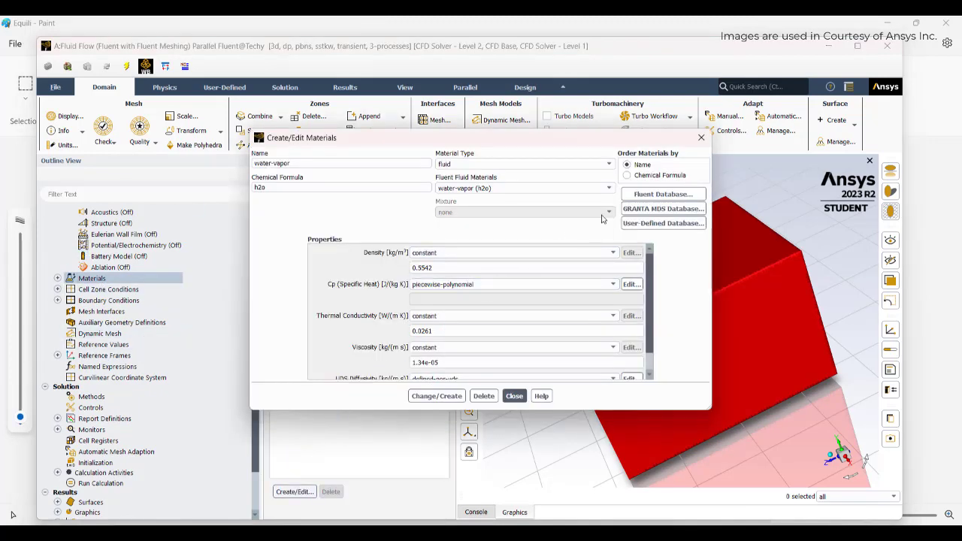
{"action": "left_click", "coordinate": [641, 197]}
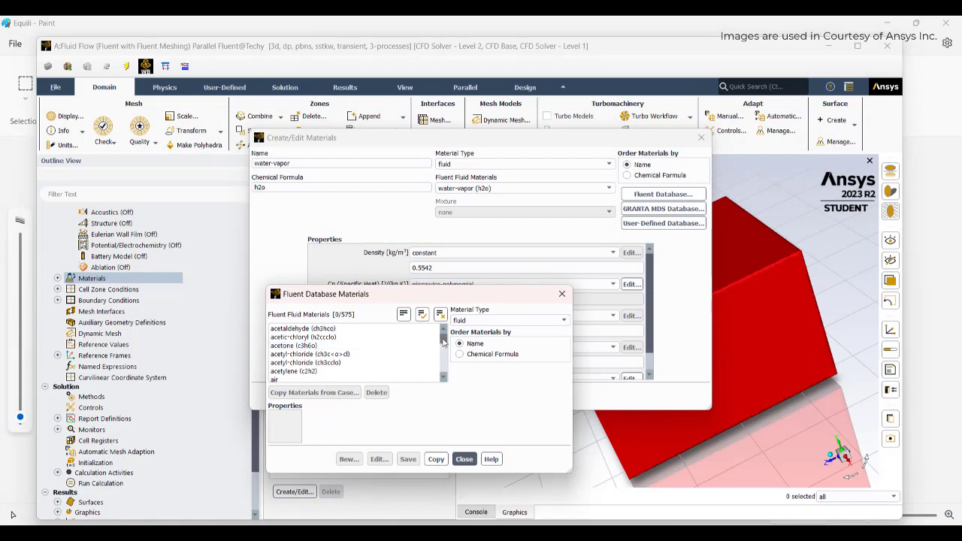
{"action": "left_click_drag", "start_coordinate": [444, 336], "coordinate": [444, 373]}
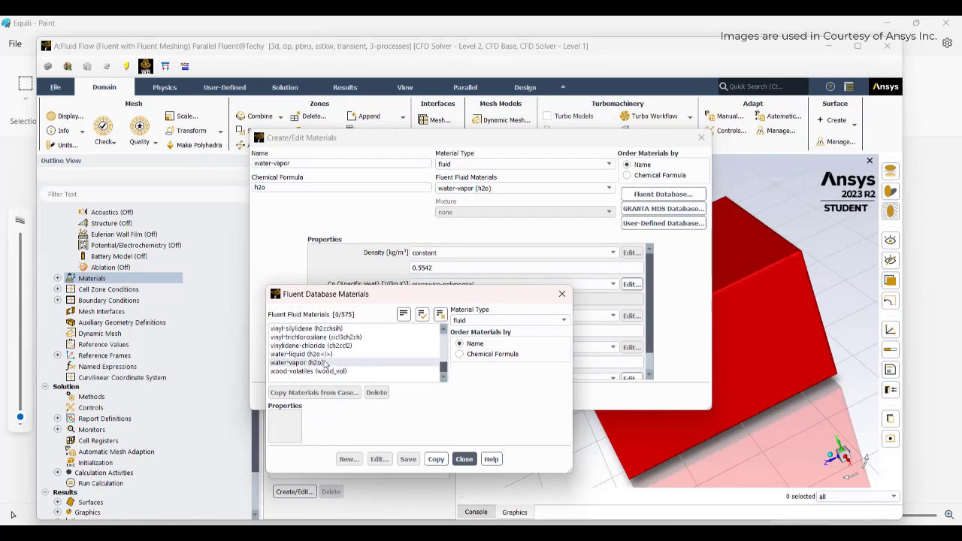
{"action": "left_click", "coordinate": [464, 459]}
{"action": "left_click", "coordinate": [511, 396]}
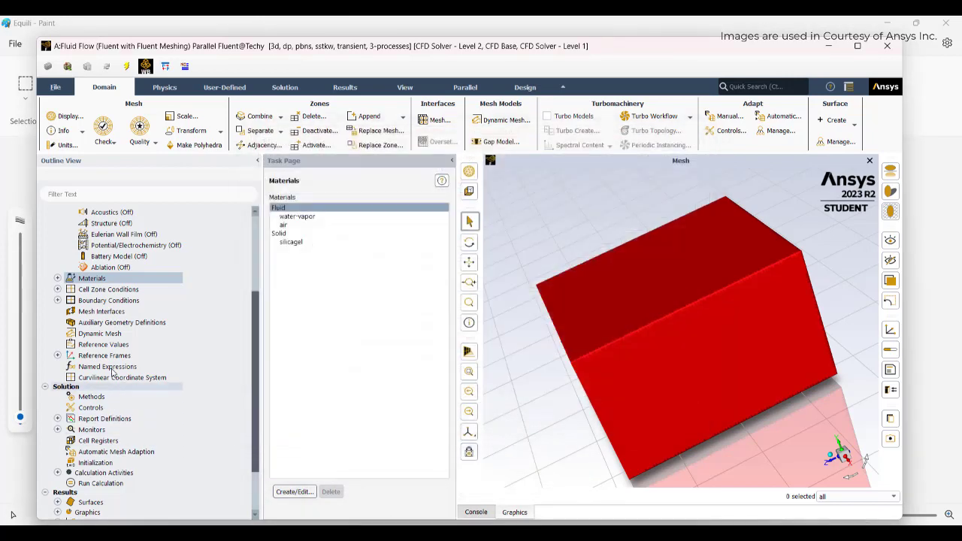
- Open the silicagel cell zone, enable it as a porous zone and show its porous settings
{"action": "left_click", "coordinate": [58, 290]}
{"action": "left_click", "coordinate": [70, 300]}
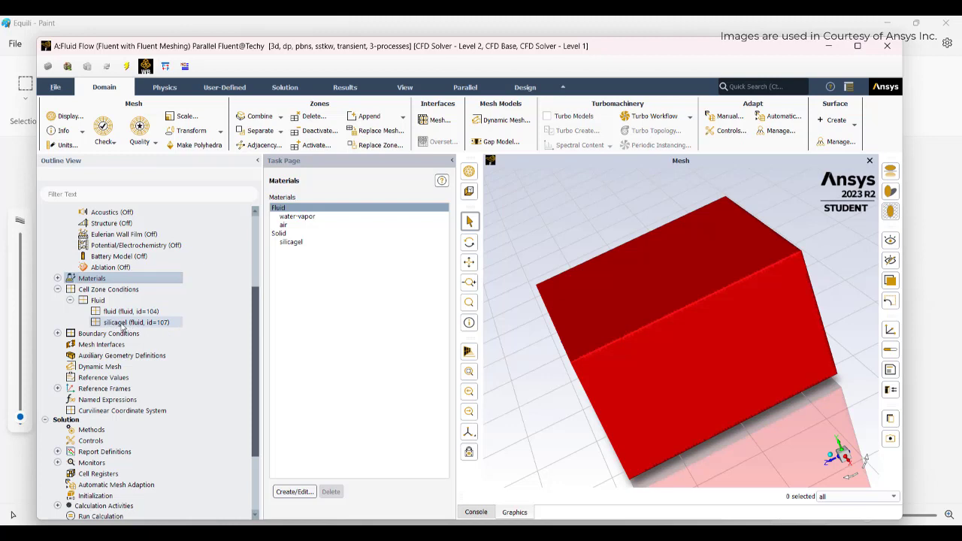
{"action": "left_click", "coordinate": [134, 322]}
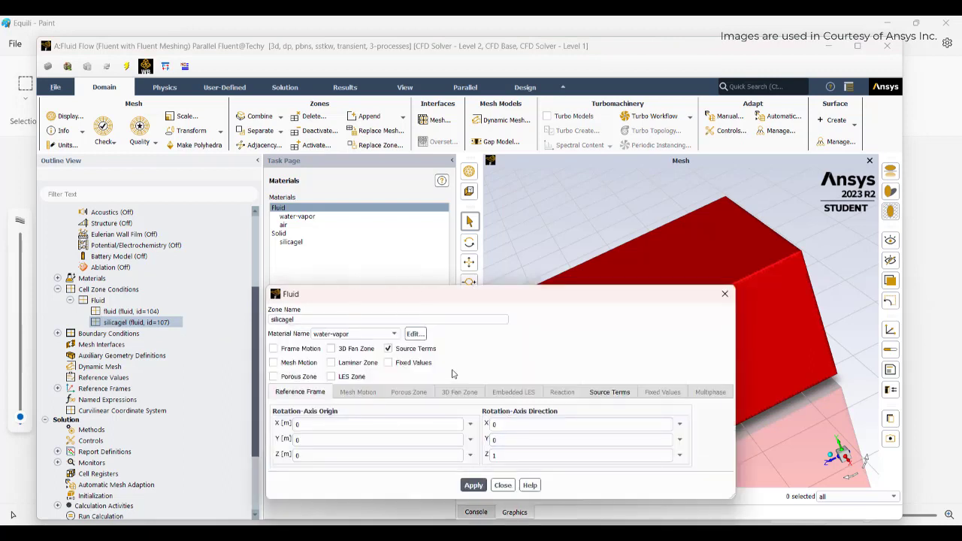
{"action": "left_click", "coordinate": [293, 379]}
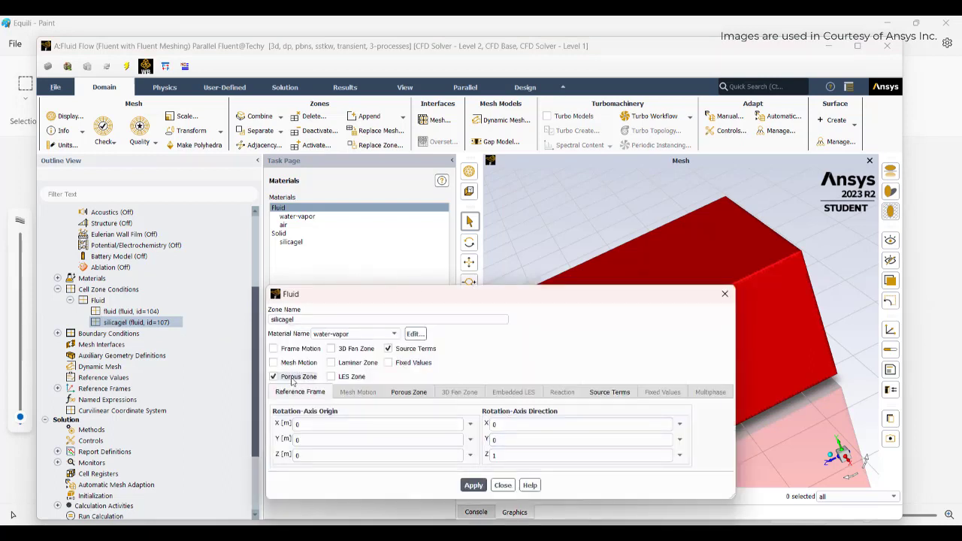
{"action": "left_click", "coordinate": [409, 392]}
- Set the fluid porosity of the silicagel zone to 0.37, review its resistance and thermal model settings, and apply
{"action": "scroll", "coordinate": [386, 264], "scroll_direction": "down", "scroll_amount": 10}
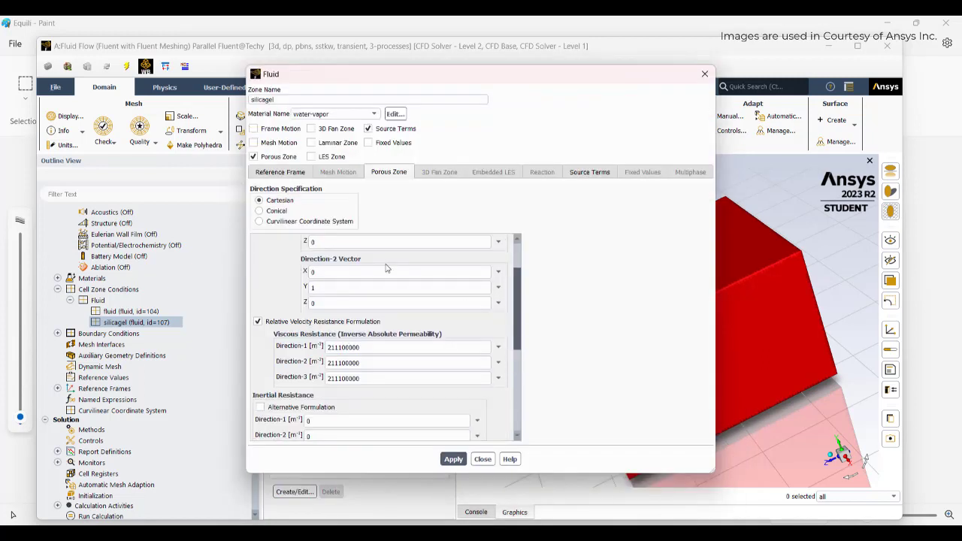
{"action": "left_click", "coordinate": [336, 350]}
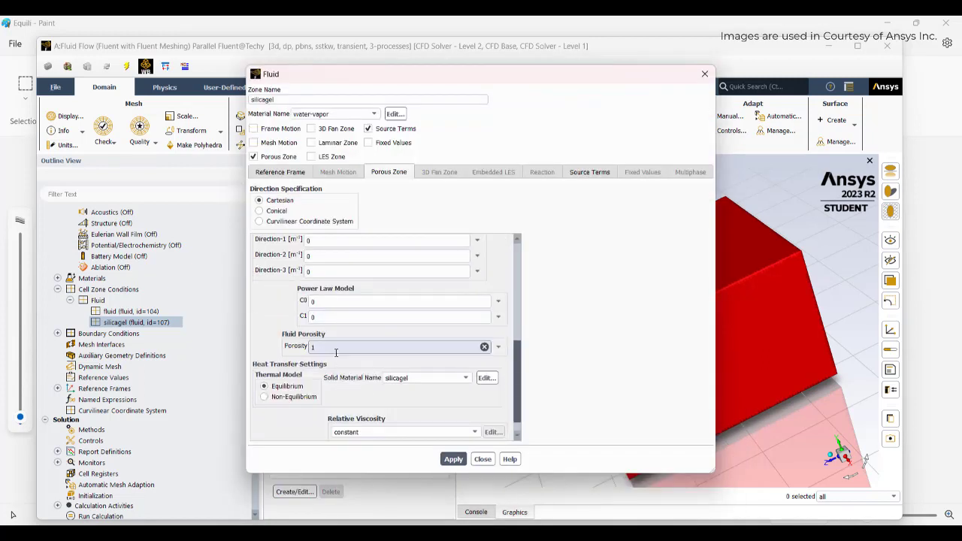
{"action": "type", "text": "0.3"}
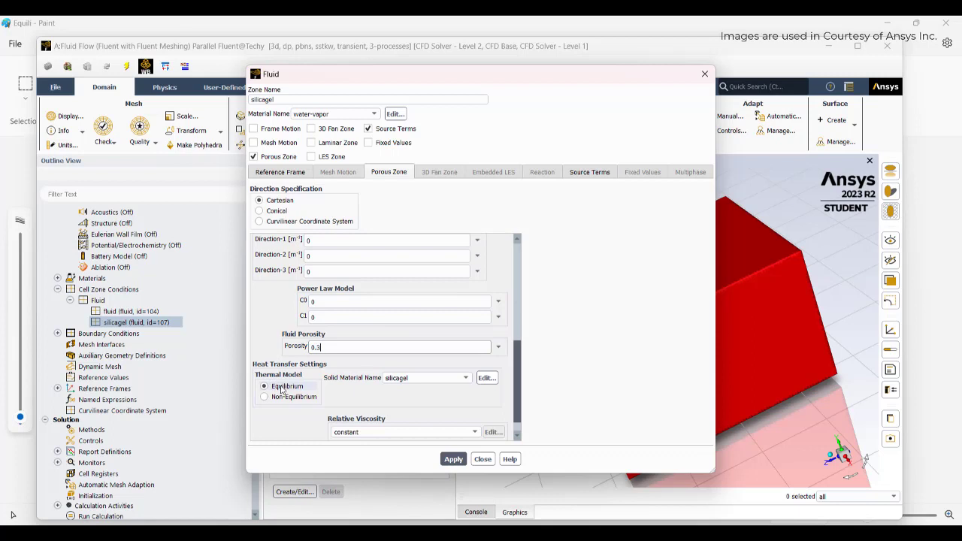
{"action": "type", "text": "7"}
{"action": "scroll", "coordinate": [472, 366], "scroll_direction": "up", "scroll_amount": 2}
{"action": "scroll", "coordinate": [474, 364], "scroll_direction": "up", "scroll_amount": 5}
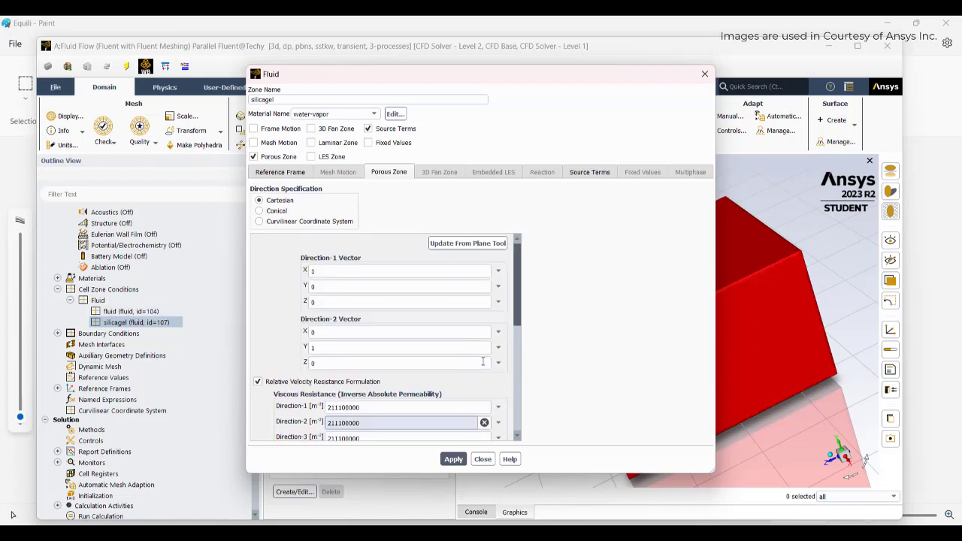
{"action": "scroll", "coordinate": [482, 362], "scroll_direction": "down", "scroll_amount": 10}
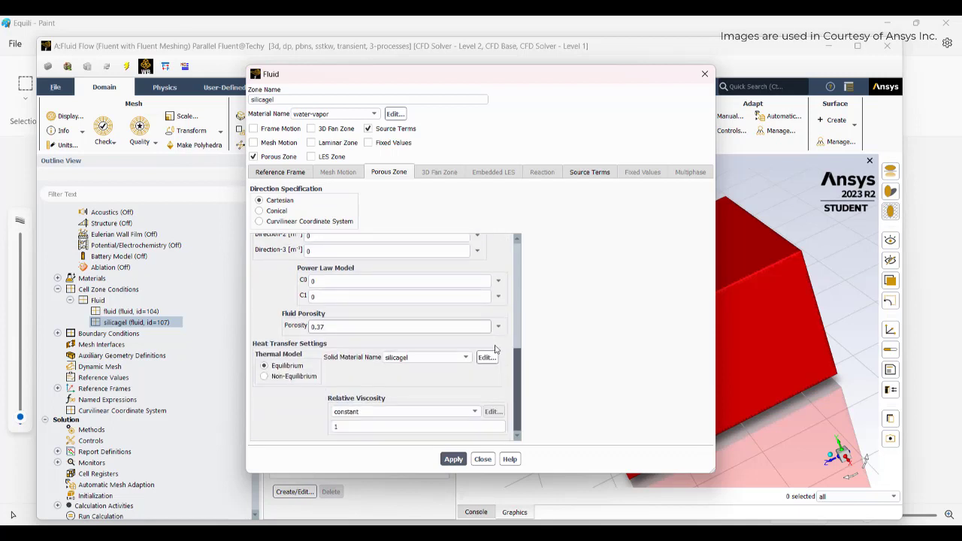
{"action": "left_click", "coordinate": [461, 462]}
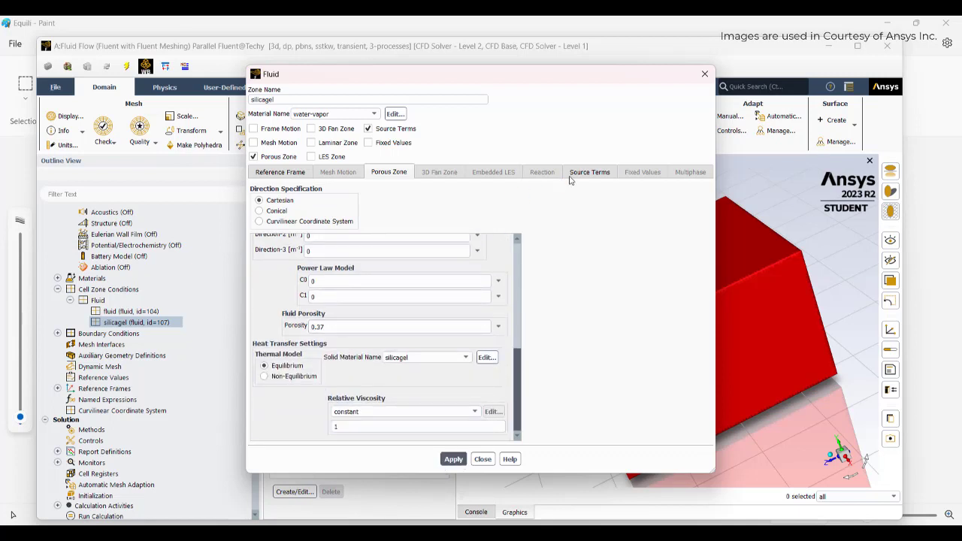
{"action": "left_click", "coordinate": [483, 458]}
- Review the number of user-defined memory locations and the user-defined scalar settings, including the scalar's solution zones
{"action": "left_click", "coordinate": [224, 87]}
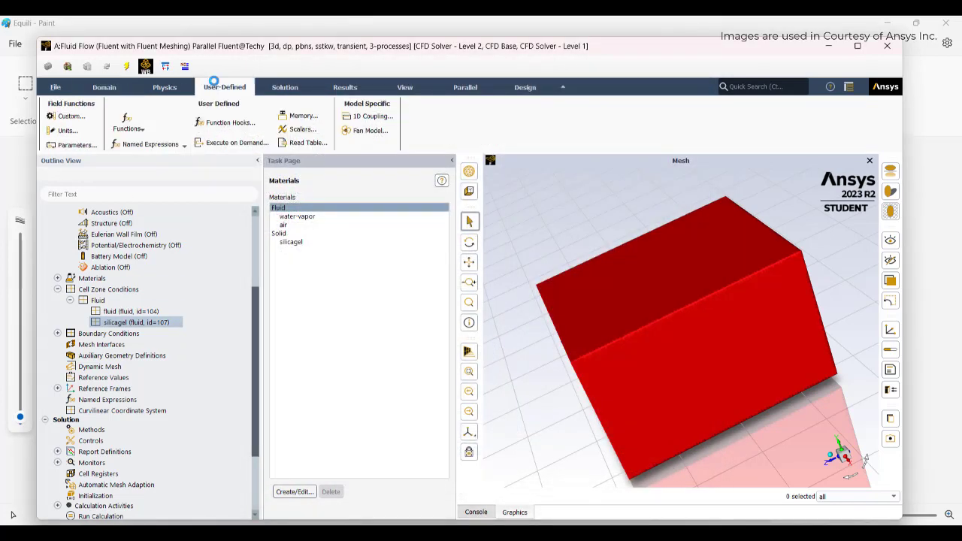
{"action": "left_click", "coordinate": [304, 117]}
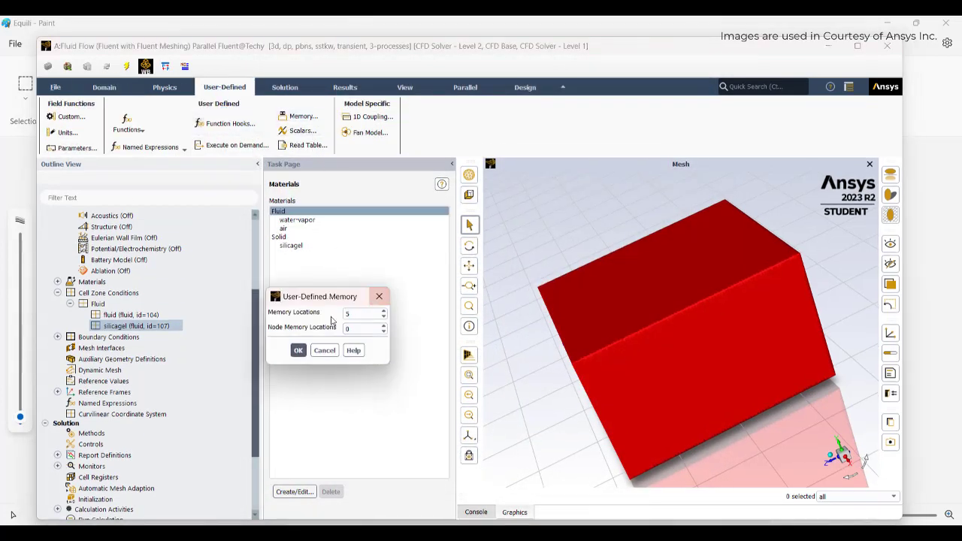
{"action": "left_click", "coordinate": [381, 298]}
{"action": "left_click", "coordinate": [303, 131]}
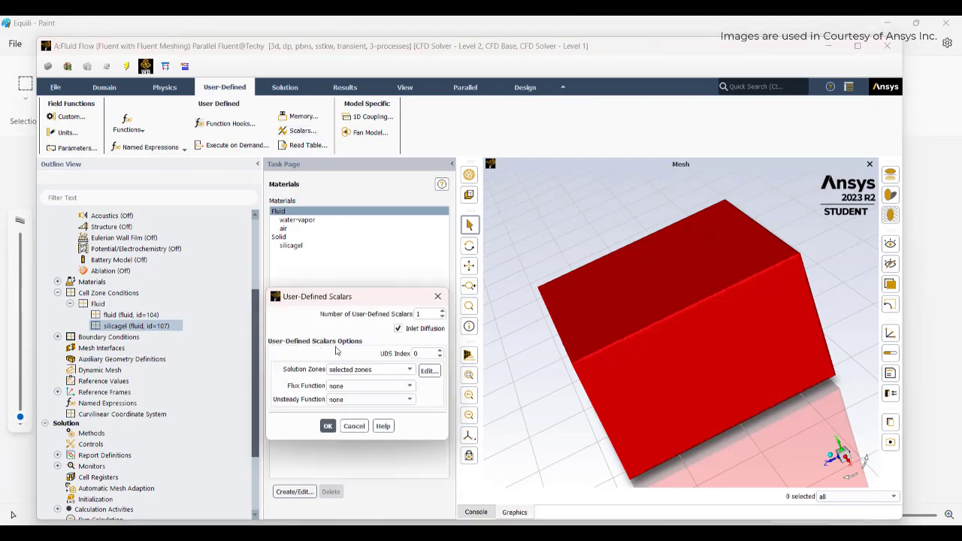
{"action": "left_click", "coordinate": [430, 371]}
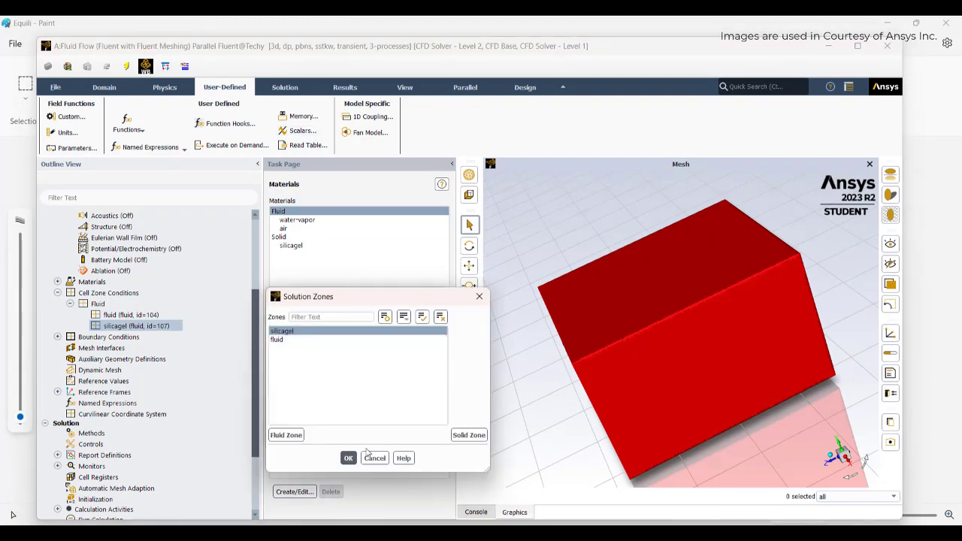
{"action": "left_click", "coordinate": [348, 458]}
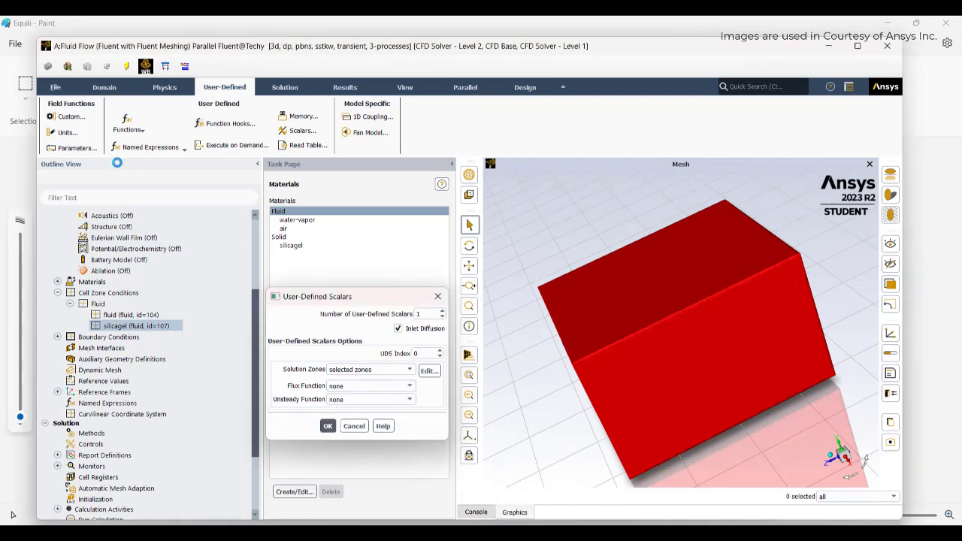
- Close the scalar settings and add Adsorp.c from the D:\Videos\SilicaGel\Equilibrium folder as a compiled UDF source file
{"action": "key", "text": "Return"}
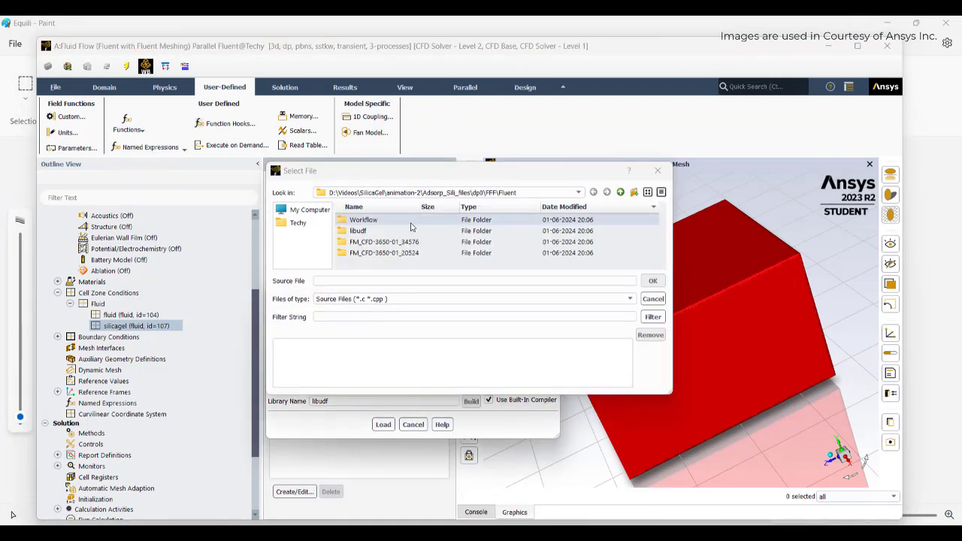
{"action": "left_click", "coordinate": [358, 231]}
{"action": "left_click", "coordinate": [434, 192]}
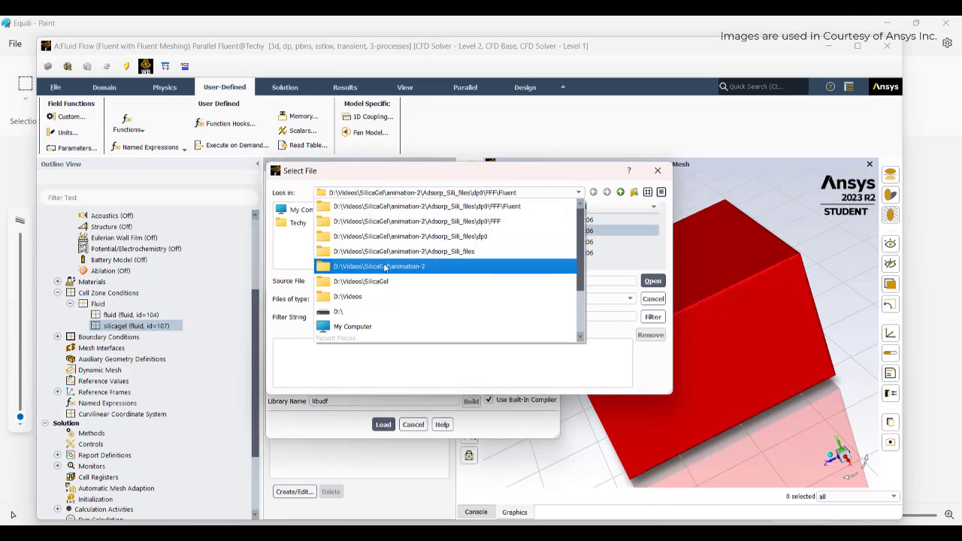
{"action": "left_click", "coordinate": [379, 282]}
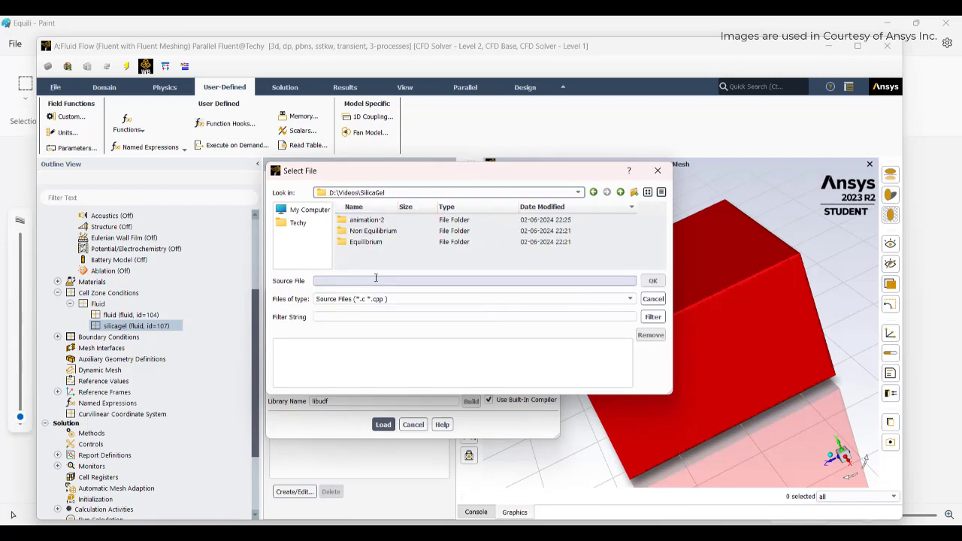
{"action": "double_click", "coordinate": [367, 241]}
{"action": "double_click", "coordinate": [368, 219]}
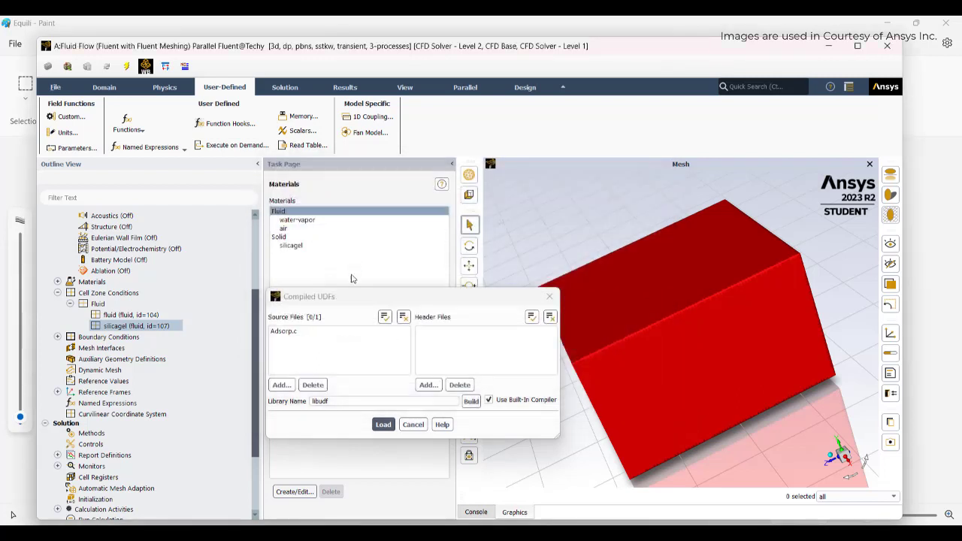
- Build the libudf library from Adsorp.c, check the compilation output in the console, and load the library
{"action": "left_click", "coordinate": [284, 331]}
{"action": "left_click", "coordinate": [470, 401]}
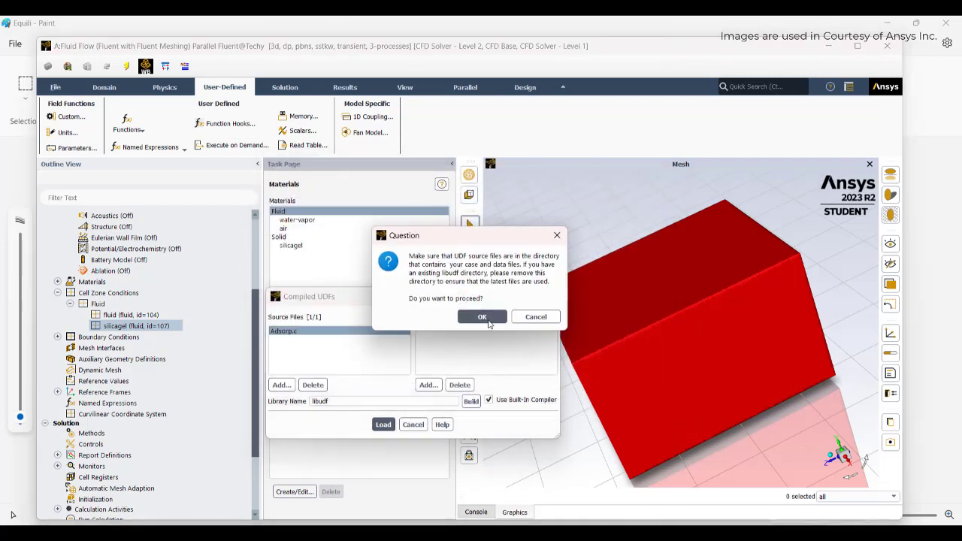
{"action": "left_click", "coordinate": [482, 317]}
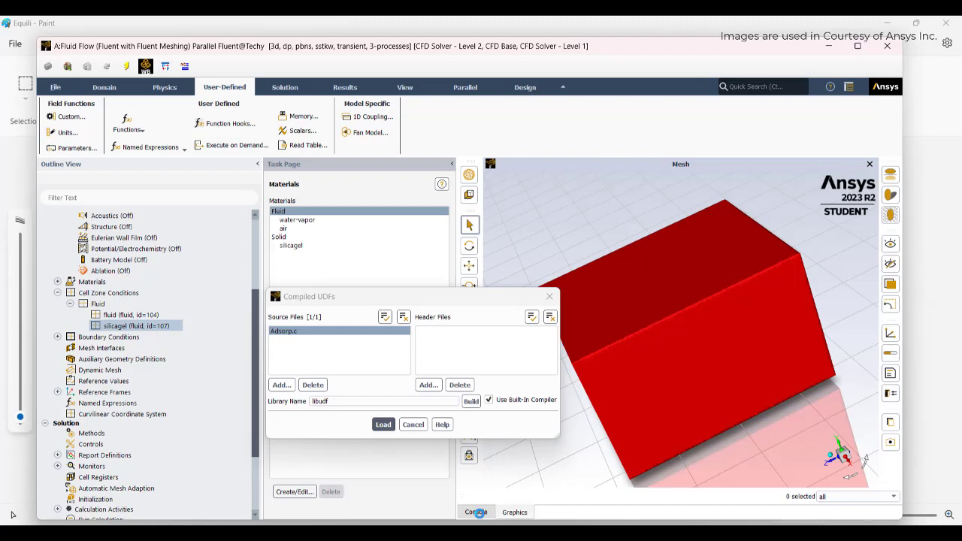
{"action": "left_click", "coordinate": [478, 513]}
{"action": "scroll", "coordinate": [511, 452], "scroll_direction": "down", "scroll_amount": 2}
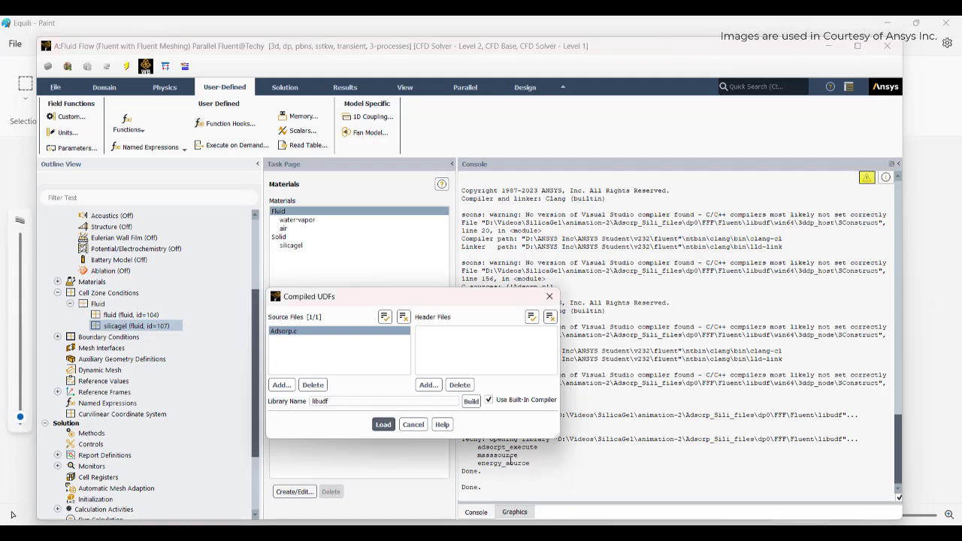
{"action": "key", "text": "Return"}
- Check the function hooks and accept adsorpt_execute::libudf as the Execute at End function
{"action": "left_click", "coordinate": [226, 124]}
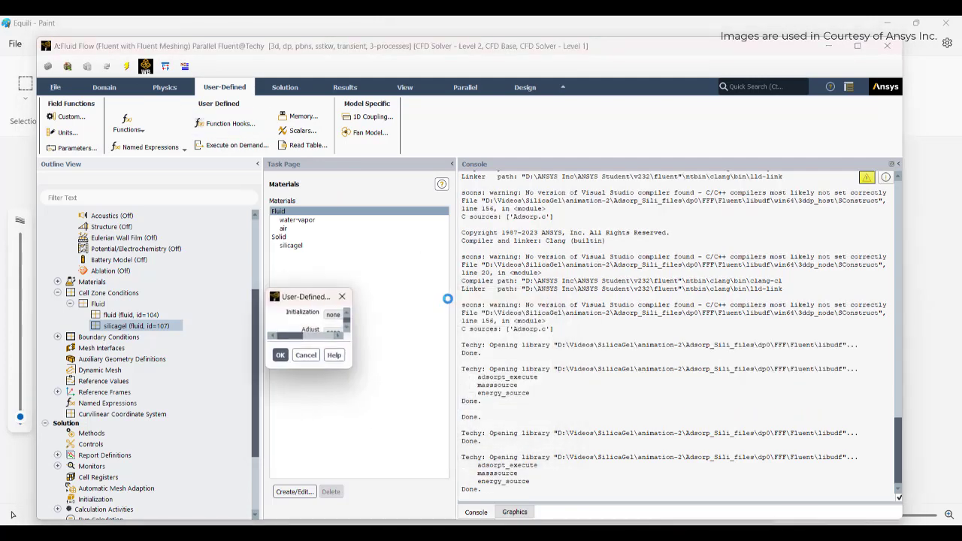
{"action": "left_click", "coordinate": [553, 194]}
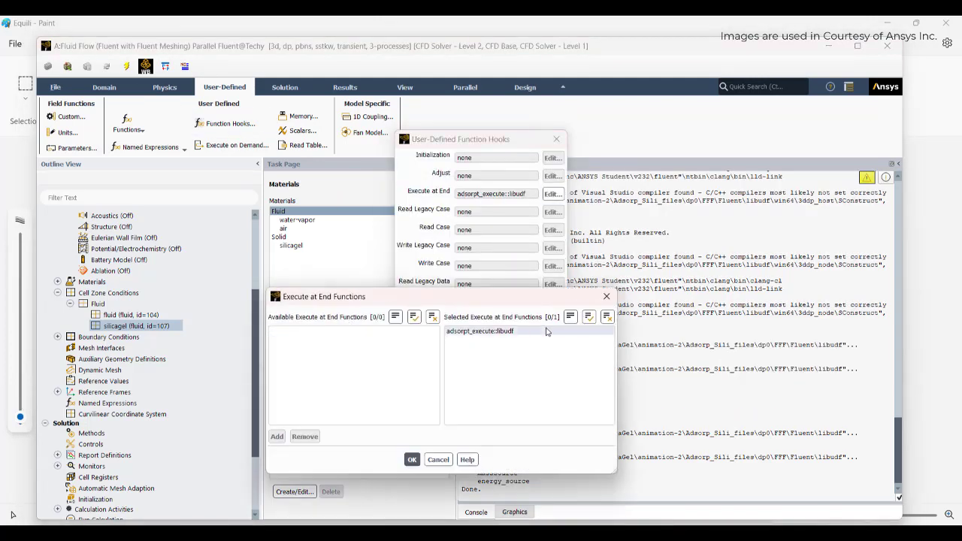
{"action": "left_click", "coordinate": [412, 460]}
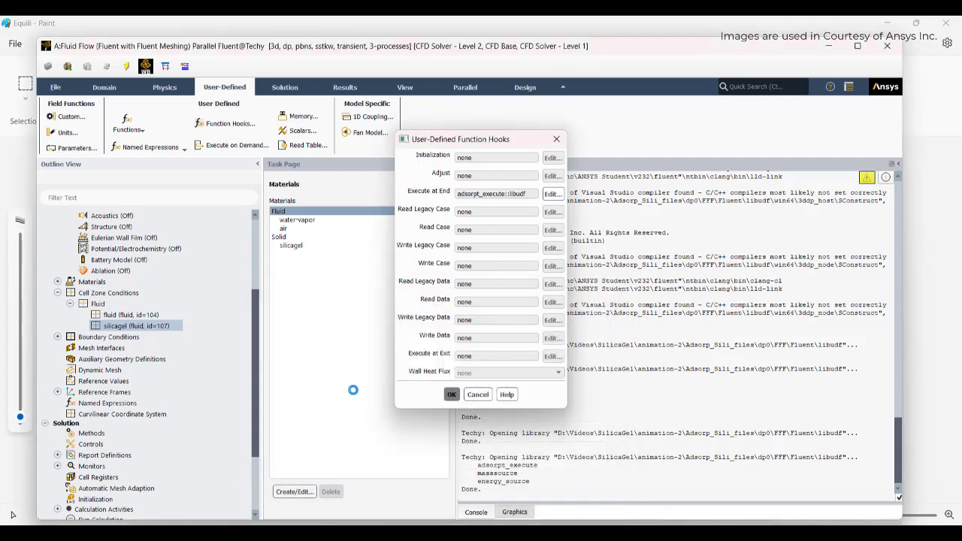
{"action": "key", "text": "Return"}
- Review the silicagel zone's mass source, accept energy_source::libudf as its energy source, and apply the zone settings
{"action": "double_click", "coordinate": [147, 326]}
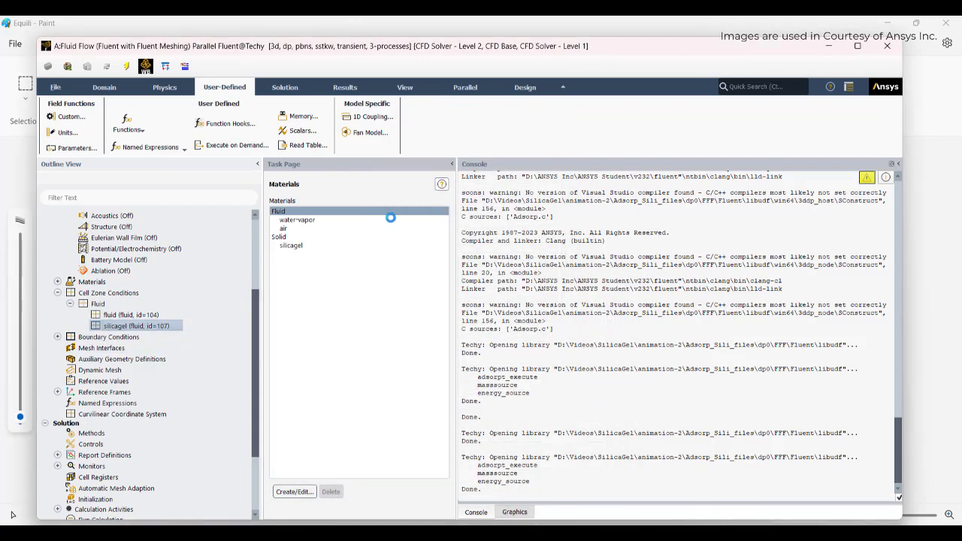
{"action": "left_click", "coordinate": [567, 174]}
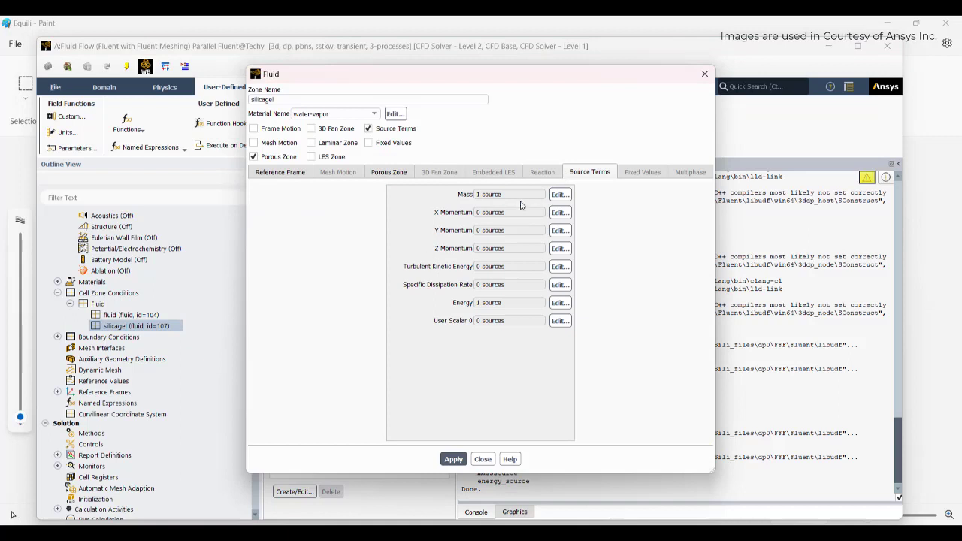
{"action": "left_click", "coordinate": [560, 194]}
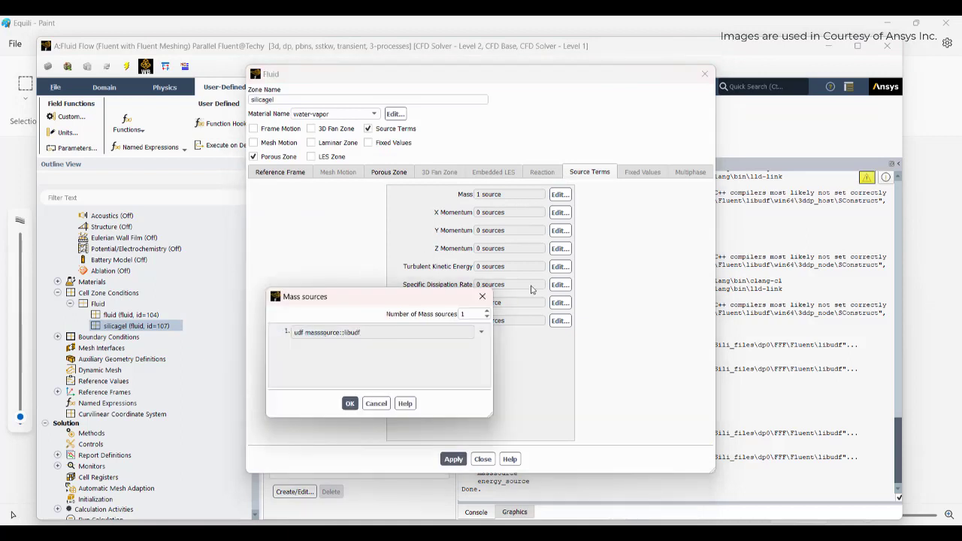
{"action": "left_click", "coordinate": [482, 296]}
{"action": "left_click", "coordinate": [560, 303]}
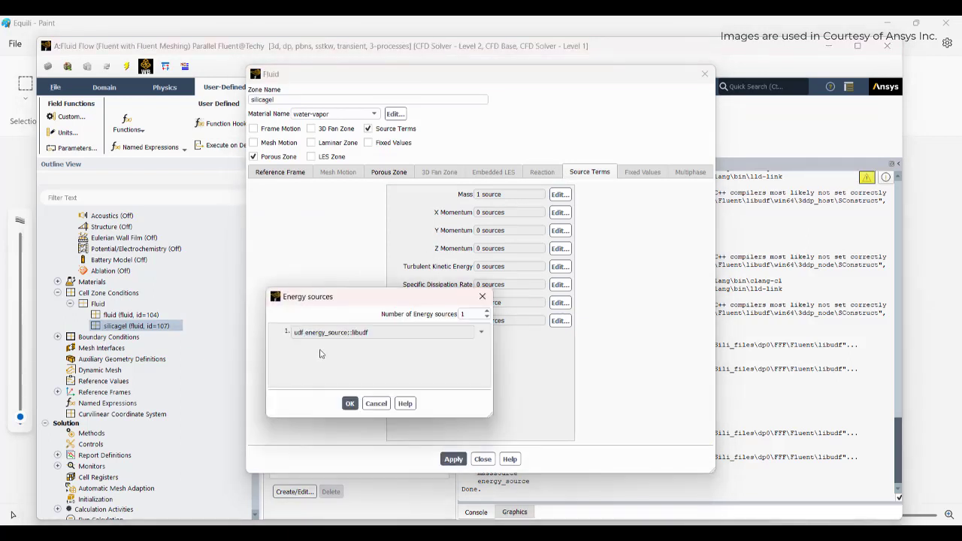
{"action": "left_click", "coordinate": [350, 404]}
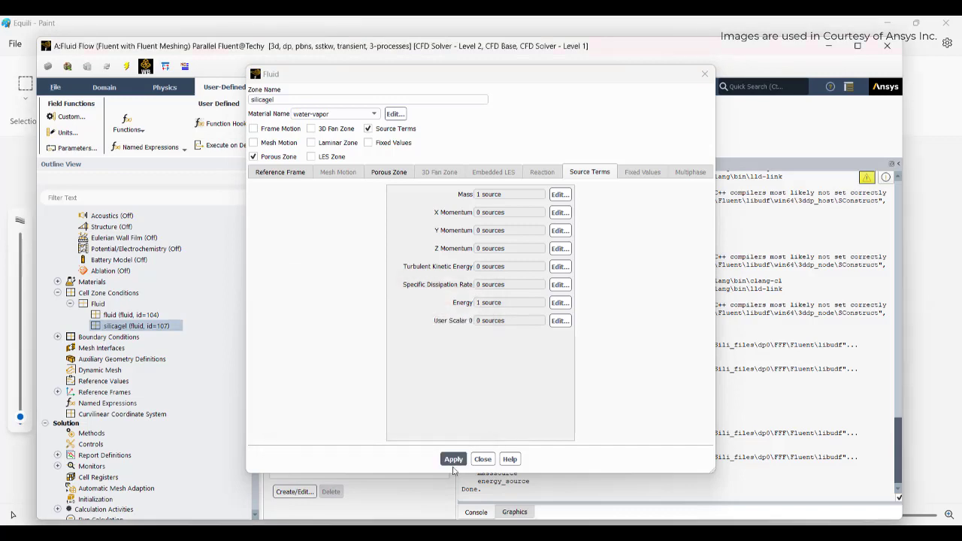
{"action": "left_click", "coordinate": [453, 459]}
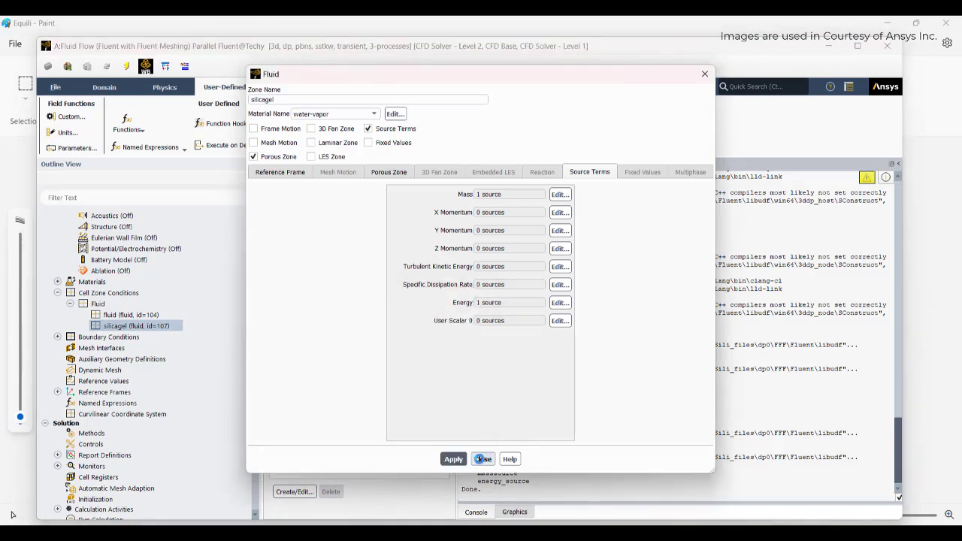
{"action": "left_click", "coordinate": [482, 459]}
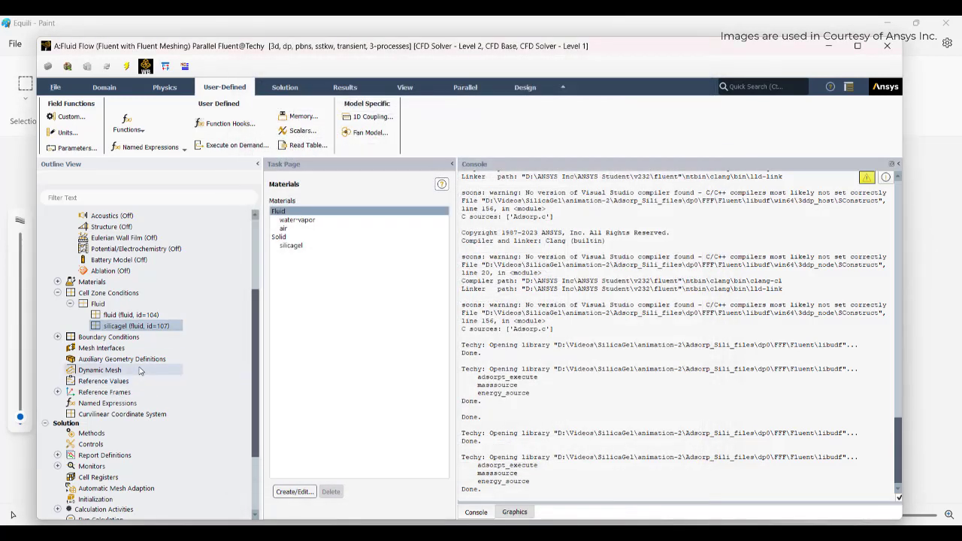
{"action": "left_click", "coordinate": [141, 329]}
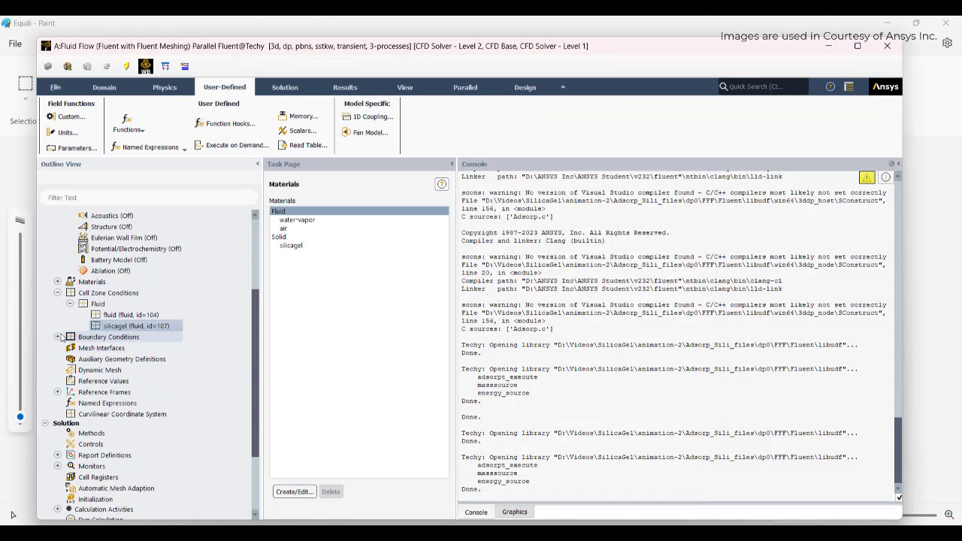
- Review the momentum and thermal settings of the pressure inlet boundary
{"action": "left_click", "coordinate": [58, 337]}
{"action": "left_click", "coordinate": [69, 348]}
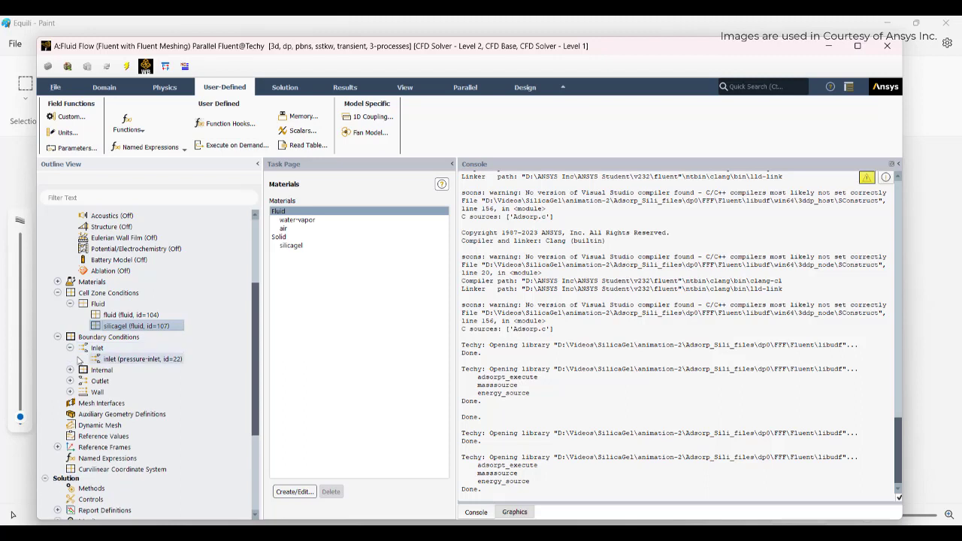
{"action": "left_click", "coordinate": [139, 358]}
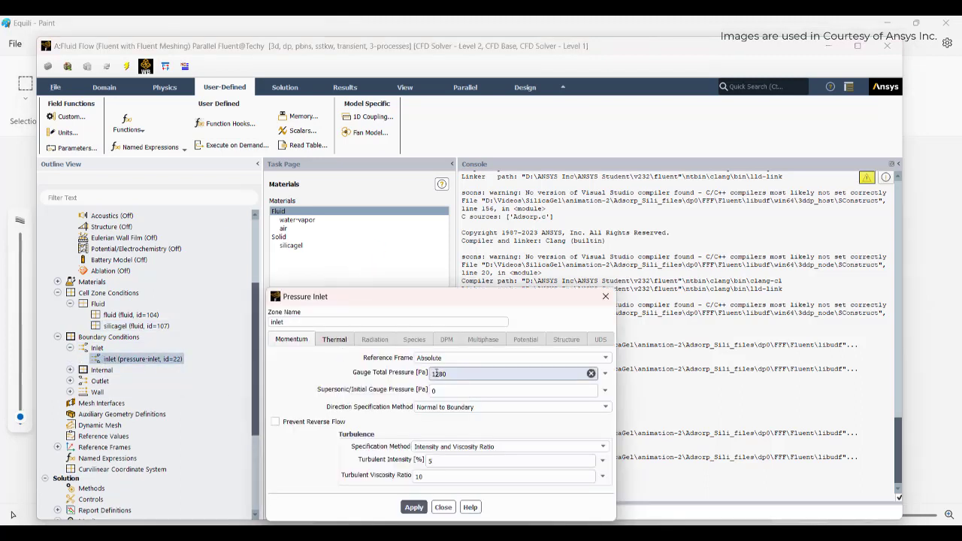
{"action": "left_click", "coordinate": [333, 340]}
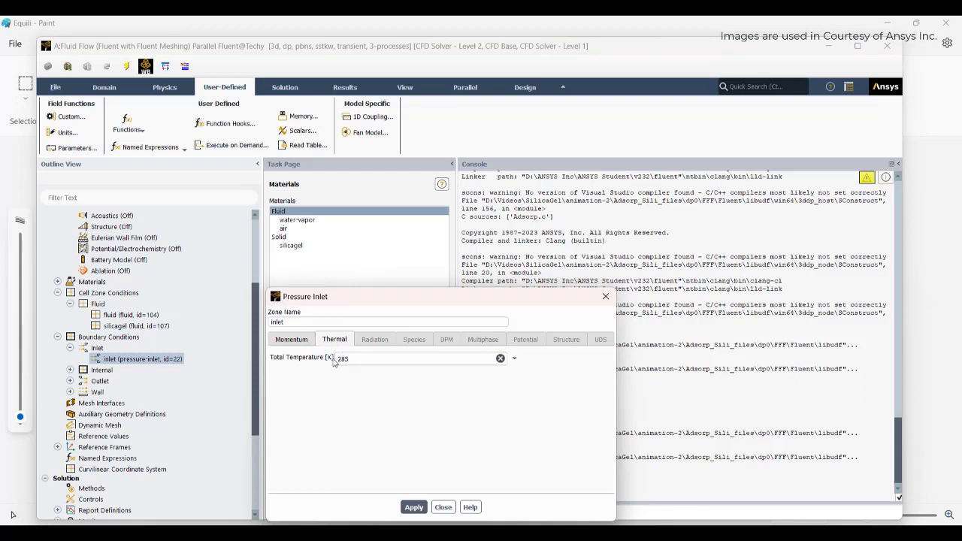
{"action": "left_click", "coordinate": [605, 297]}
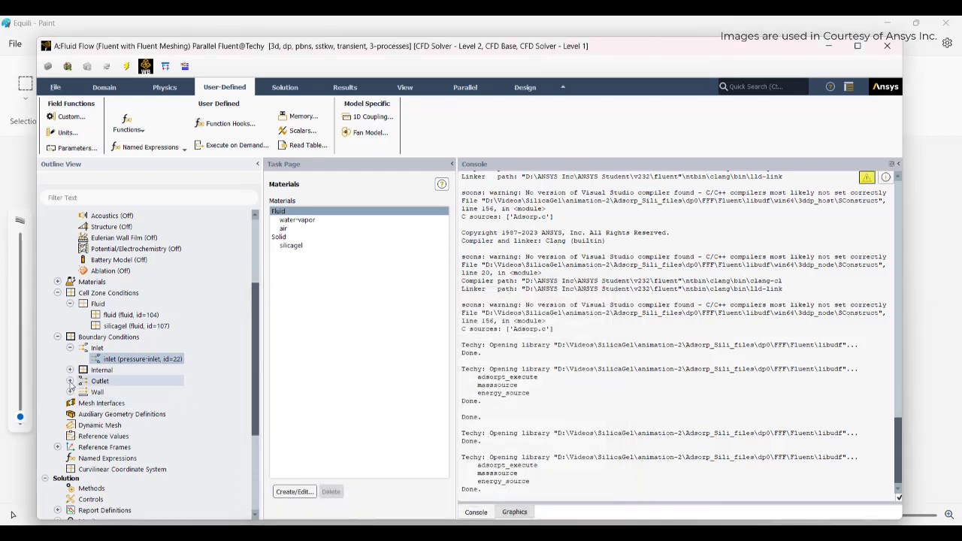
- Review the momentum and thermal settings of the pressure outlet boundary
{"action": "left_click", "coordinate": [70, 380]}
{"action": "left_click", "coordinate": [143, 391]}
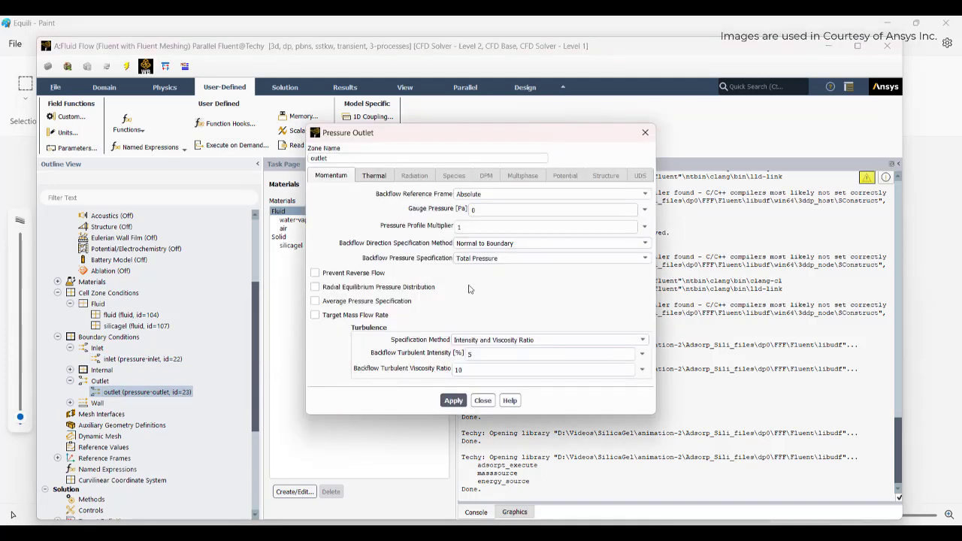
{"action": "left_click", "coordinate": [374, 178]}
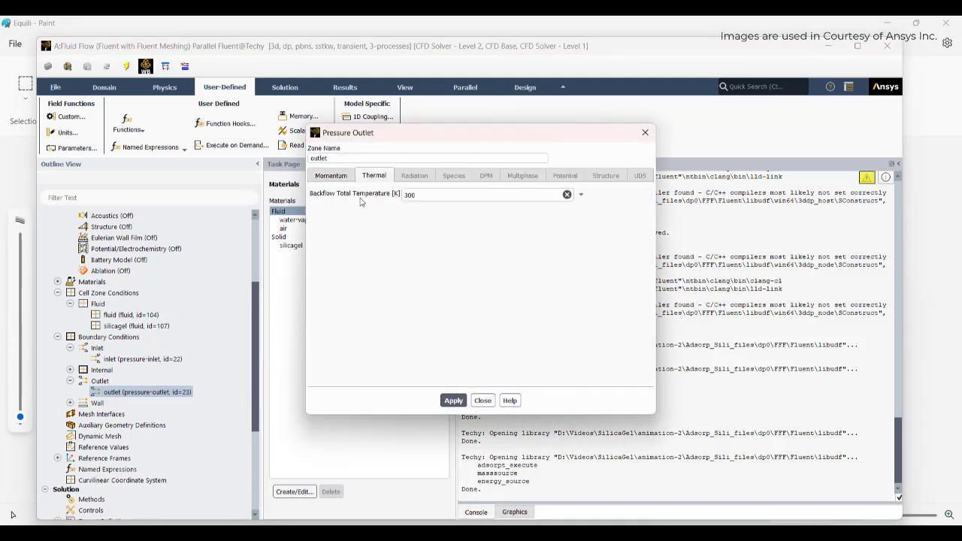
{"action": "left_click", "coordinate": [645, 132]}
- Review the solution methods, including the spatial discretization schemes and the transient formulation
{"action": "scroll", "coordinate": [96, 376], "scroll_direction": "down", "scroll_amount": 4}
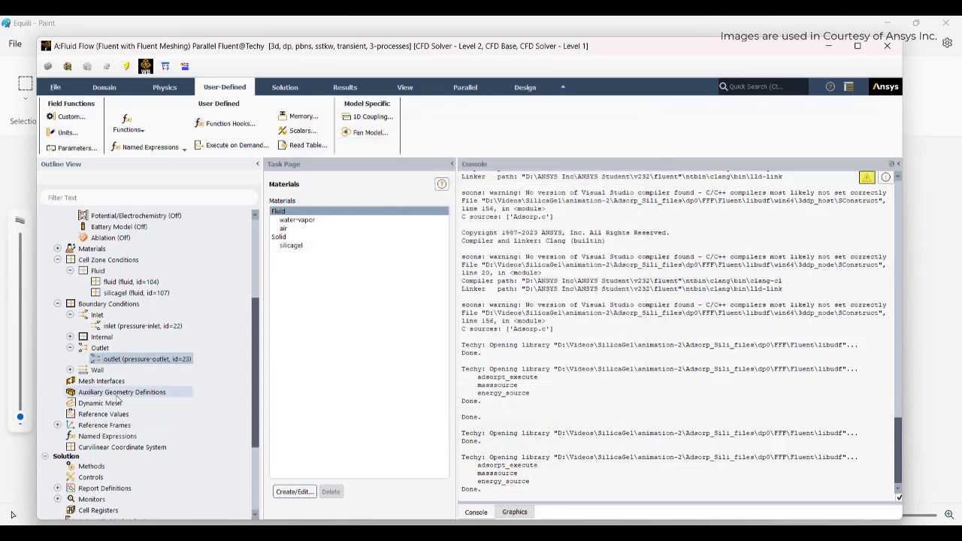
{"action": "left_click", "coordinate": [97, 372]}
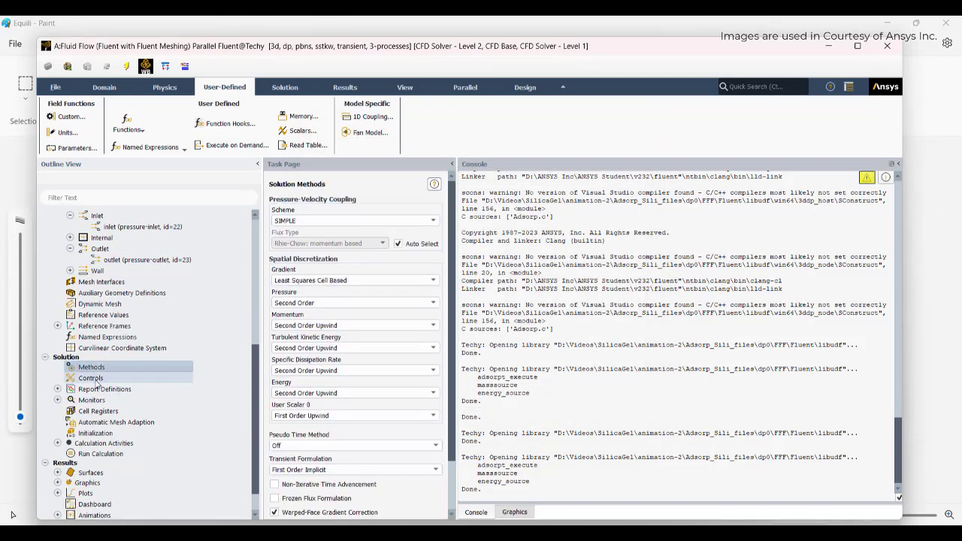
{"action": "scroll", "coordinate": [323, 355], "scroll_direction": "down", "scroll_amount": 3}
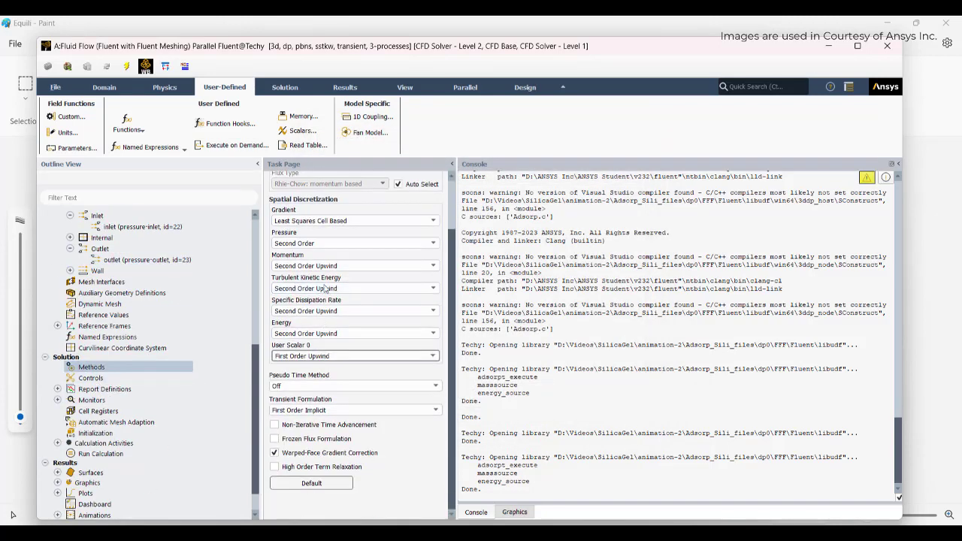
- Review the under-relaxation factors and check which equations are selected for solving, including User Scalar 0
{"action": "left_click", "coordinate": [91, 378]}
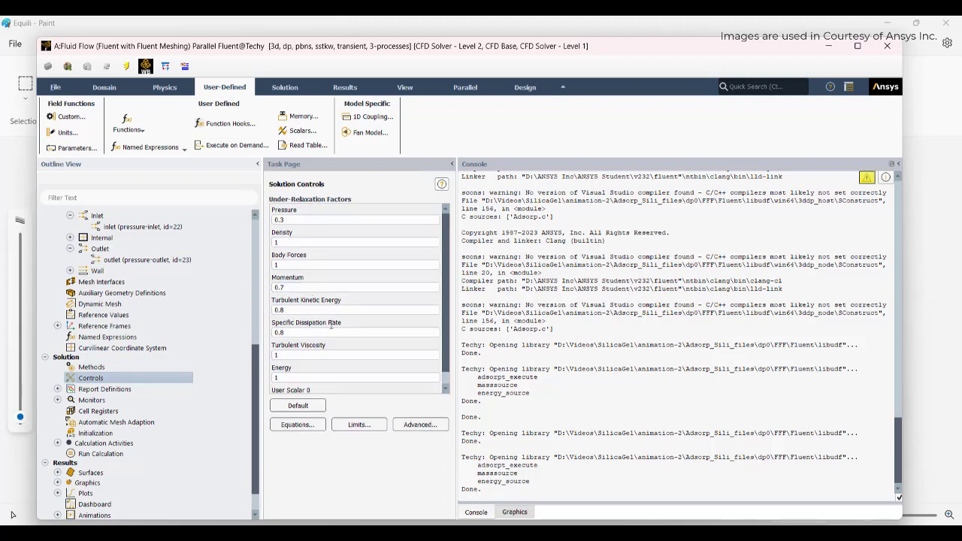
{"action": "left_click", "coordinate": [298, 425]}
{"action": "left_click", "coordinate": [293, 348]}
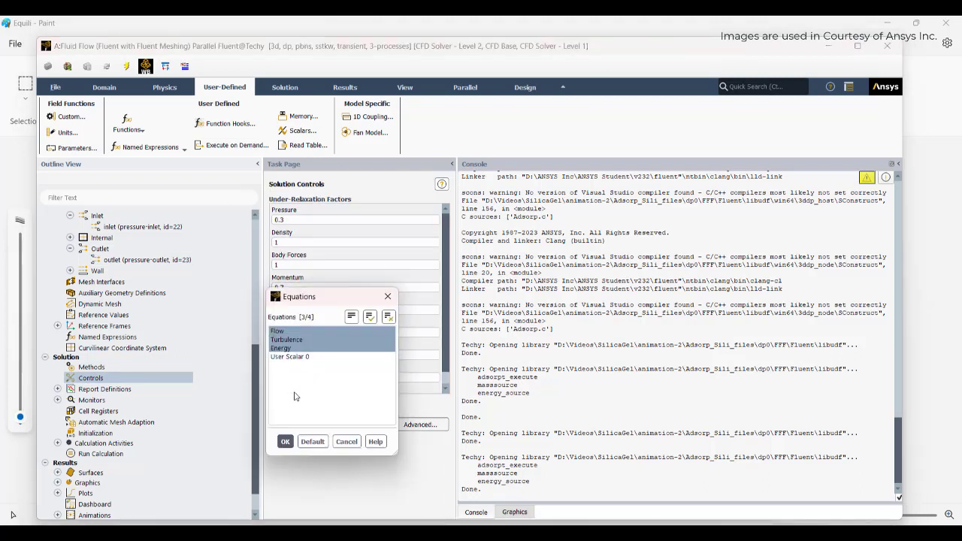
{"action": "left_click", "coordinate": [388, 296]}
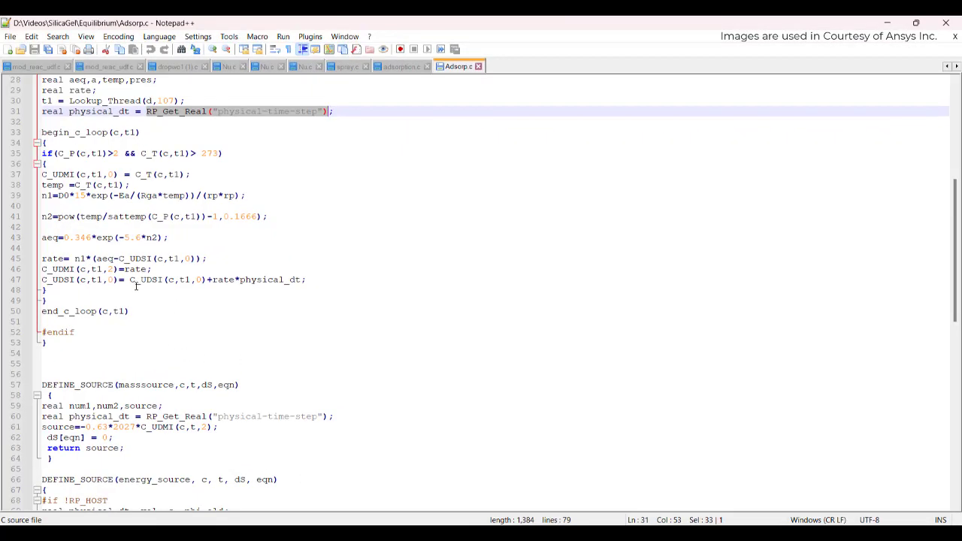
- Highlight the right-hand and left-hand C_UDSI(c,t1,0) terms on line 47 of Adsorp.c in Notepad++, then return to Fluent
{"action": "left_click_drag", "start_coordinate": [131, 279], "coordinate": [203, 278]}
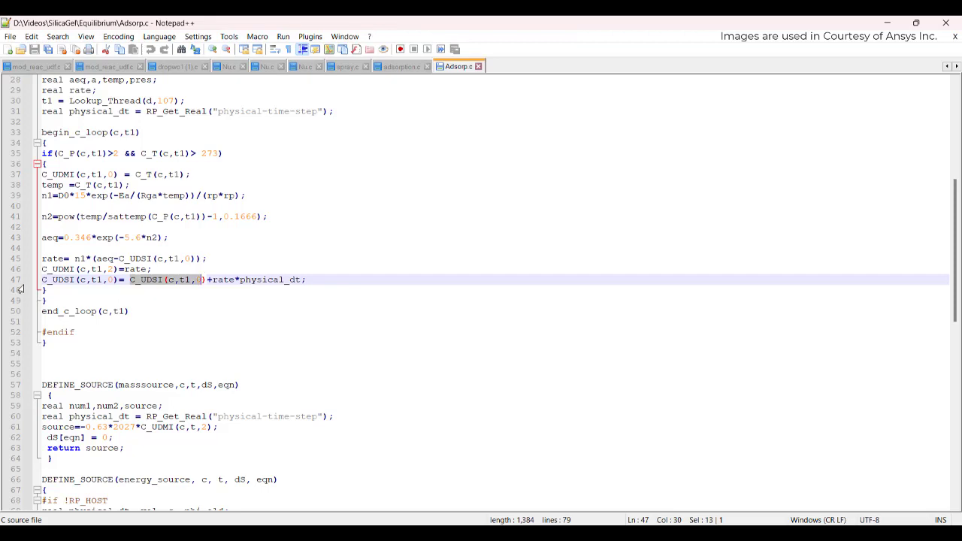
{"action": "left_click_drag", "start_coordinate": [42, 280], "coordinate": [118, 280]}
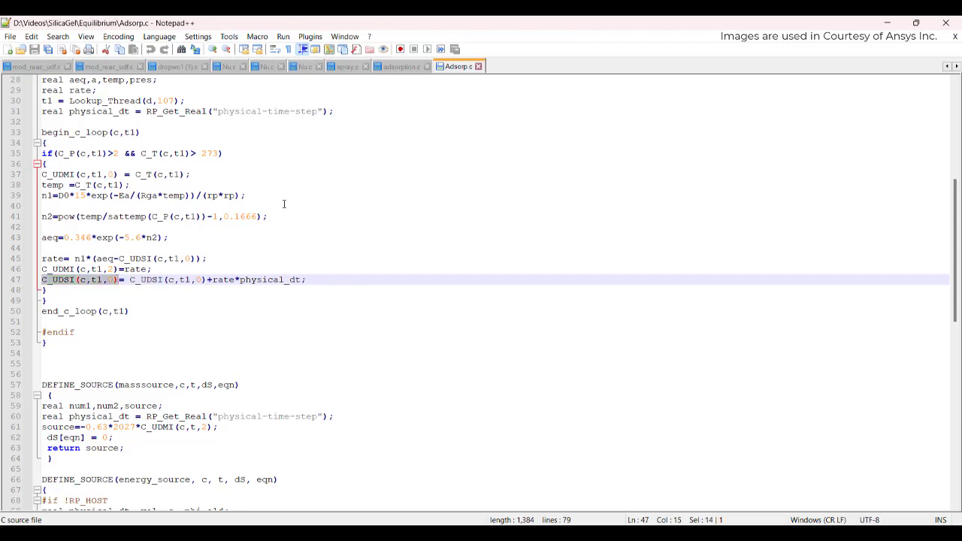
{"action": "left_click", "coordinate": [887, 23]}
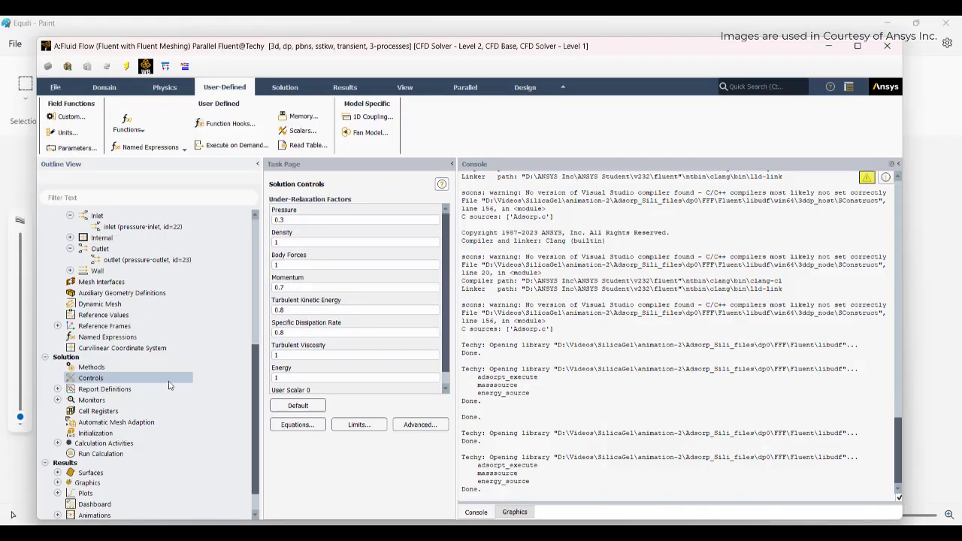
- Initialize the solution with Standard Initialization, using a temperature of 285 K and User Scalar 0 set to 0
{"action": "left_click", "coordinate": [96, 434]}
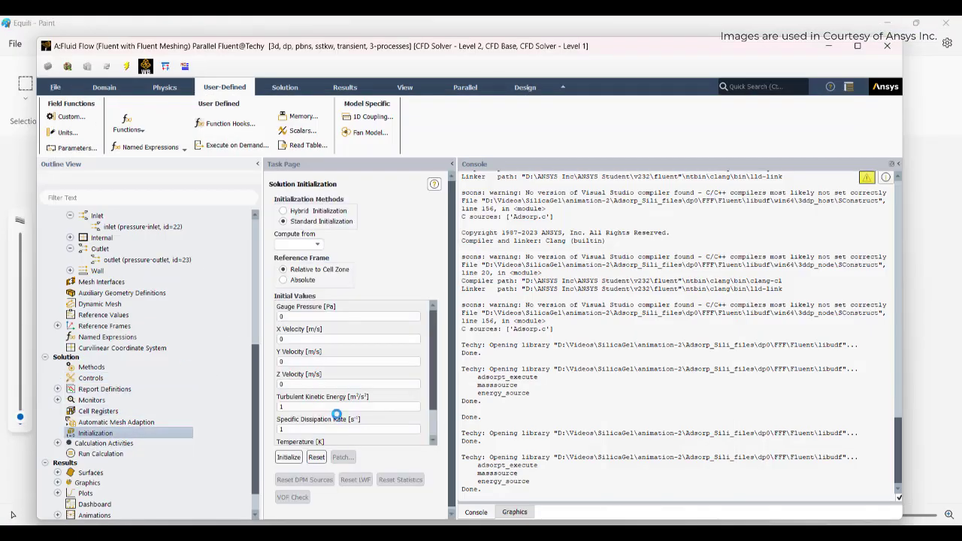
{"action": "left_click", "coordinate": [288, 457]}
{"action": "scroll", "coordinate": [368, 372], "scroll_direction": "down", "scroll_amount": 2}
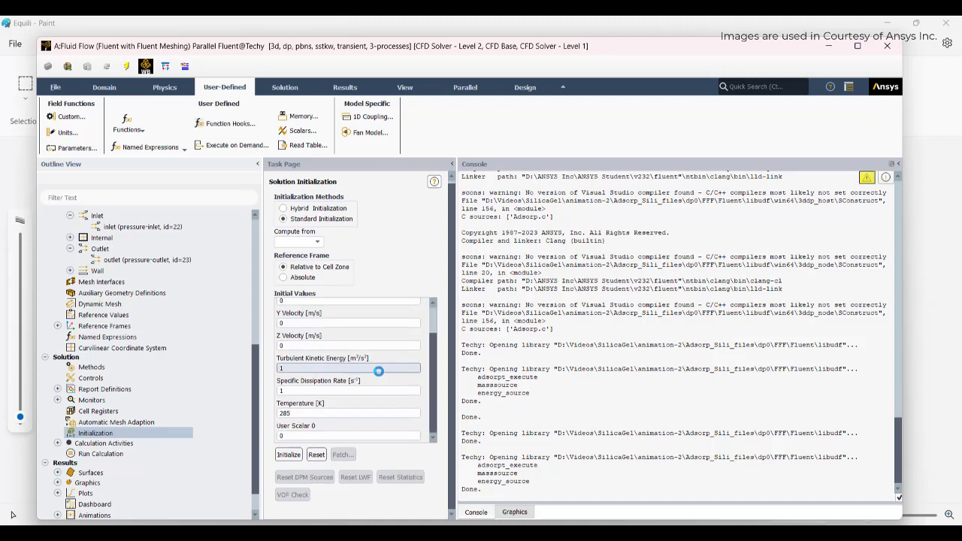
{"action": "left_click", "coordinate": [470, 299]}
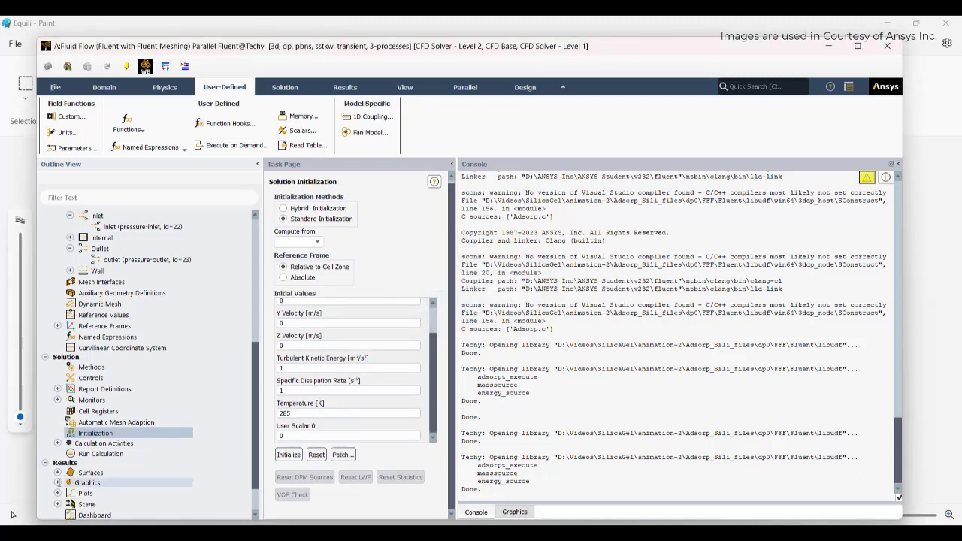
- Display contour-1, the filled contour of user-defined Scalar-0 on plane-5, in the graphics window
{"action": "scroll", "coordinate": [121, 421], "scroll_direction": "down", "scroll_amount": 2}
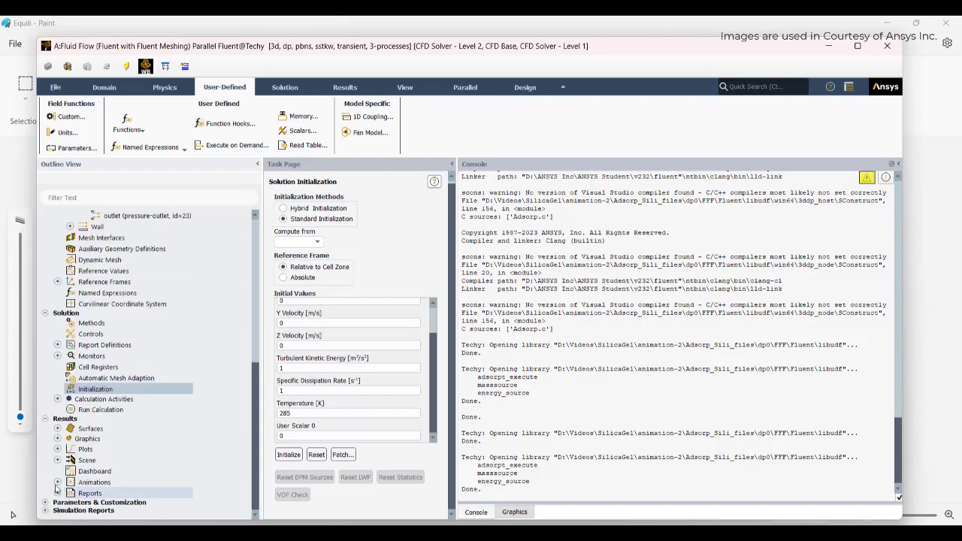
{"action": "left_click", "coordinate": [57, 399]}
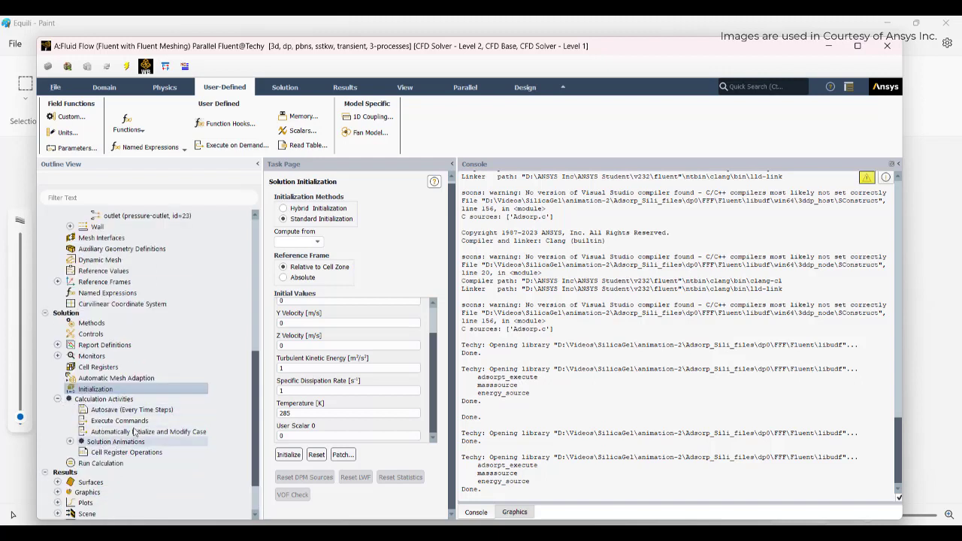
{"action": "scroll", "coordinate": [113, 446], "scroll_direction": "down", "scroll_amount": 2}
{"action": "left_click", "coordinate": [58, 437]}
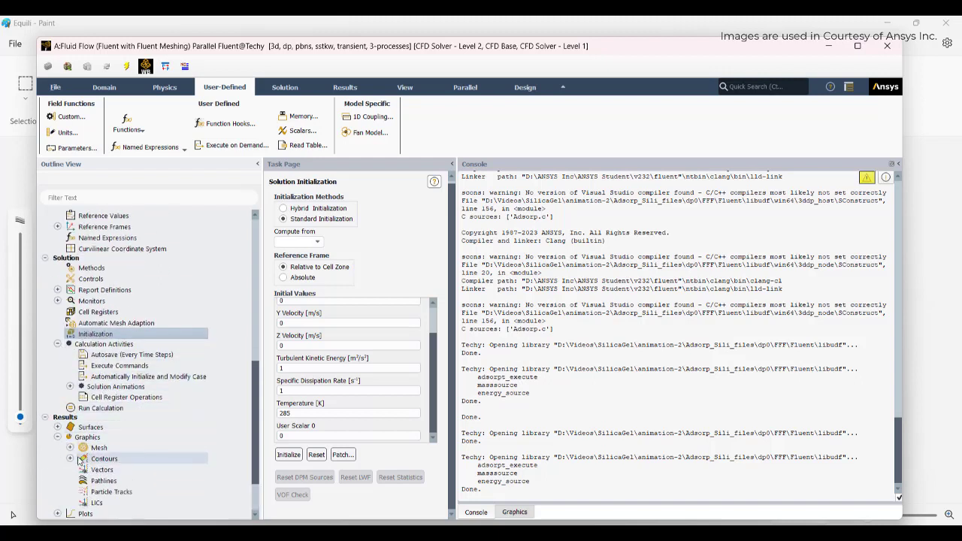
{"action": "left_click", "coordinate": [70, 458]}
{"action": "left_click", "coordinate": [117, 491]}
{"action": "double_click", "coordinate": [117, 492]}
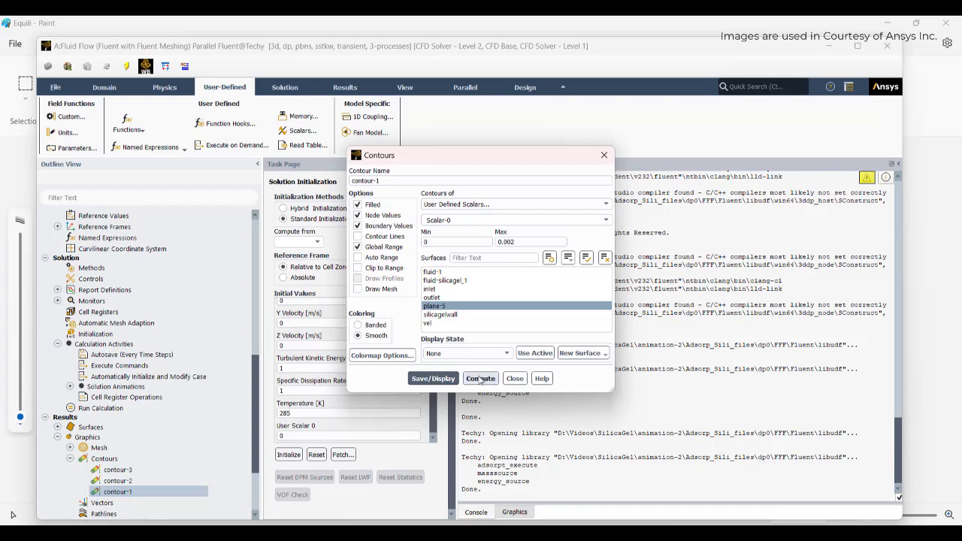
{"action": "left_click", "coordinate": [432, 378]}
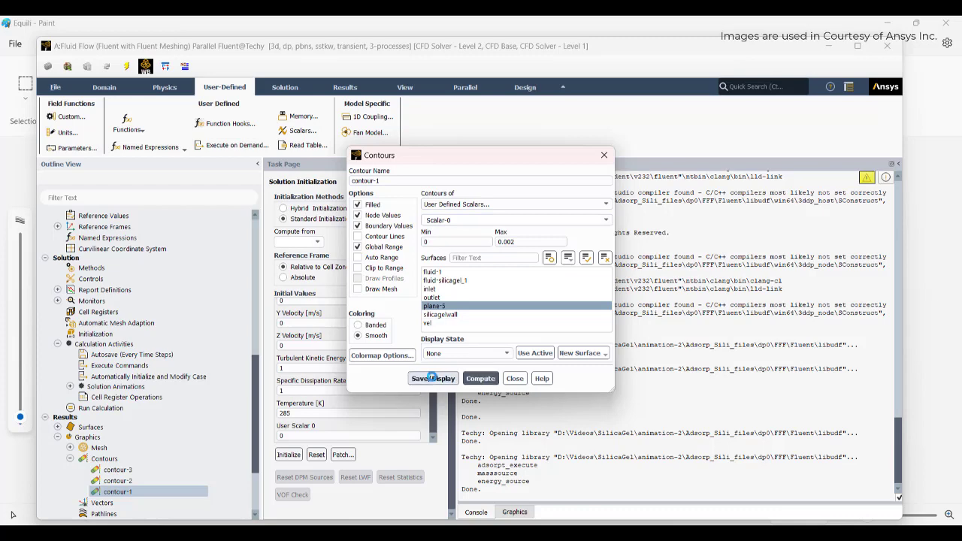
{"action": "left_click", "coordinate": [515, 378]}
{"action": "left_click", "coordinate": [516, 513]}
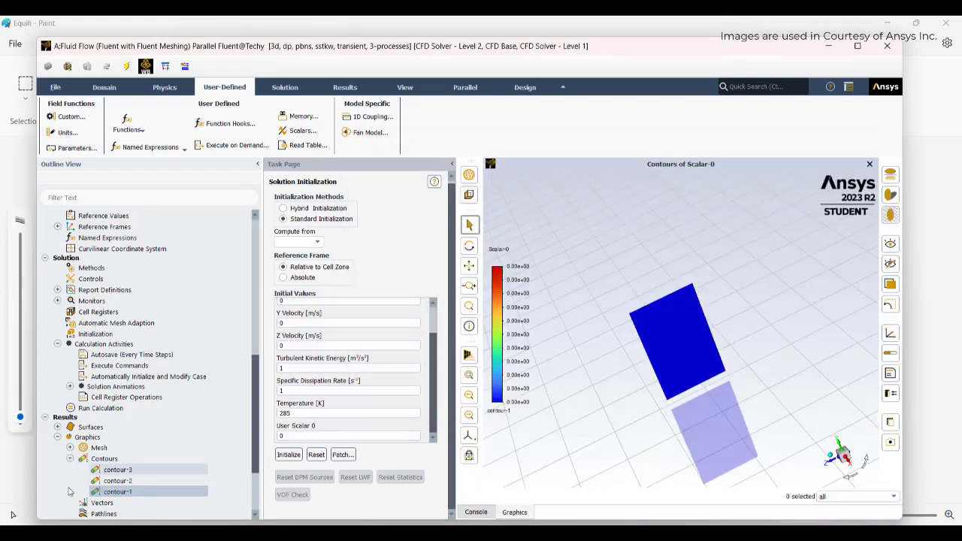
- Review the static temperature settings of contour-2 and the velocity magnitude definition of the vel iso-surface
{"action": "scroll", "coordinate": [129, 462], "scroll_direction": "down", "scroll_amount": 3}
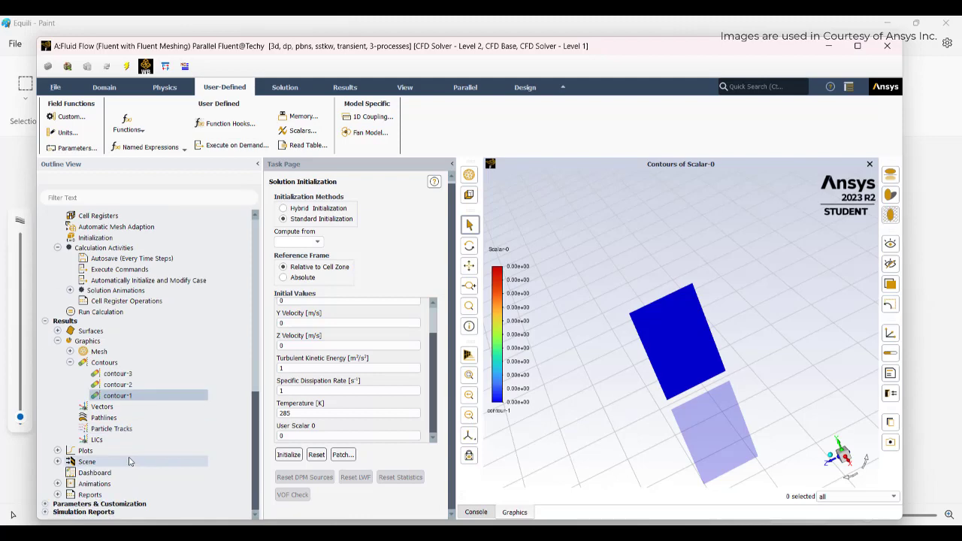
{"action": "double_click", "coordinate": [117, 384]}
{"action": "left_click", "coordinate": [515, 378]}
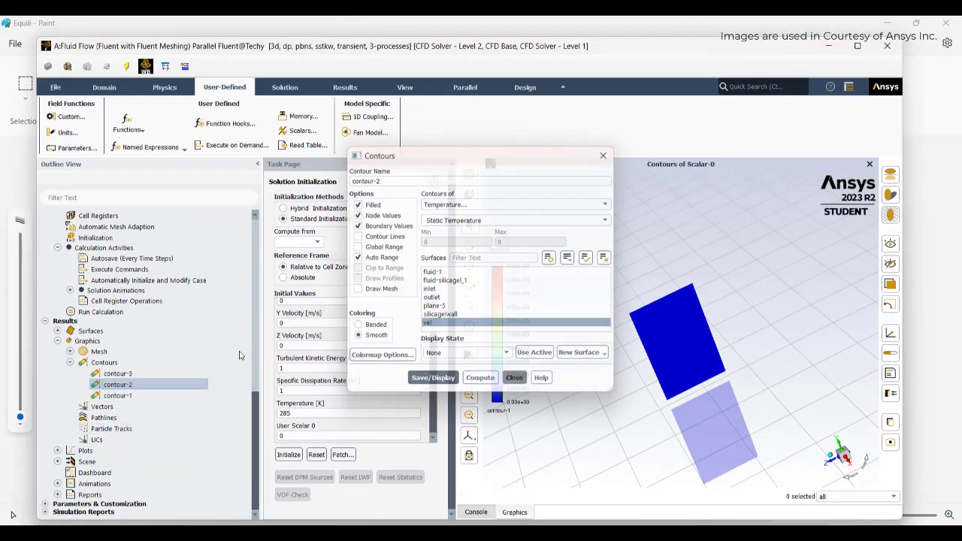
{"action": "left_click", "coordinate": [57, 331]}
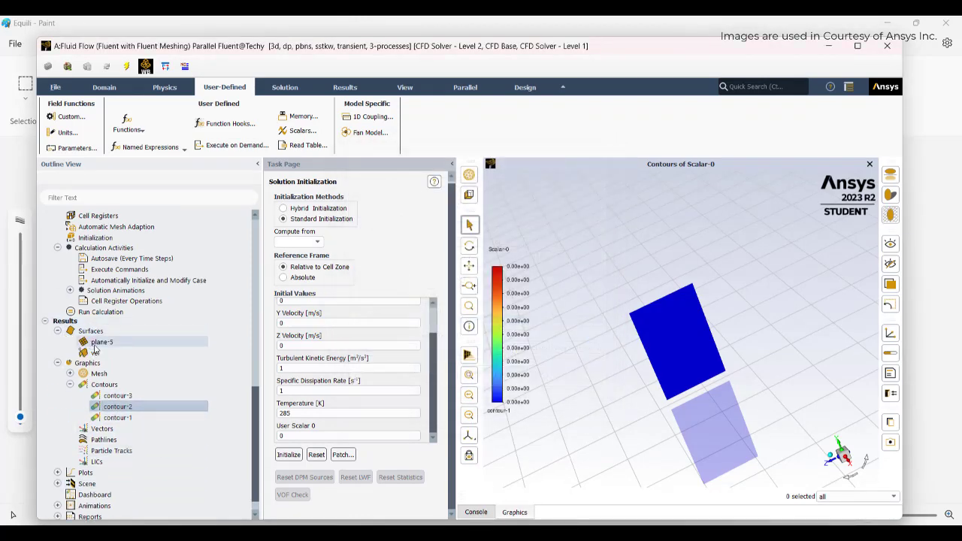
{"action": "left_click", "coordinate": [94, 353]}
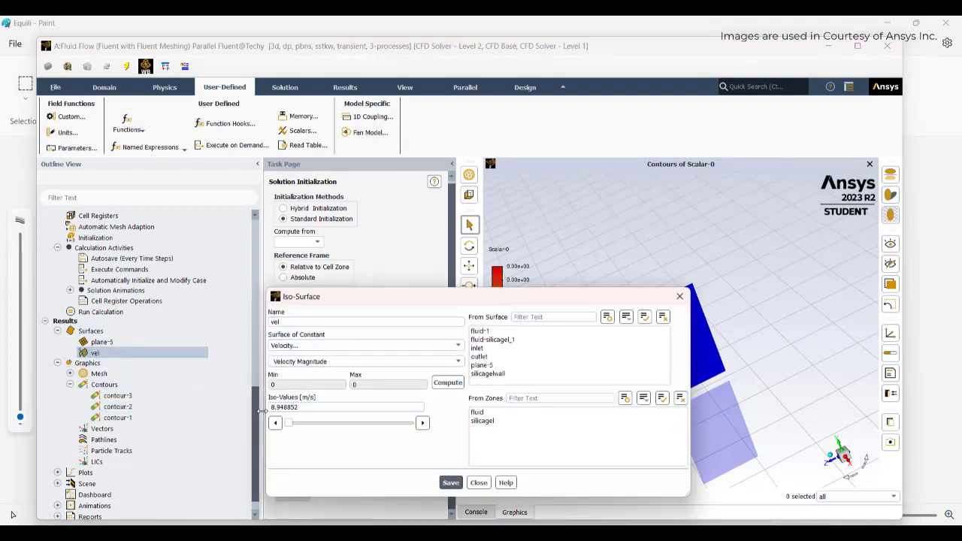
{"action": "left_click", "coordinate": [475, 483]}
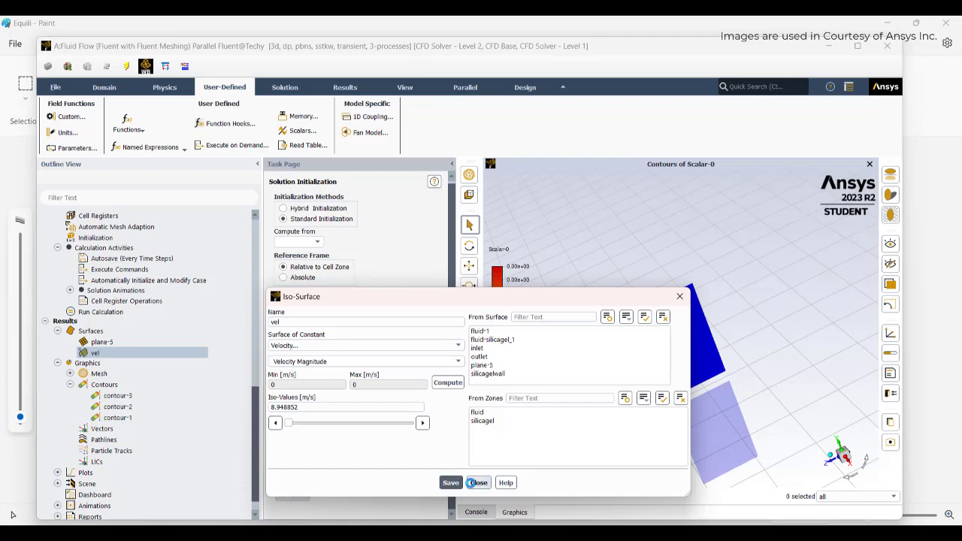
- Display scene-1 combining contour-2, contour-1 and mesh-1, and inspect the silica gel cylinder inside the enclosure
{"action": "scroll", "coordinate": [151, 451], "scroll_direction": "down", "scroll_amount": 1}
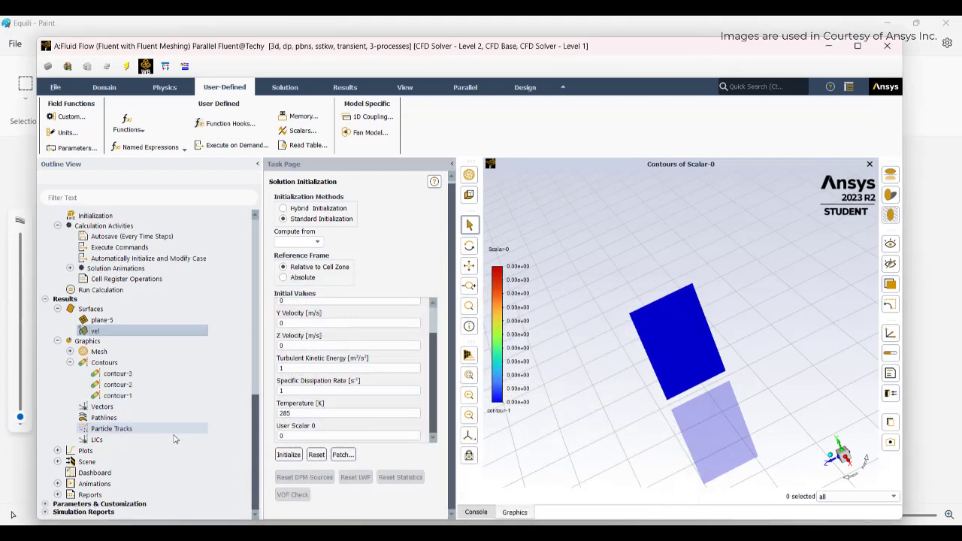
{"action": "double_click", "coordinate": [94, 484]}
{"action": "scroll", "coordinate": [120, 474], "scroll_direction": "down", "scroll_amount": 1}
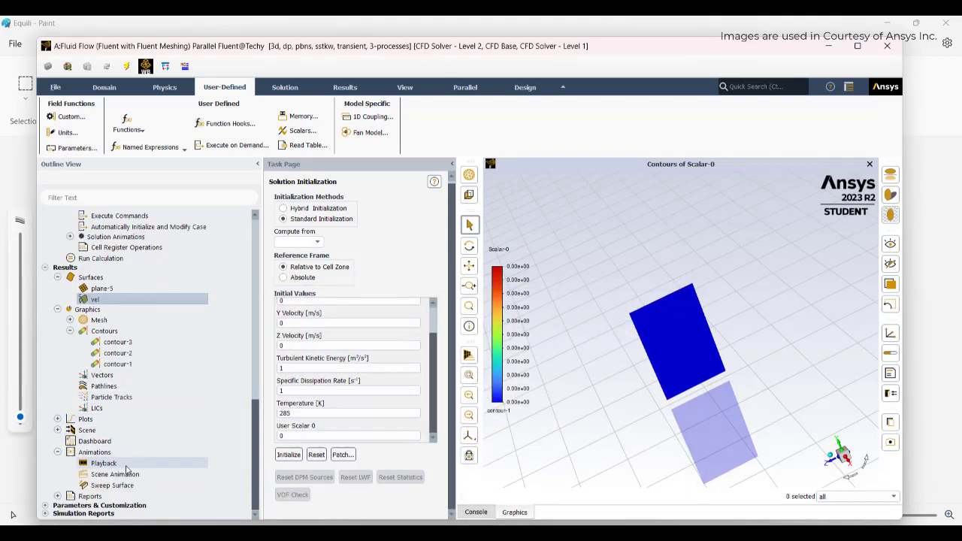
{"action": "double_click", "coordinate": [87, 430]}
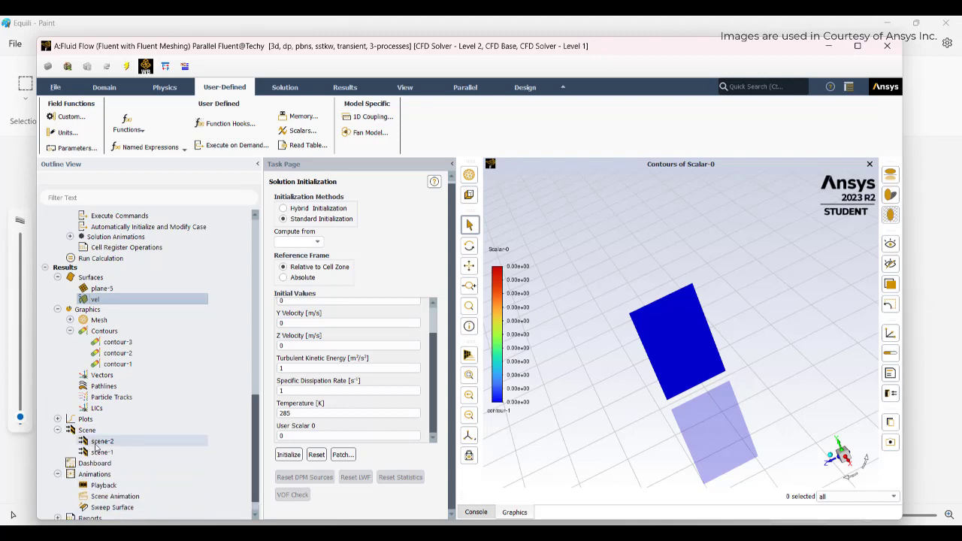
{"action": "double_click", "coordinate": [100, 453]}
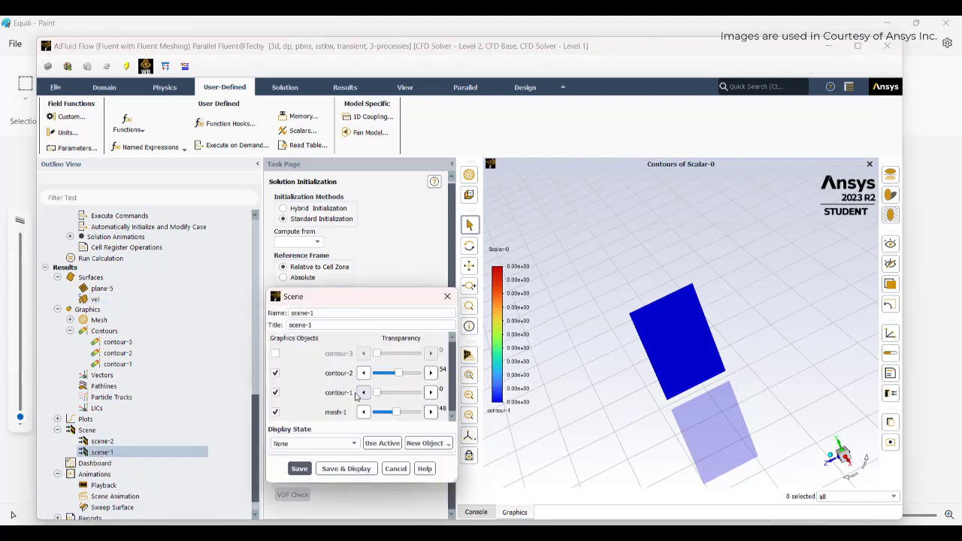
{"action": "left_click", "coordinate": [425, 443]}
{"action": "left_click", "coordinate": [348, 435]}
{"action": "left_click", "coordinate": [343, 469]}
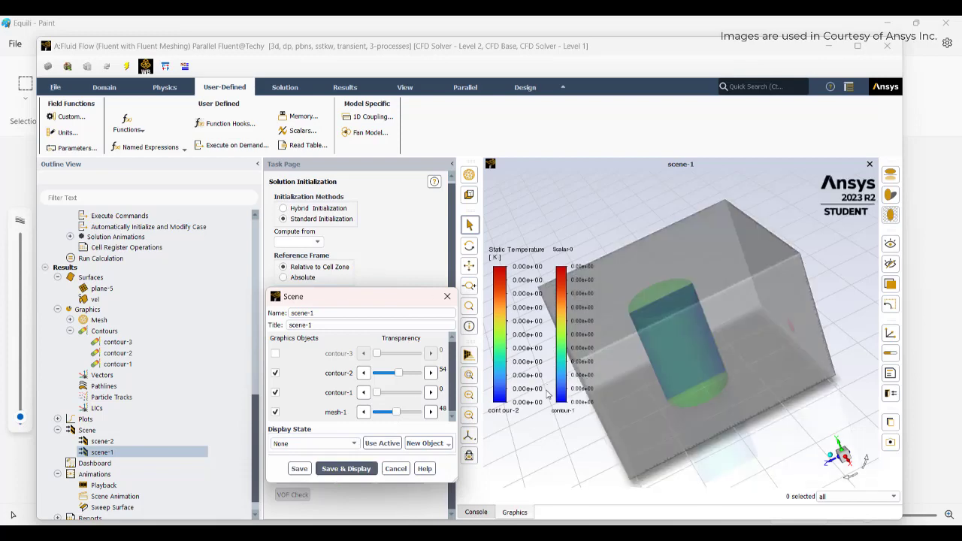
{"action": "left_click_drag", "start_coordinate": [657, 303], "coordinate": [633, 262]}
{"action": "middle_click_drag", "start_coordinate": [714, 306], "coordinate": [791, 305]}
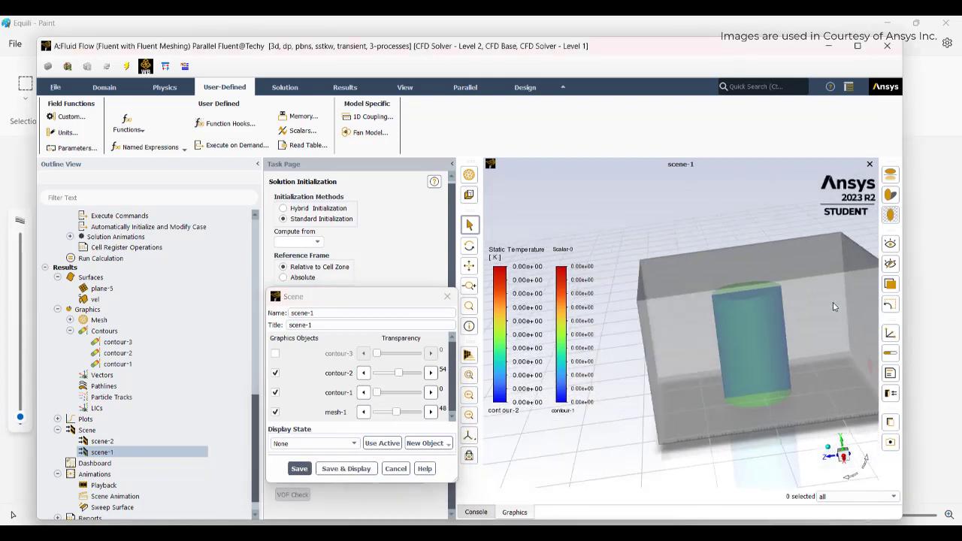
{"action": "left_click", "coordinate": [395, 468]}
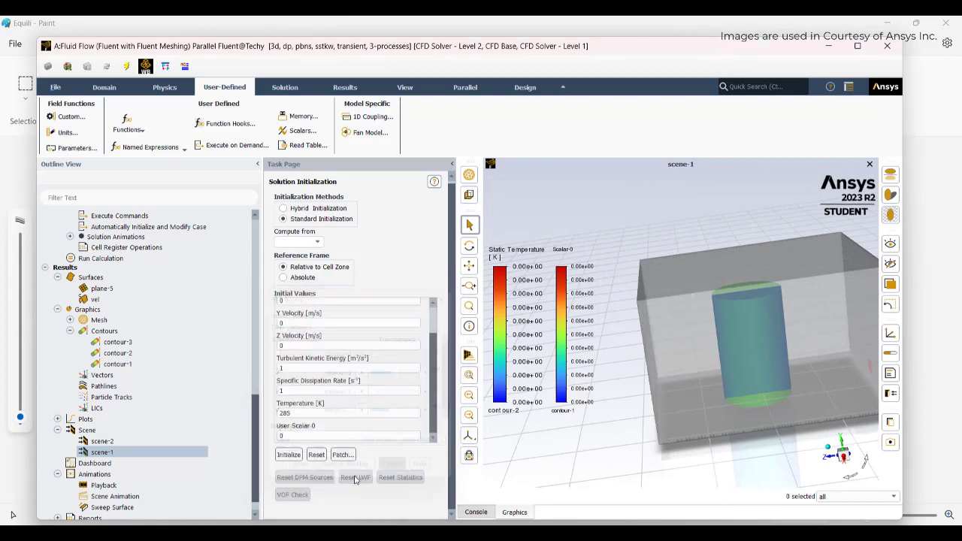
- Review the graphics objects and transparencies of scene-2 and the static temperature settings of contour-3
{"action": "double_click", "coordinate": [102, 441]}
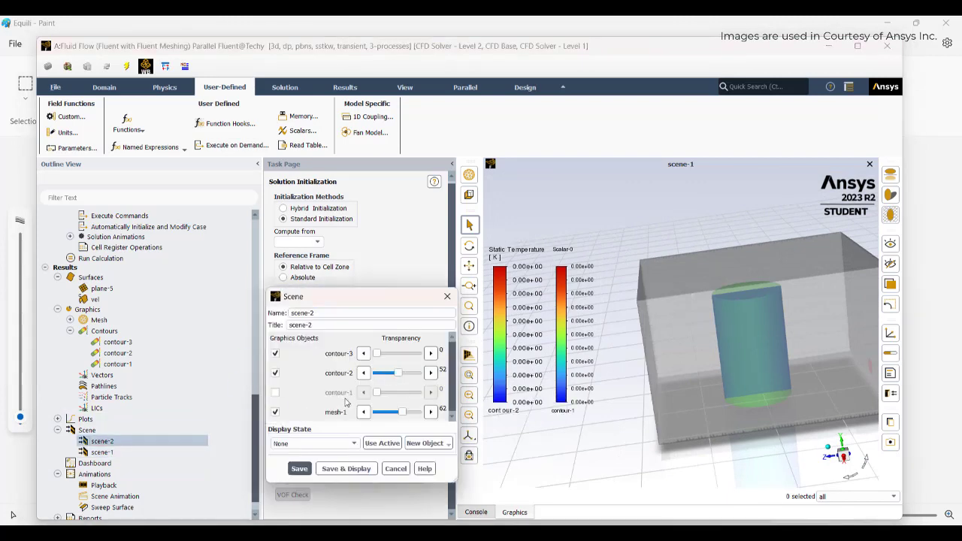
{"action": "left_click", "coordinate": [396, 468]}
{"action": "left_click", "coordinate": [130, 344]}
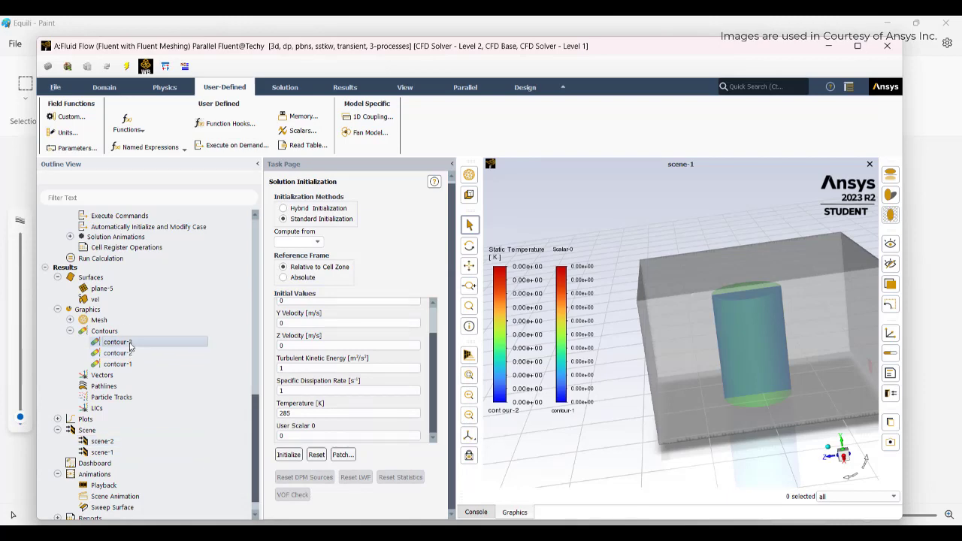
{"action": "double_click", "coordinate": [129, 344]}
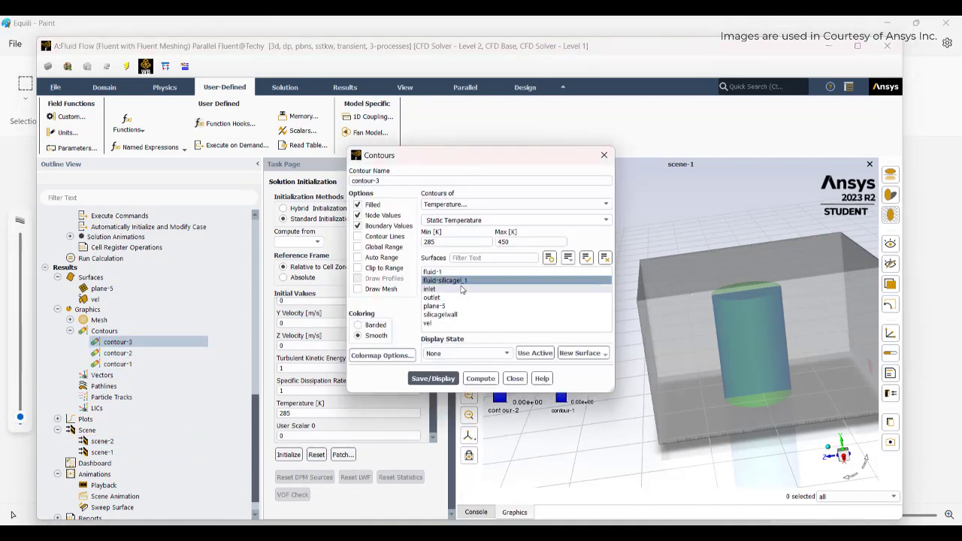
{"action": "left_click", "coordinate": [515, 378]}
- Open the Run Calculation settings
{"action": "scroll", "coordinate": [142, 397], "scroll_direction": "up", "scroll_amount": 2}
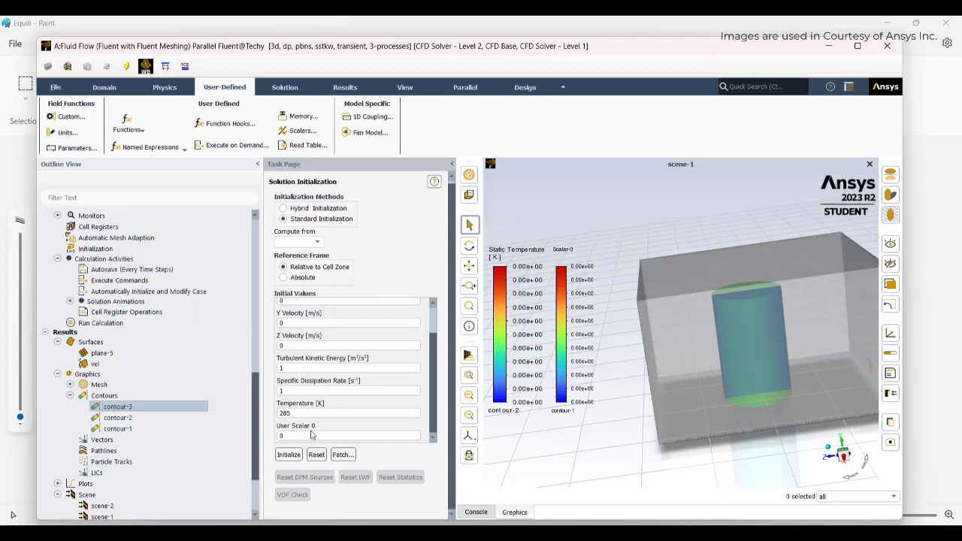
{"action": "double_click", "coordinate": [101, 323]}
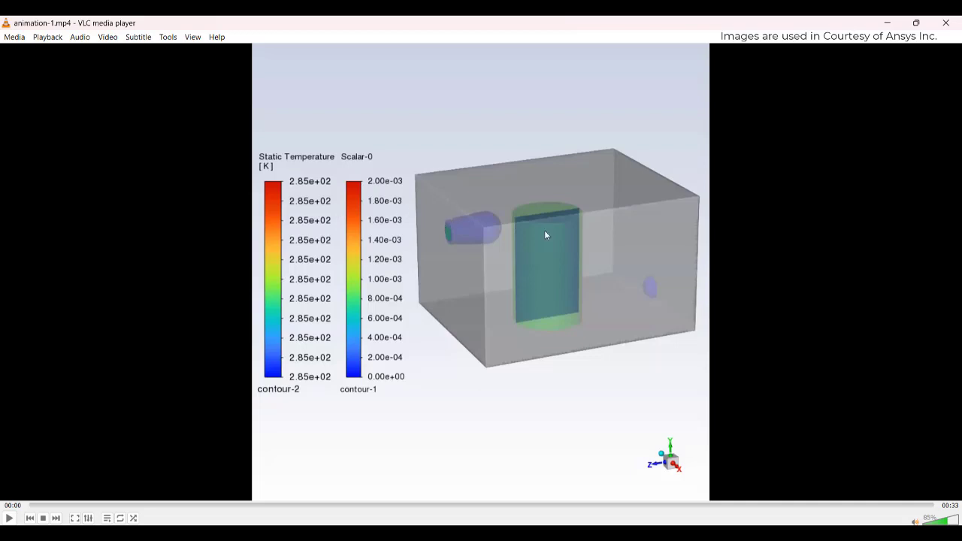
- Play animation-1.mp4 in VLC media player to examine the Scalar-0 and temperature contours, pause it at 00:27 and close it
{"action": "left_click", "coordinate": [10, 518]}
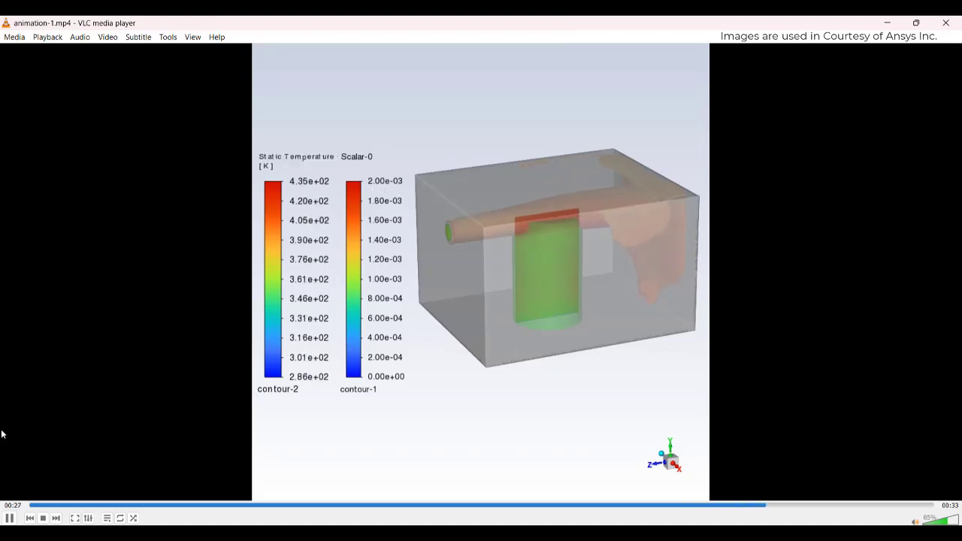
{"action": "left_click", "coordinate": [9, 519]}
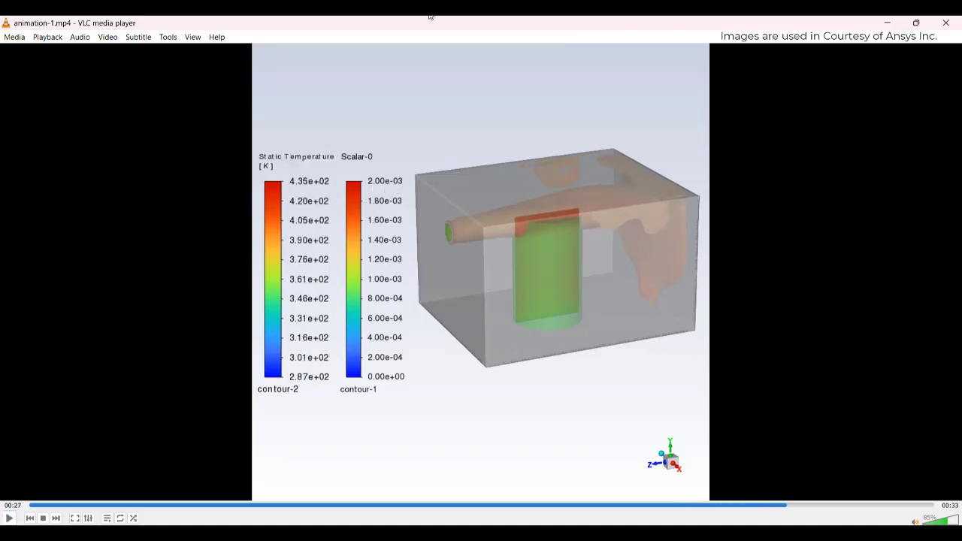
{"action": "left_click", "coordinate": [947, 23]}
- Play animation-2.mp4 to examine the static temperature contours on the silica gel, pausing it at 00:15
{"action": "double_click", "coordinate": [500, 289]}
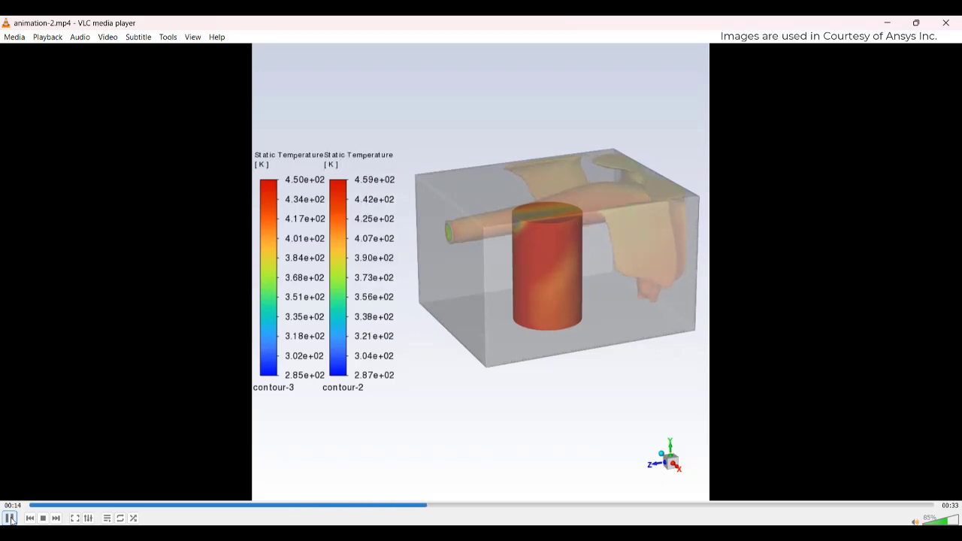
{"action": "key", "text": "space"}
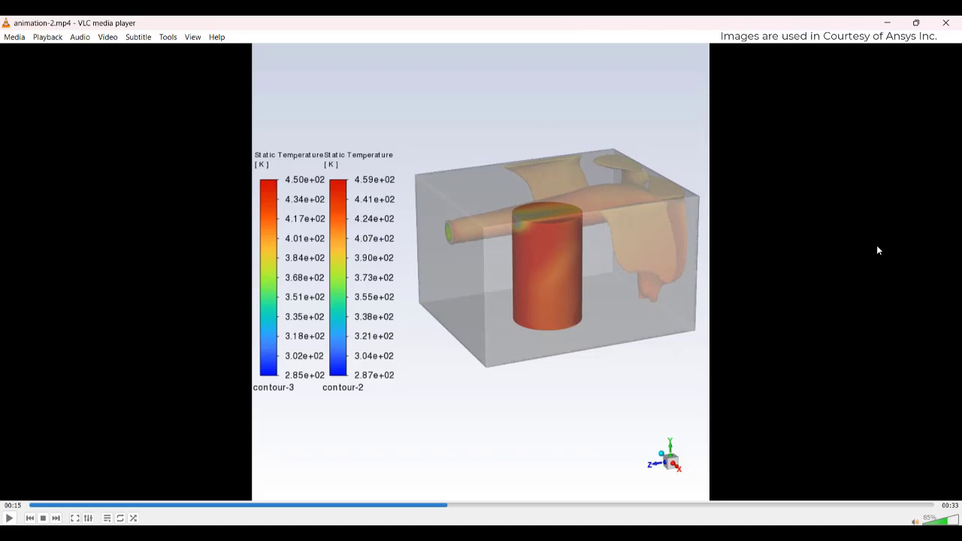